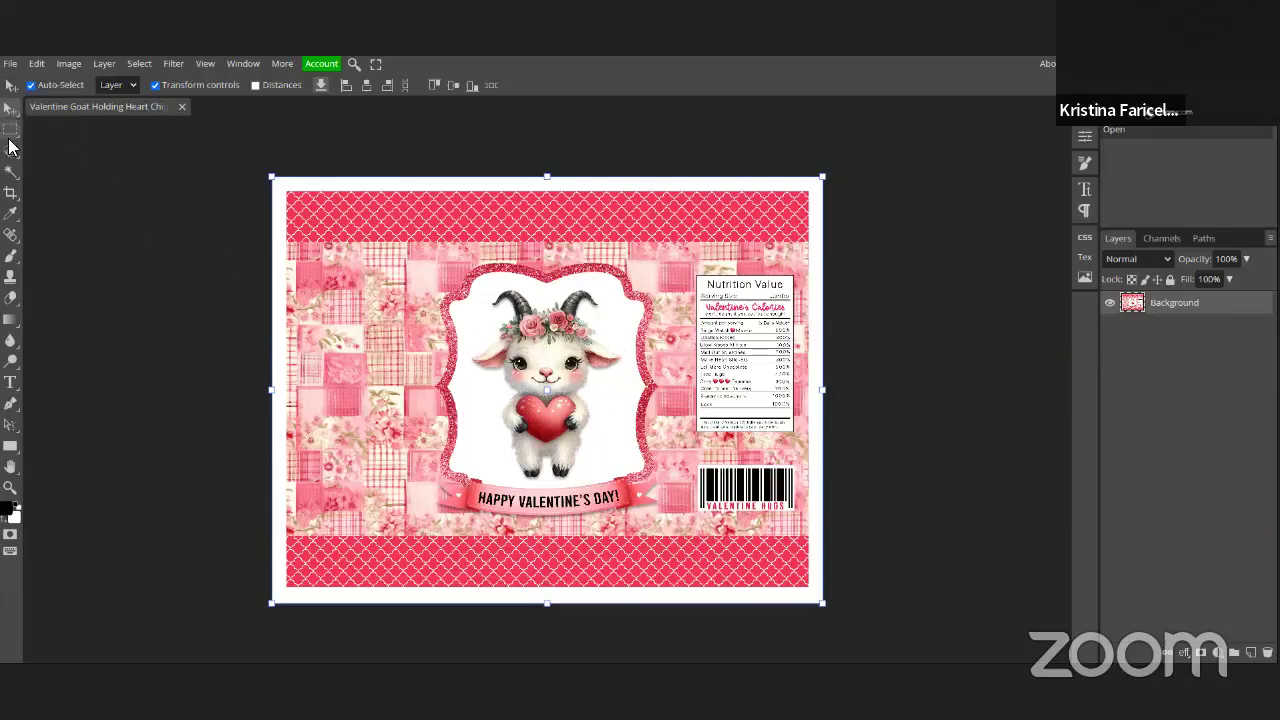
Step: Activate the Brush Tool and set its brush size to about 236 px
{"action": "left_click", "coordinate": [12, 257]}
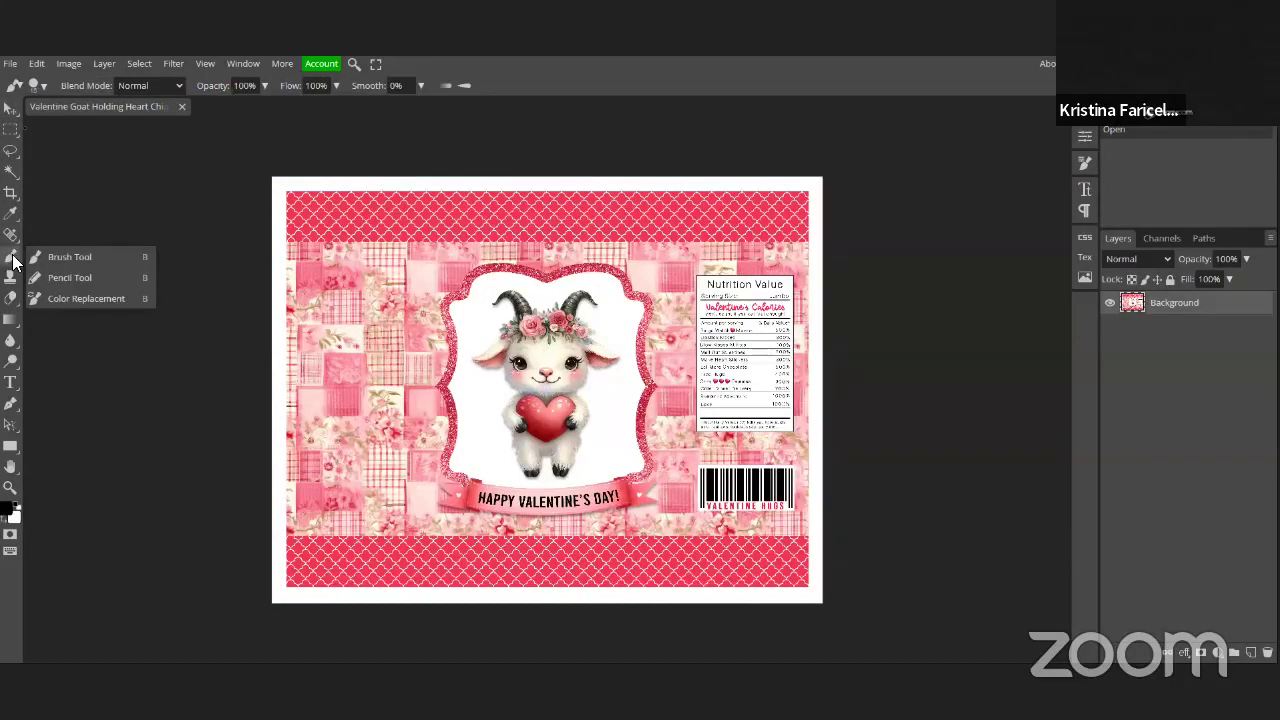
{"action": "left_click", "coordinate": [60, 258]}
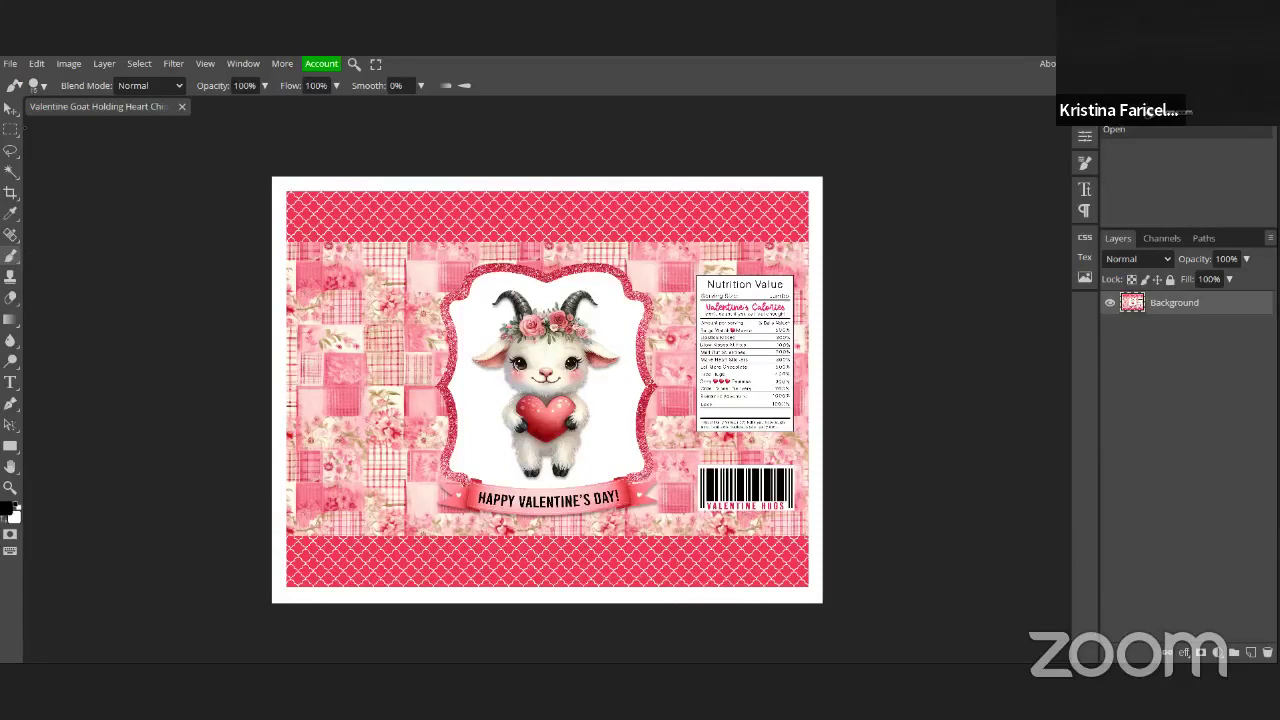
{"action": "left_click", "coordinate": [42, 86]}
{"action": "left_click", "coordinate": [161, 122]}
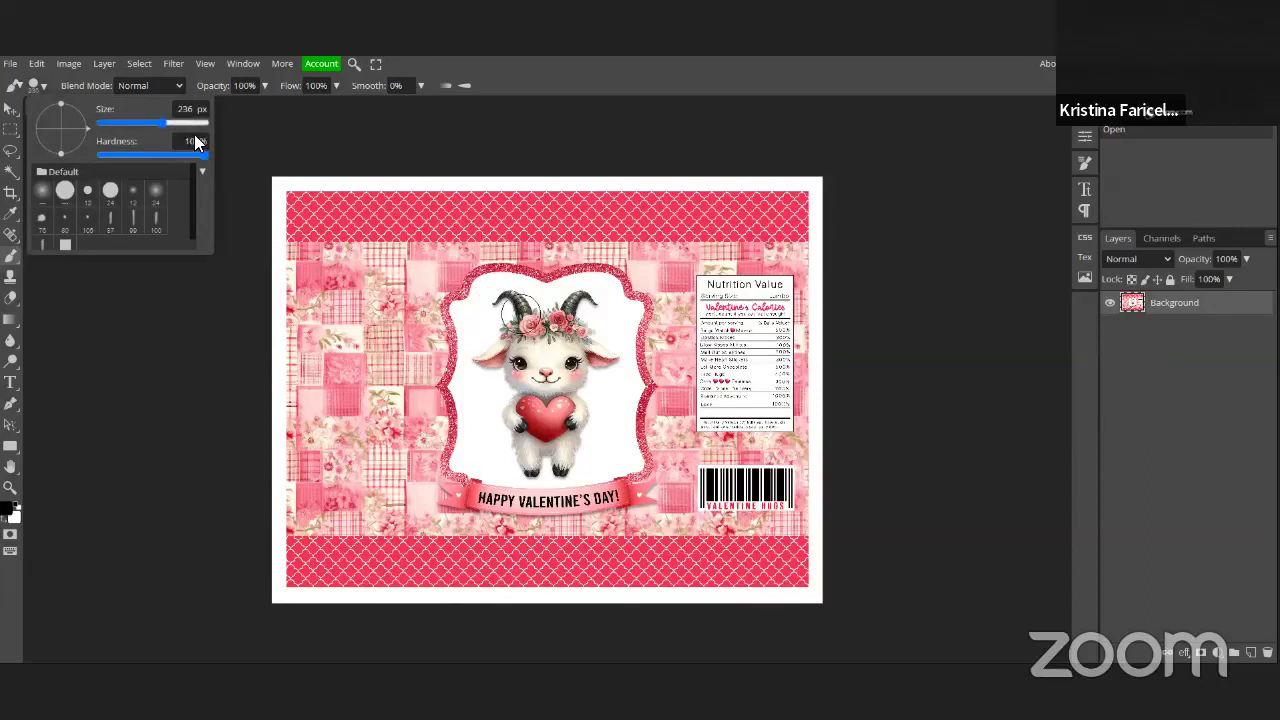
Step: Set the foreground colour to white (ffffff) and paint over the goat inside the decorative frame
{"action": "left_click", "coordinate": [11, 510]}
{"action": "left_click_drag", "start_coordinate": [130, 205], "coordinate": [104, 185]}
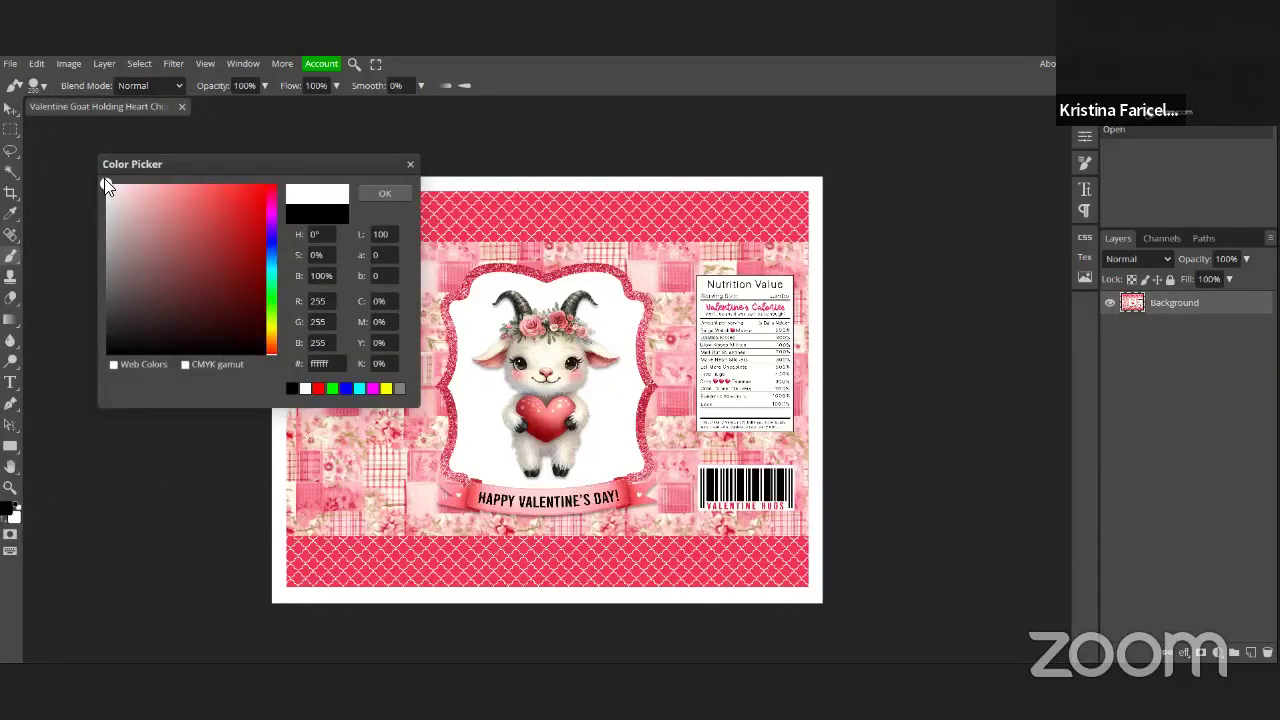
{"action": "left_click", "coordinate": [324, 364]}
{"action": "left_click", "coordinate": [383, 194]}
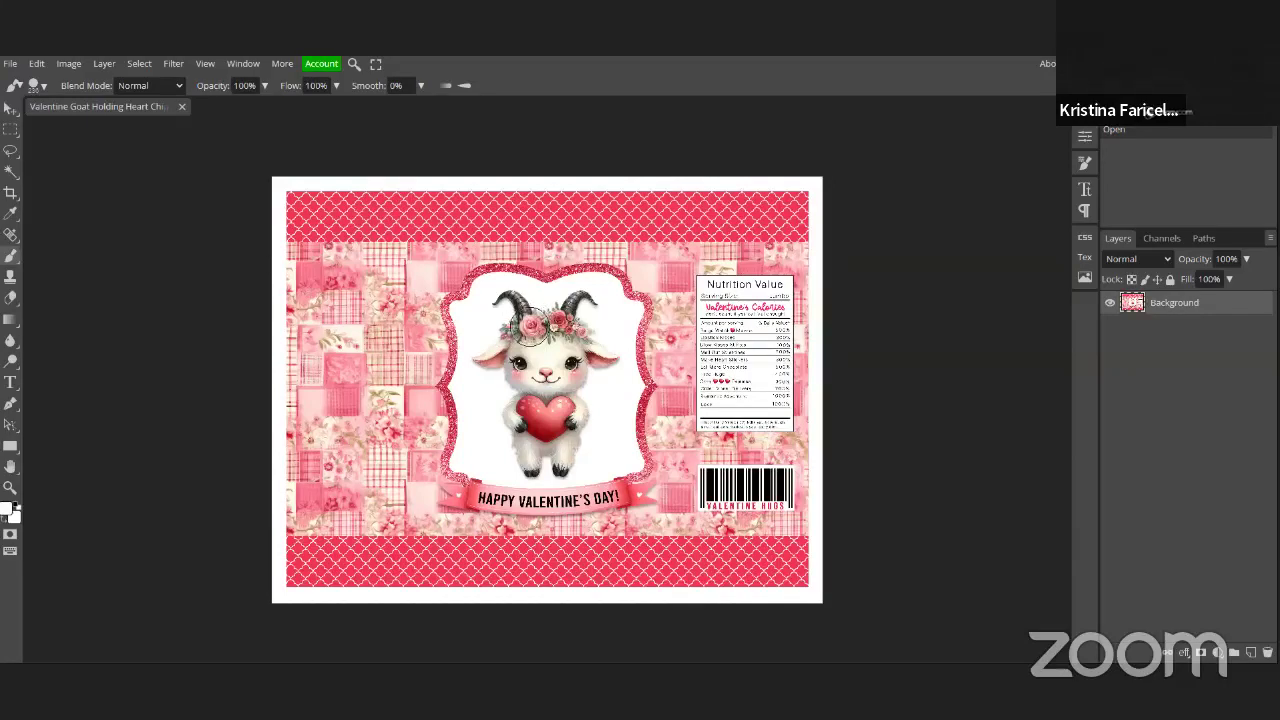
{"action": "mouse_move", "coordinate": [529, 325]}
{"action": "left_mouse_down"}
{"action": "mouse_move", "coordinate": [510, 308]}
{"action": "mouse_move", "coordinate": [486, 364]}
{"action": "mouse_move", "coordinate": [586, 308]}
{"action": "mouse_move", "coordinate": [598, 316]}
{"action": "mouse_move", "coordinate": [507, 374]}
{"action": "mouse_move", "coordinate": [602, 362]}
{"action": "mouse_move", "coordinate": [525, 392]}
{"action": "mouse_move", "coordinate": [524, 405]}
{"action": "mouse_move", "coordinate": [586, 404]}
{"action": "mouse_move", "coordinate": [582, 415]}
{"action": "mouse_move", "coordinate": [495, 434]}
{"action": "mouse_move", "coordinate": [586, 451]}
{"action": "mouse_move", "coordinate": [523, 463]}
{"action": "left_mouse_up"}
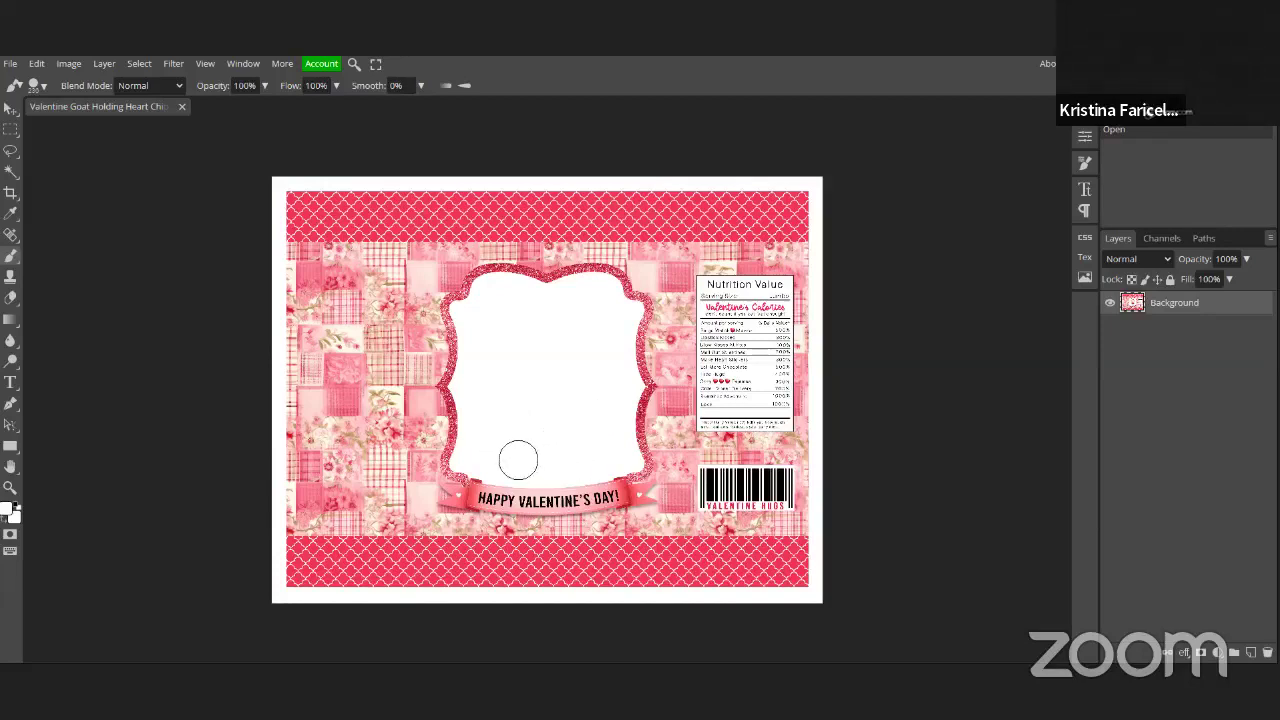
{"action": "left_click_drag", "start_coordinate": [555, 392], "coordinate": [562, 387]}
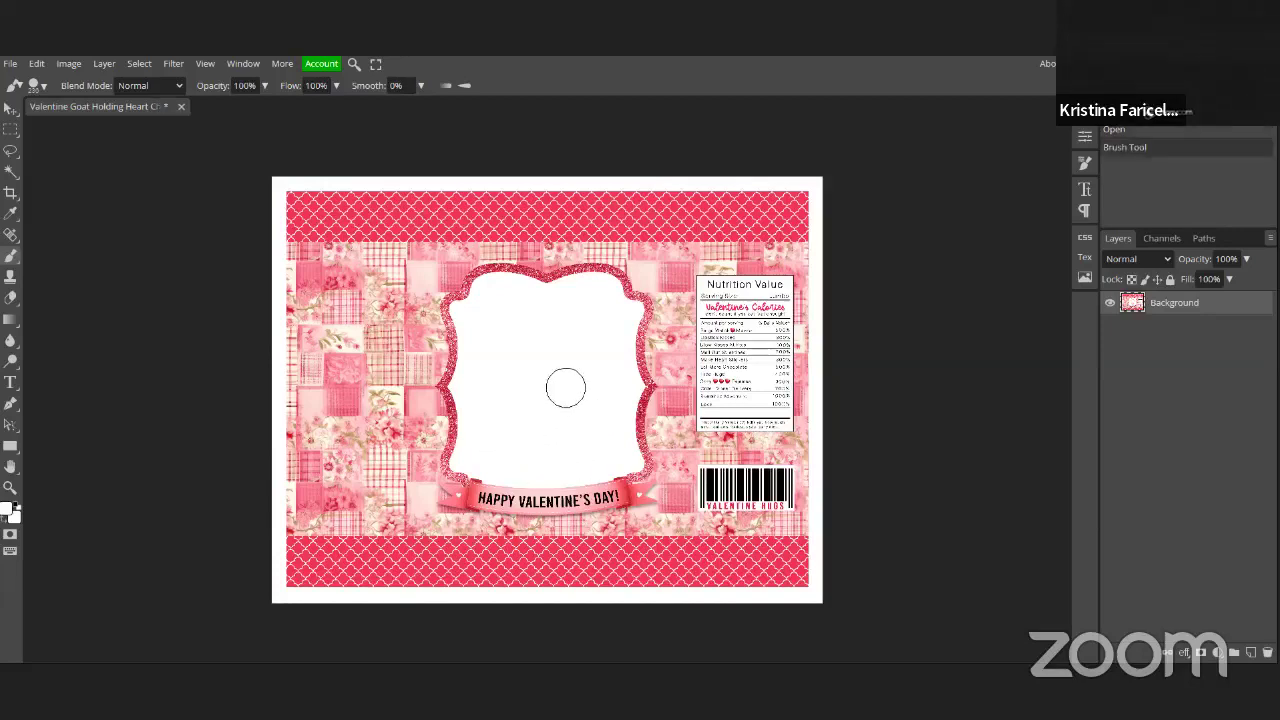
Step: Duplicate the Background layer, hide the copy and make the original Background layer active
{"action": "right_click", "coordinate": [1189, 313]}
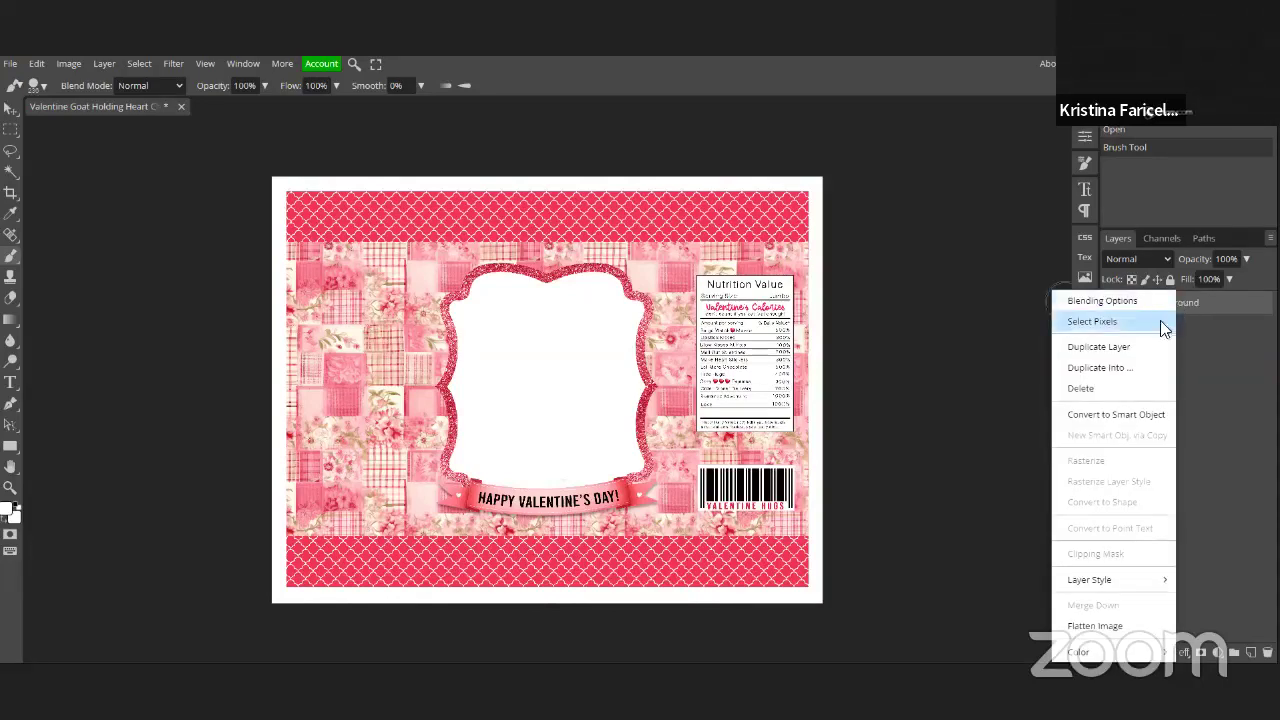
{"action": "left_click", "coordinate": [1120, 347]}
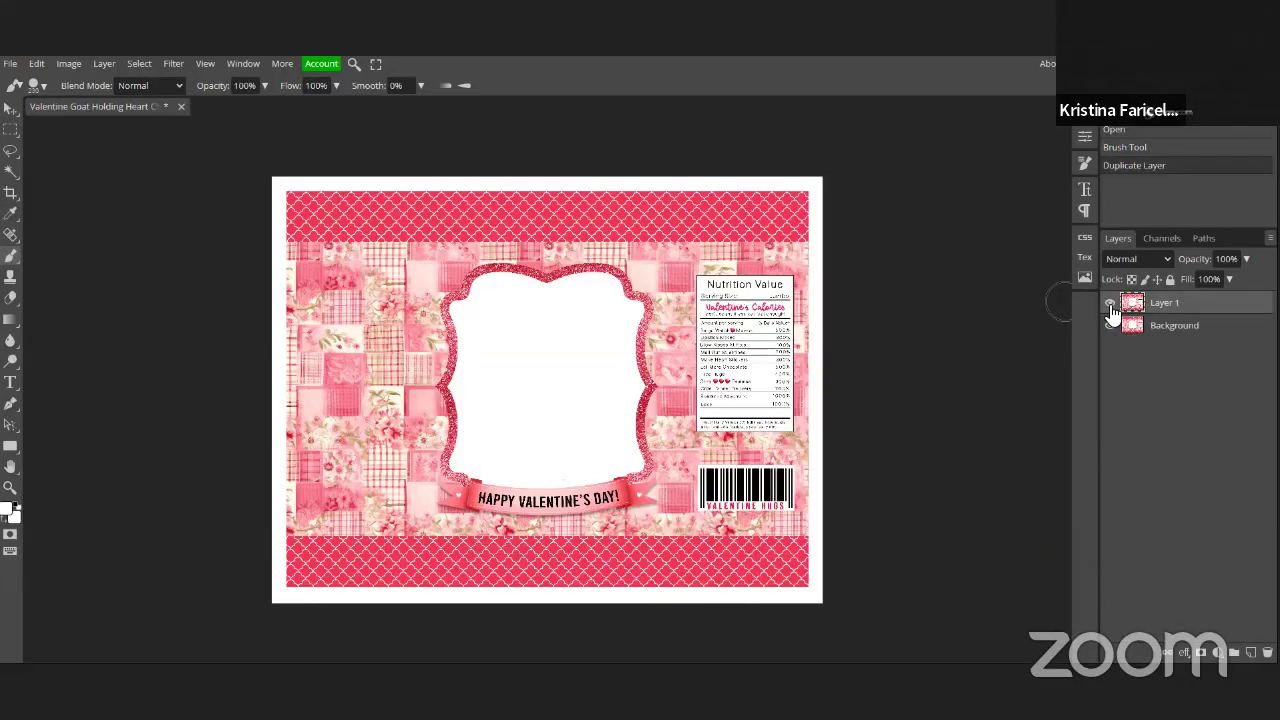
{"action": "left_click", "coordinate": [1110, 303]}
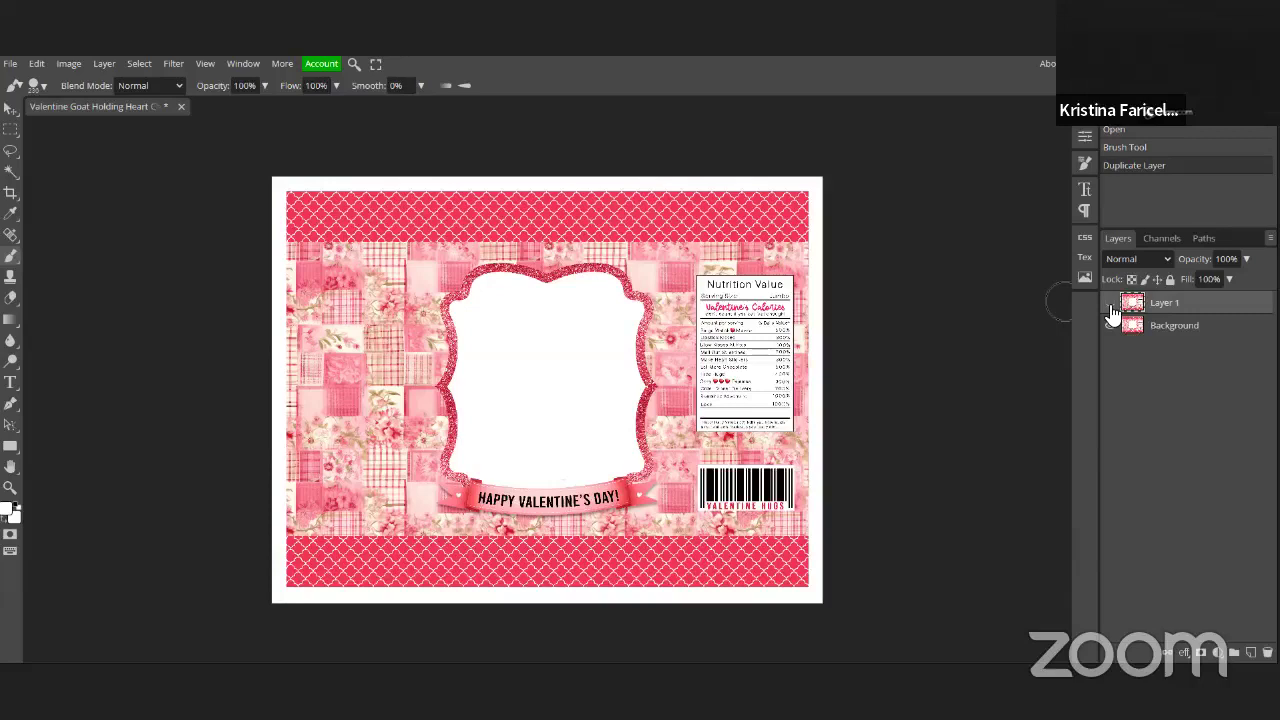
{"action": "left_click", "coordinate": [1186, 331]}
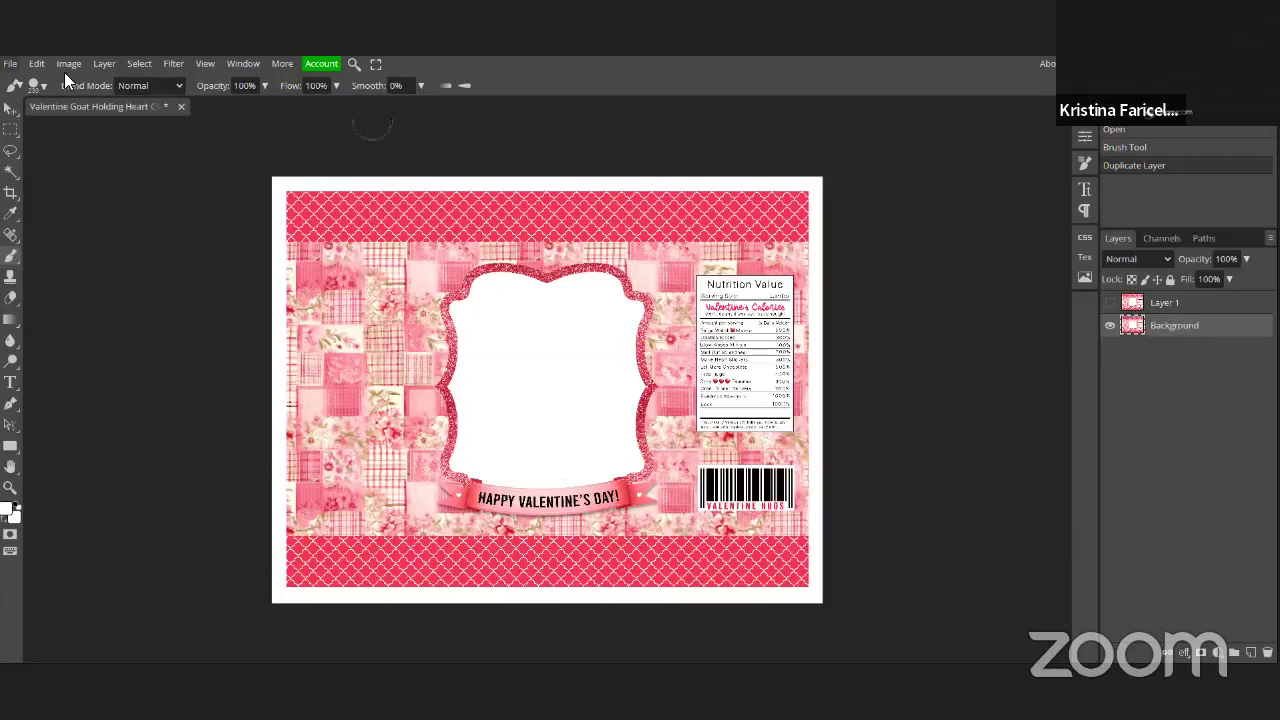
Step: Open the image "kitten heart 2" from the Clip Art folder
{"action": "left_click", "coordinate": [10, 66]}
{"action": "left_click", "coordinate": [35, 104]}
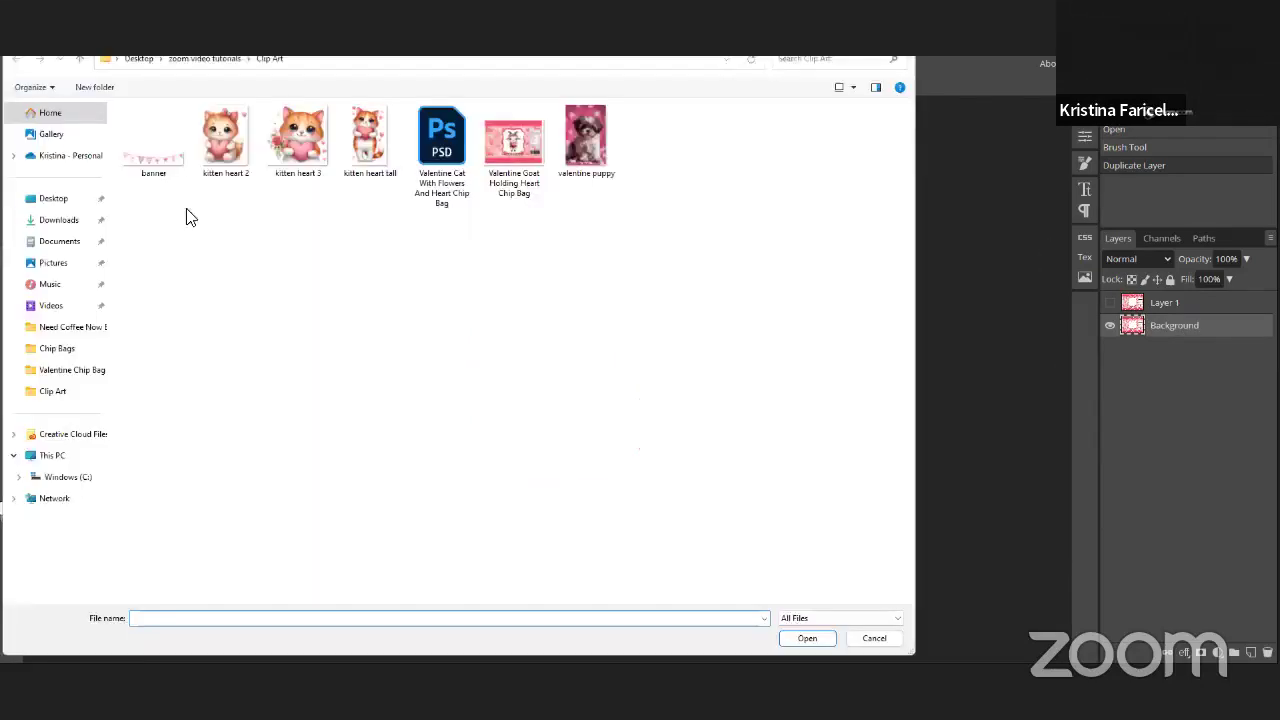
{"action": "left_click", "coordinate": [226, 140]}
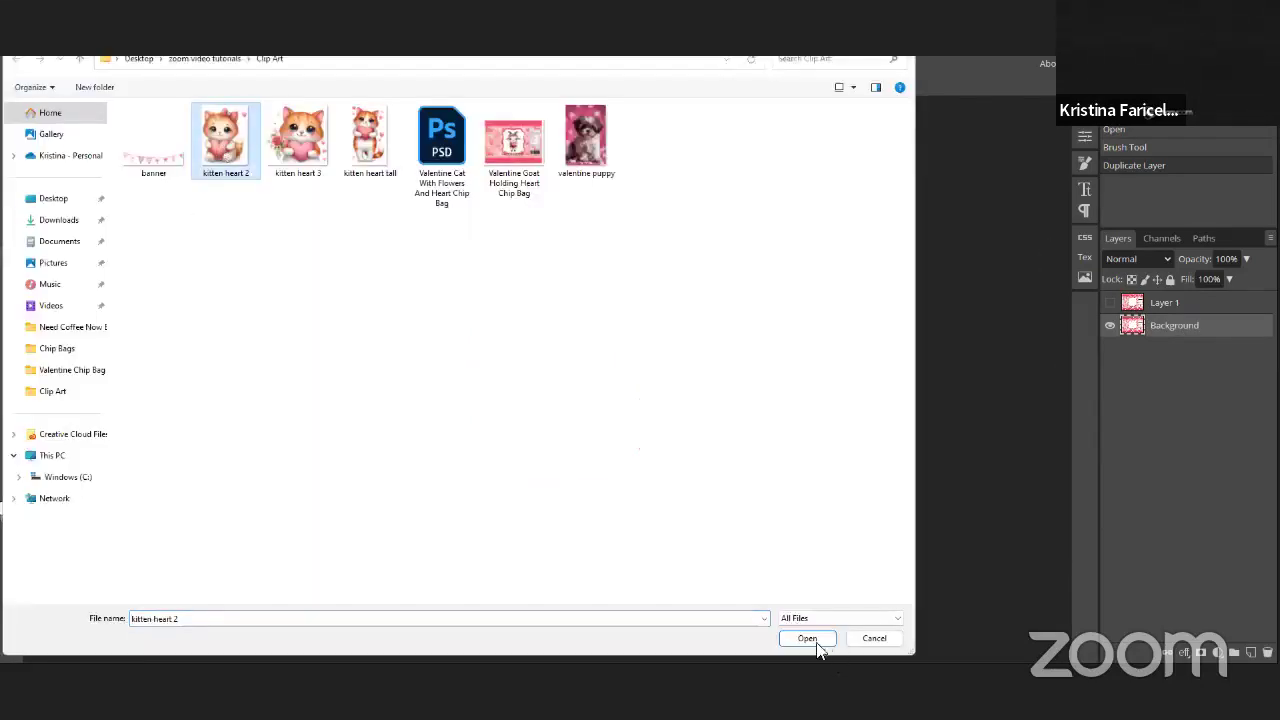
{"action": "key", "text": "Return"}
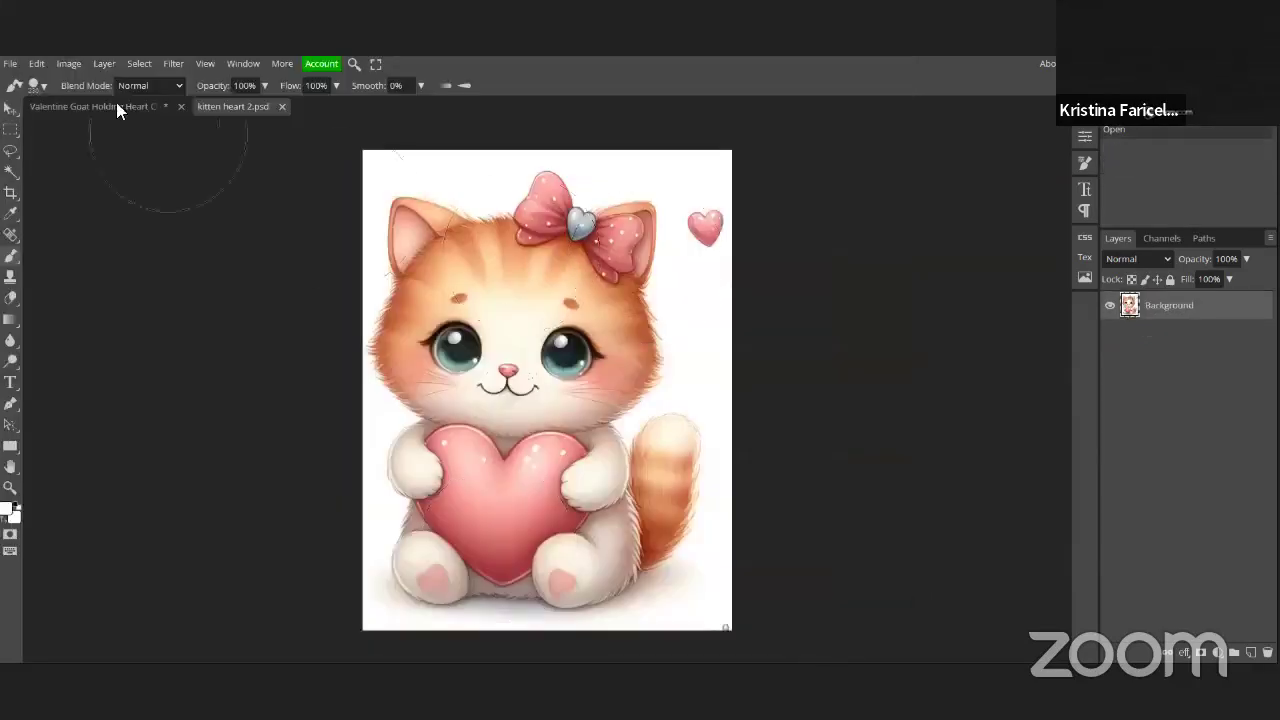
Step: Copy the kitten image and paste it into the Valentine Goat chip bag document
{"action": "left_click", "coordinate": [38, 64]}
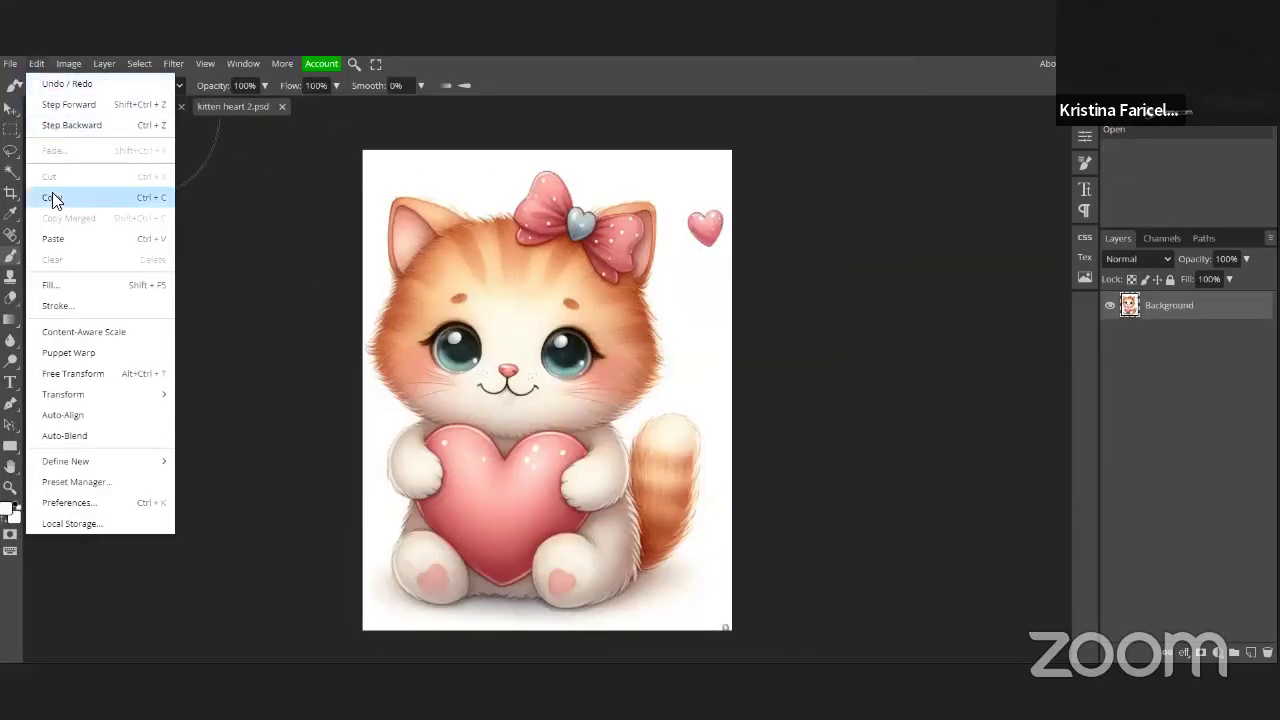
{"action": "left_click", "coordinate": [52, 197]}
{"action": "left_click", "coordinate": [9, 110]}
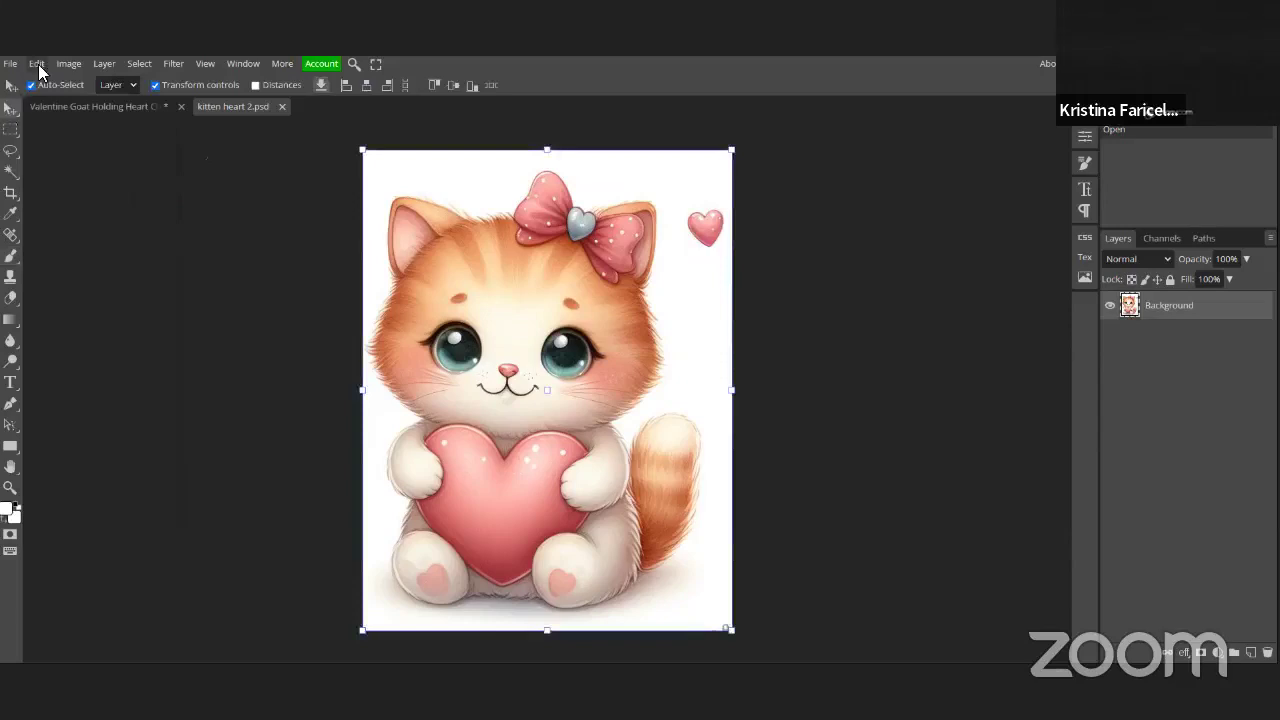
{"action": "left_click", "coordinate": [36, 64]}
{"action": "left_click", "coordinate": [52, 197]}
{"action": "left_click", "coordinate": [136, 104]}
{"action": "left_click", "coordinate": [36, 64]}
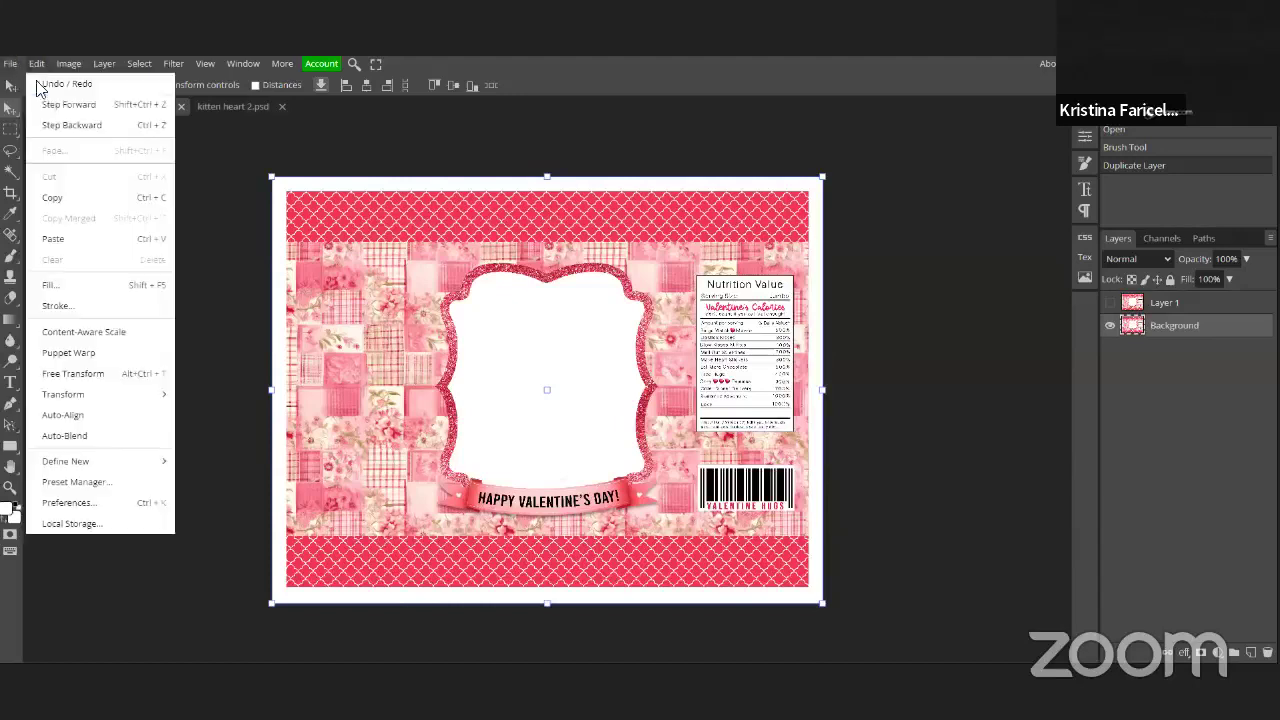
{"action": "left_click", "coordinate": [55, 239]}
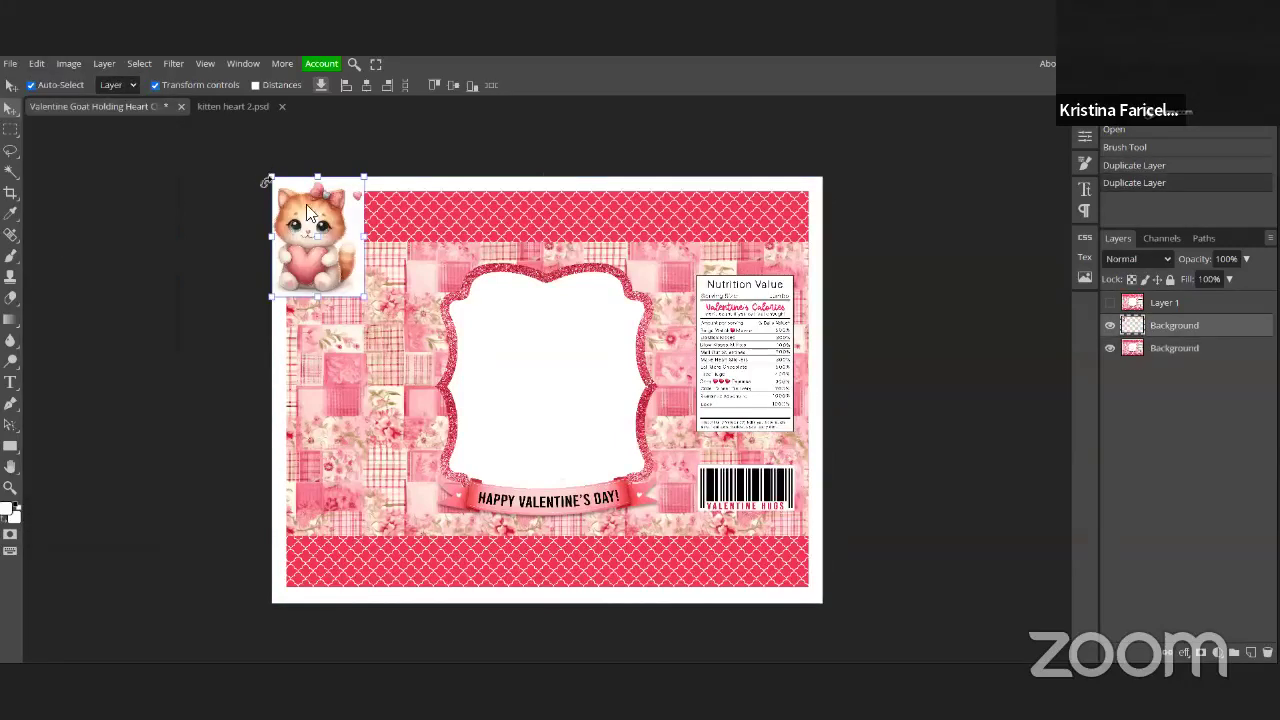
Step: Move the kitten into the empty white frame, scale it proportionally to about 164% and centre it above the banner
{"action": "left_click_drag", "start_coordinate": [313, 221], "coordinate": [530, 343]}
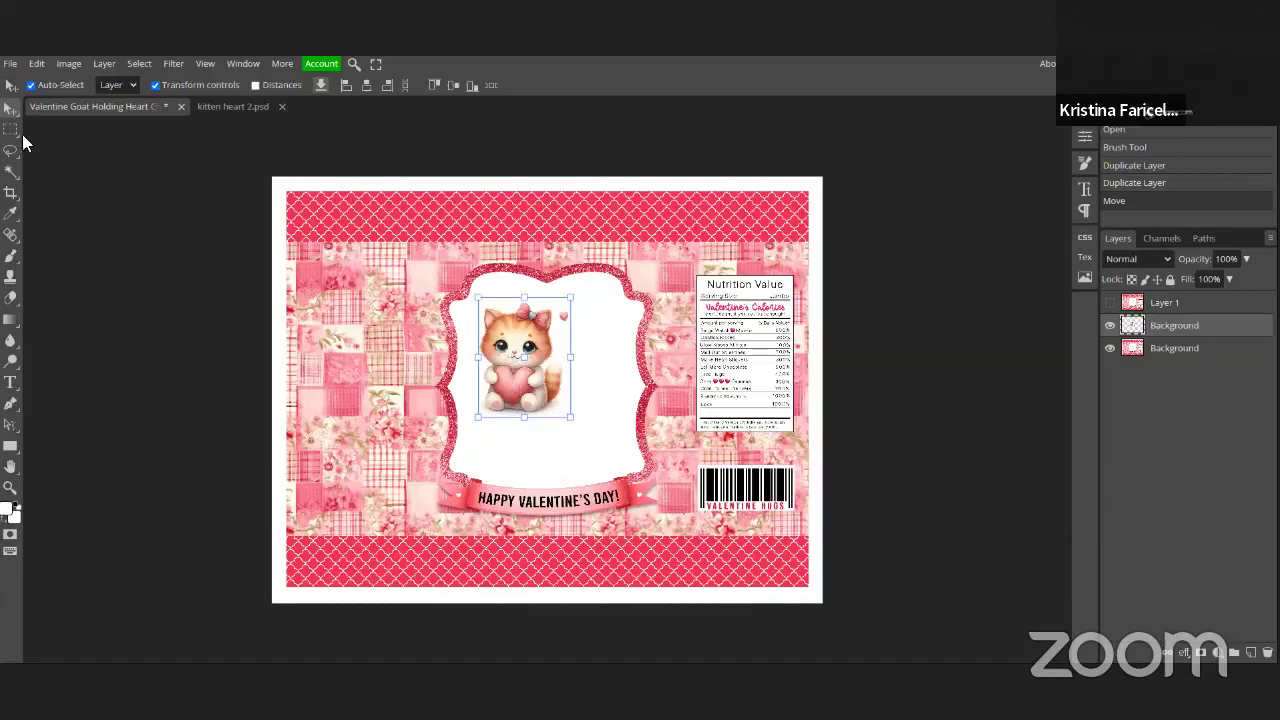
{"action": "left_click", "coordinate": [35, 66]}
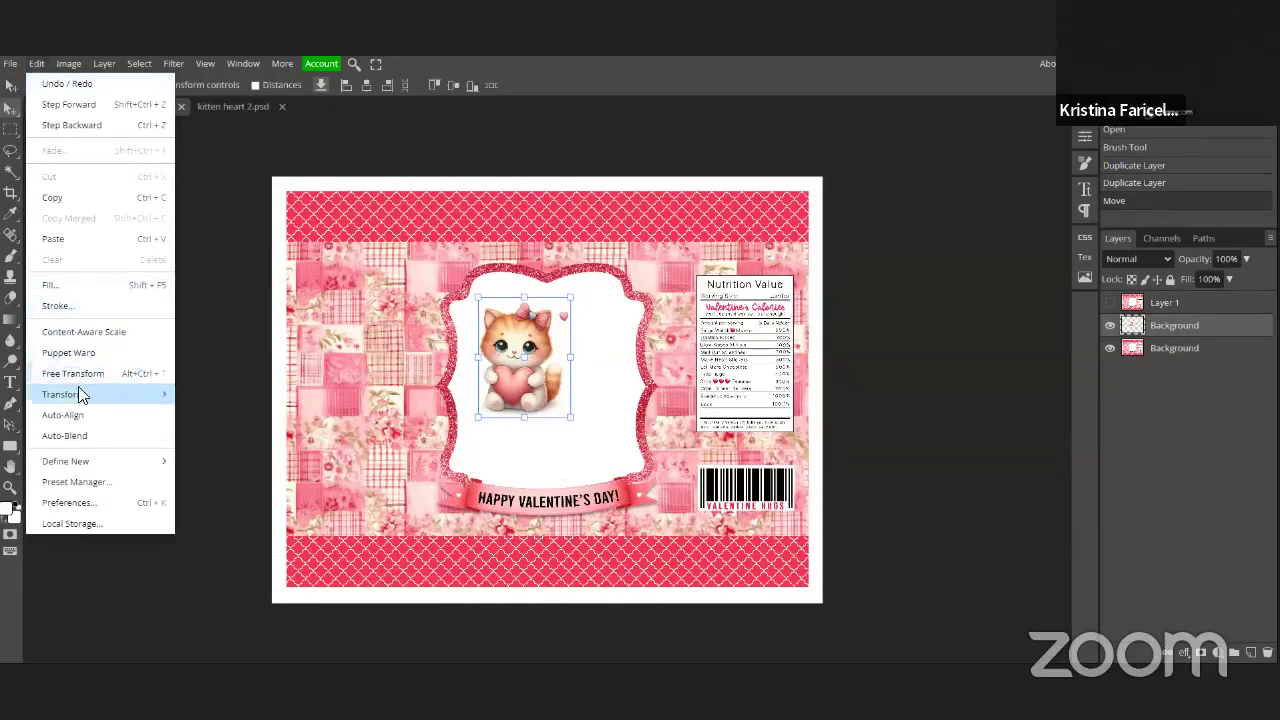
{"action": "mouse_move", "coordinate": [78, 390]}
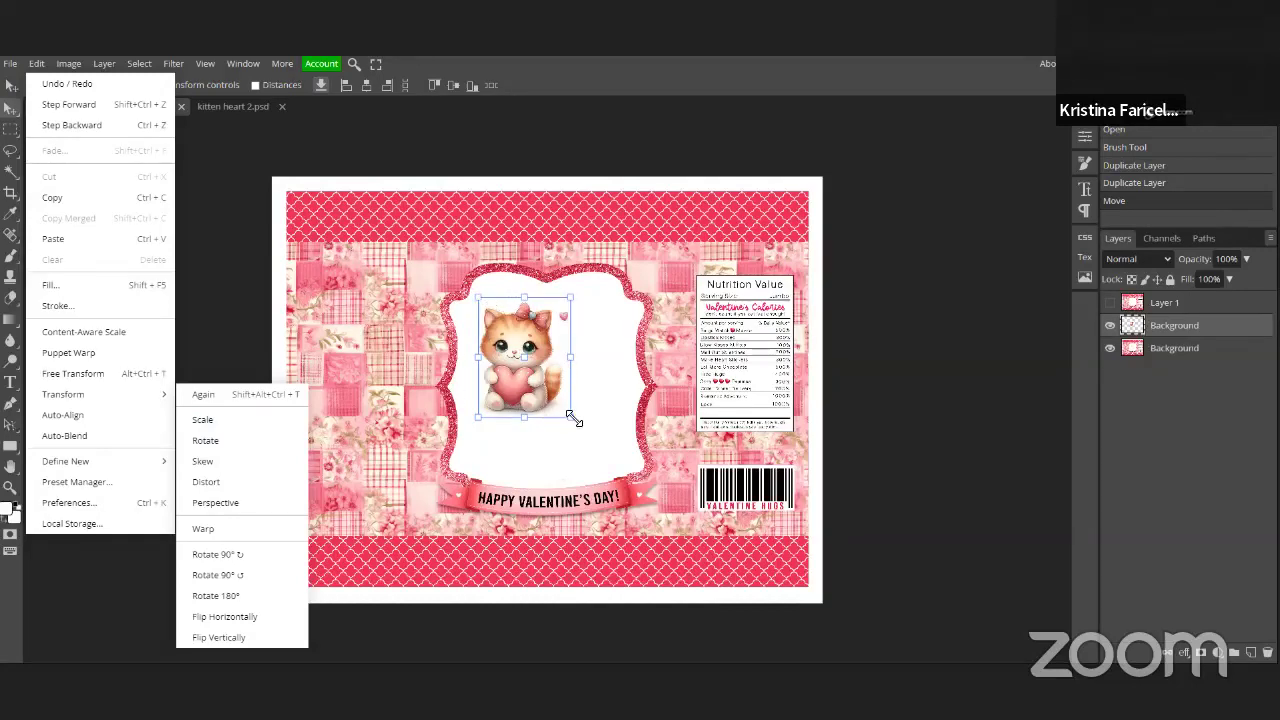
{"action": "left_click_drag", "start_coordinate": [570, 415], "coordinate": [648, 490]}
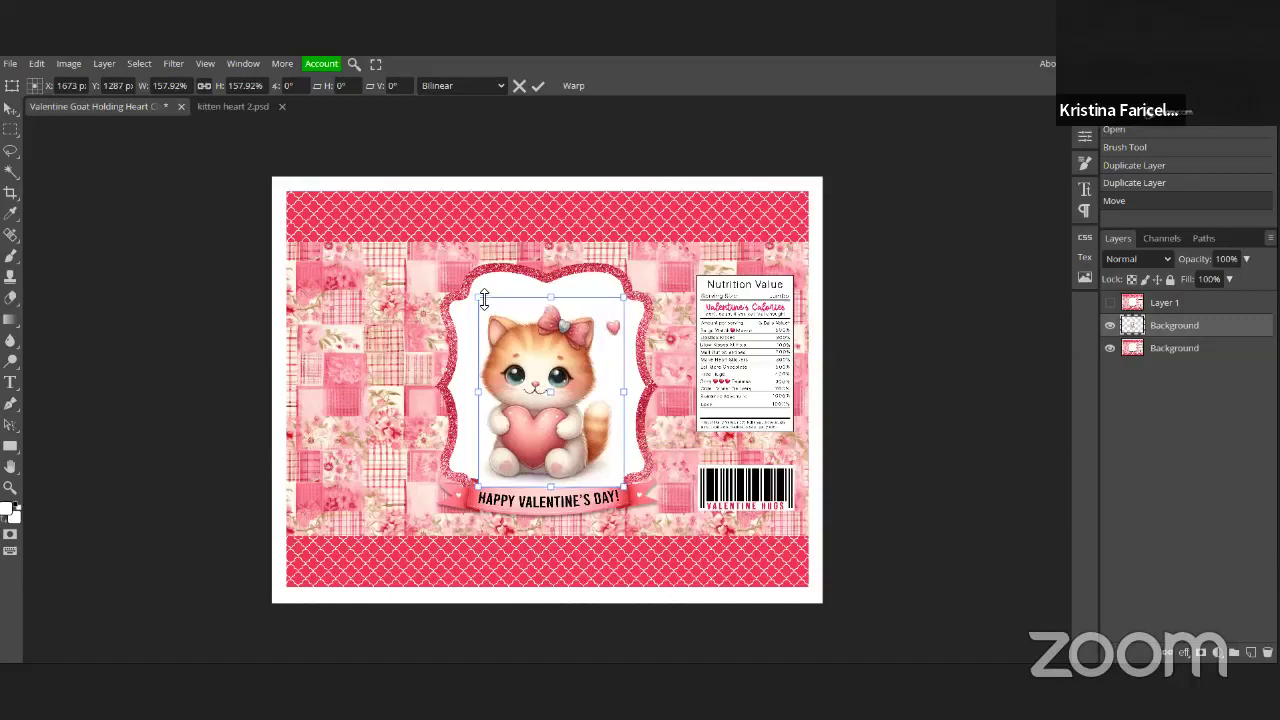
{"action": "left_click_drag", "start_coordinate": [480, 297], "coordinate": [474, 290]}
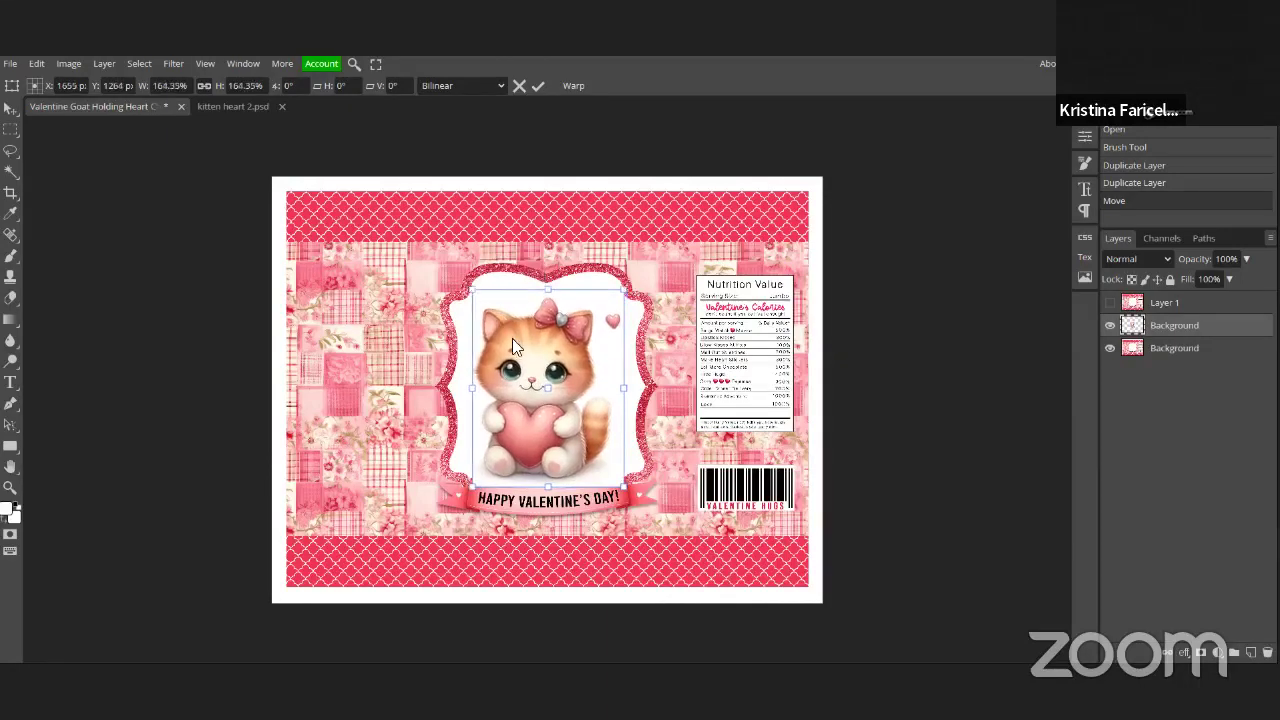
{"action": "left_click_drag", "start_coordinate": [516, 340], "coordinate": [524, 336]}
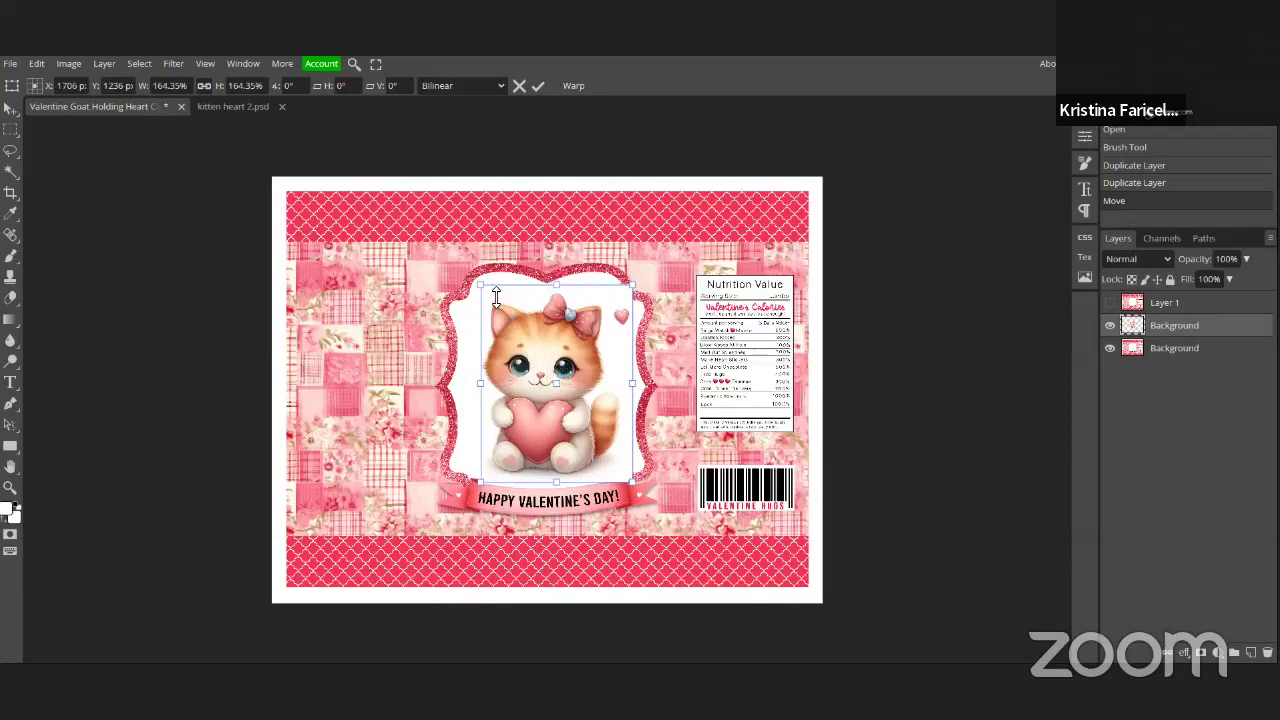
Step: Select the kitten layer's white background with the Magic Wand, clear it and deselect
{"action": "right_click", "coordinate": [8, 178]}
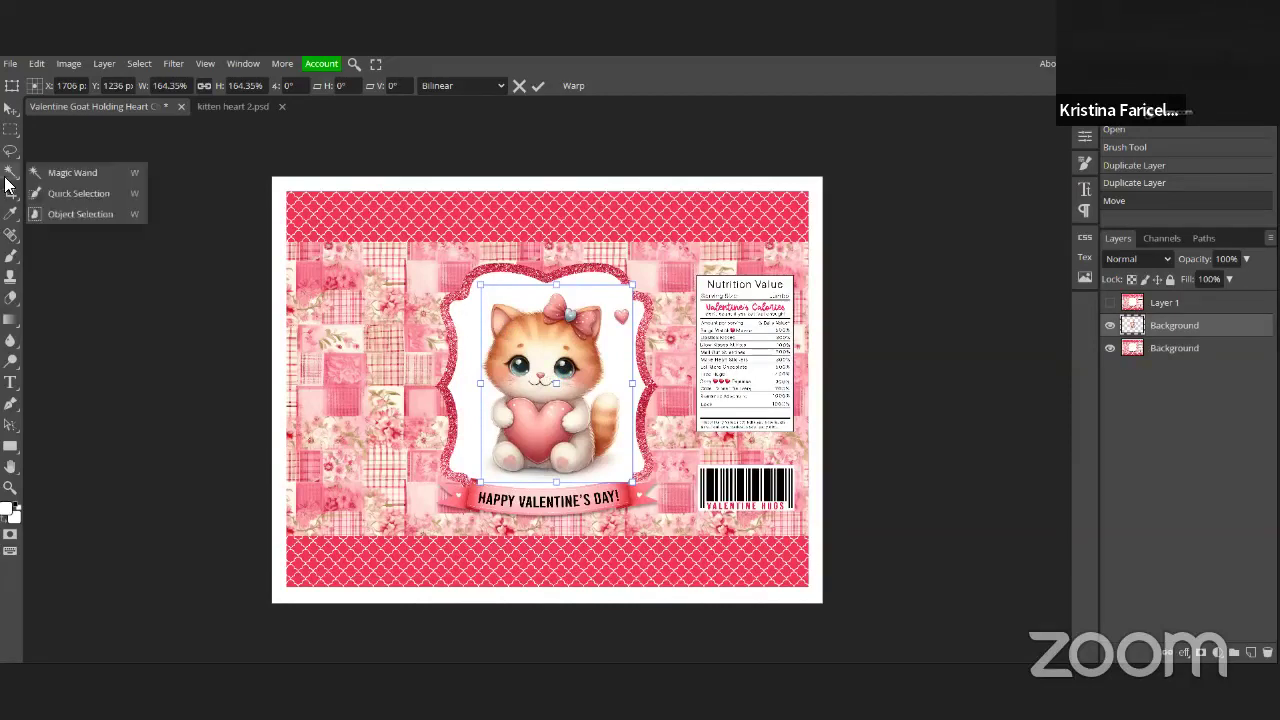
{"action": "left_click", "coordinate": [55, 173]}
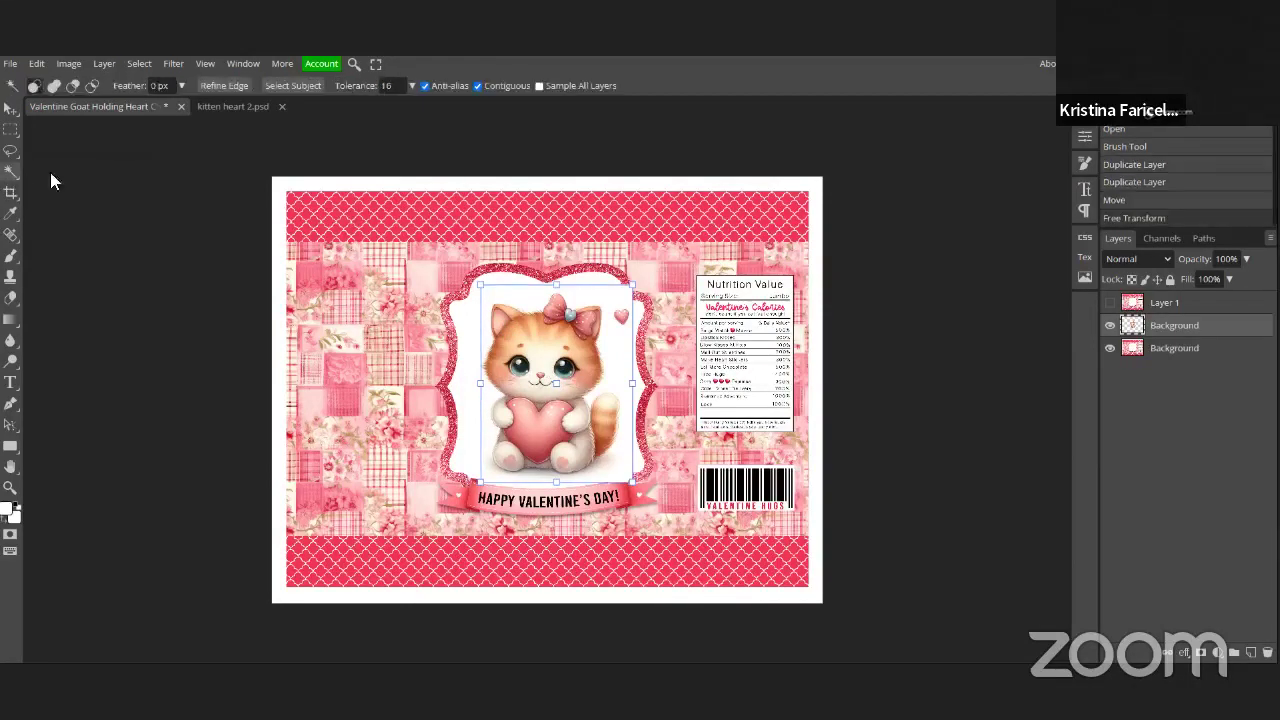
{"action": "left_click", "coordinate": [575, 298]}
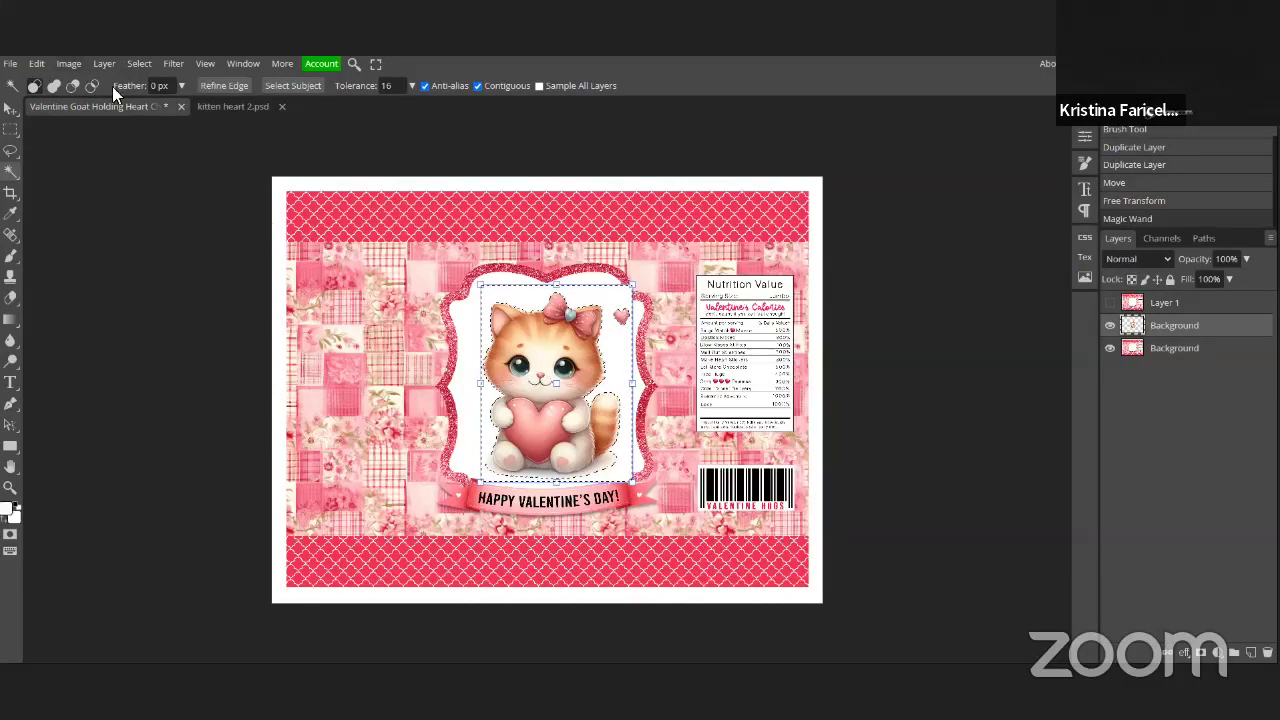
{"action": "left_click", "coordinate": [36, 64]}
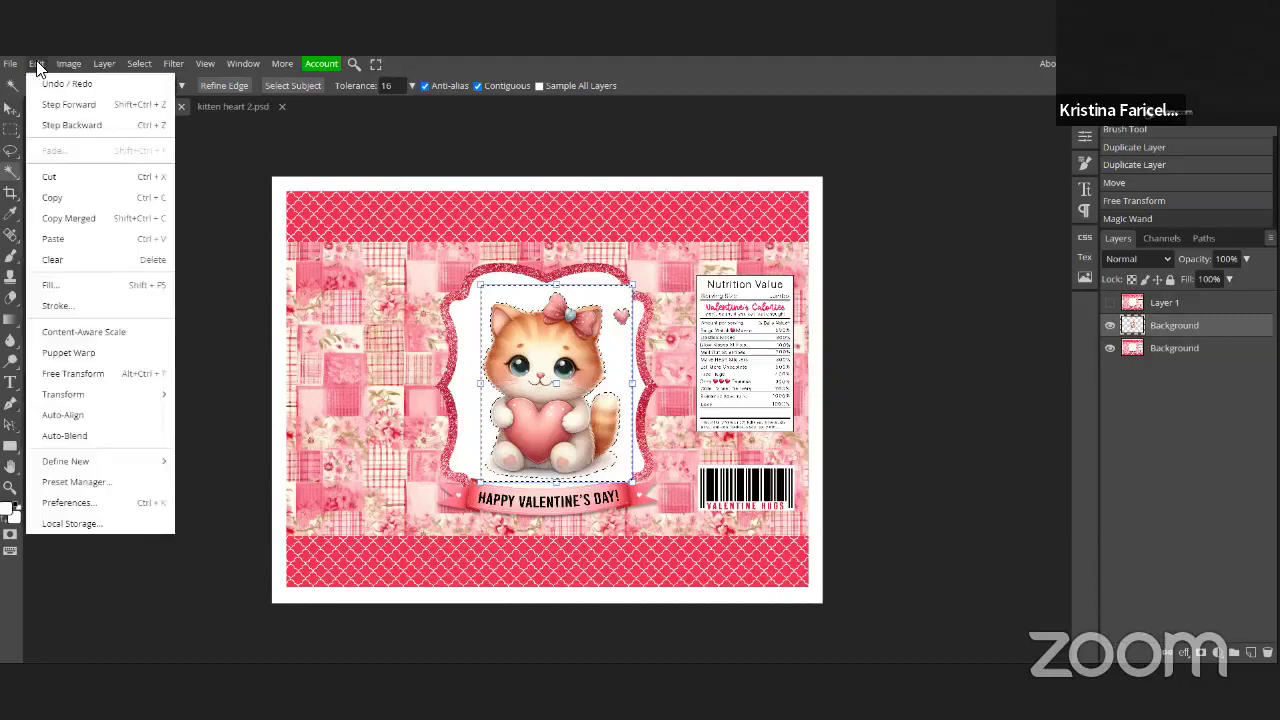
{"action": "left_click", "coordinate": [108, 260]}
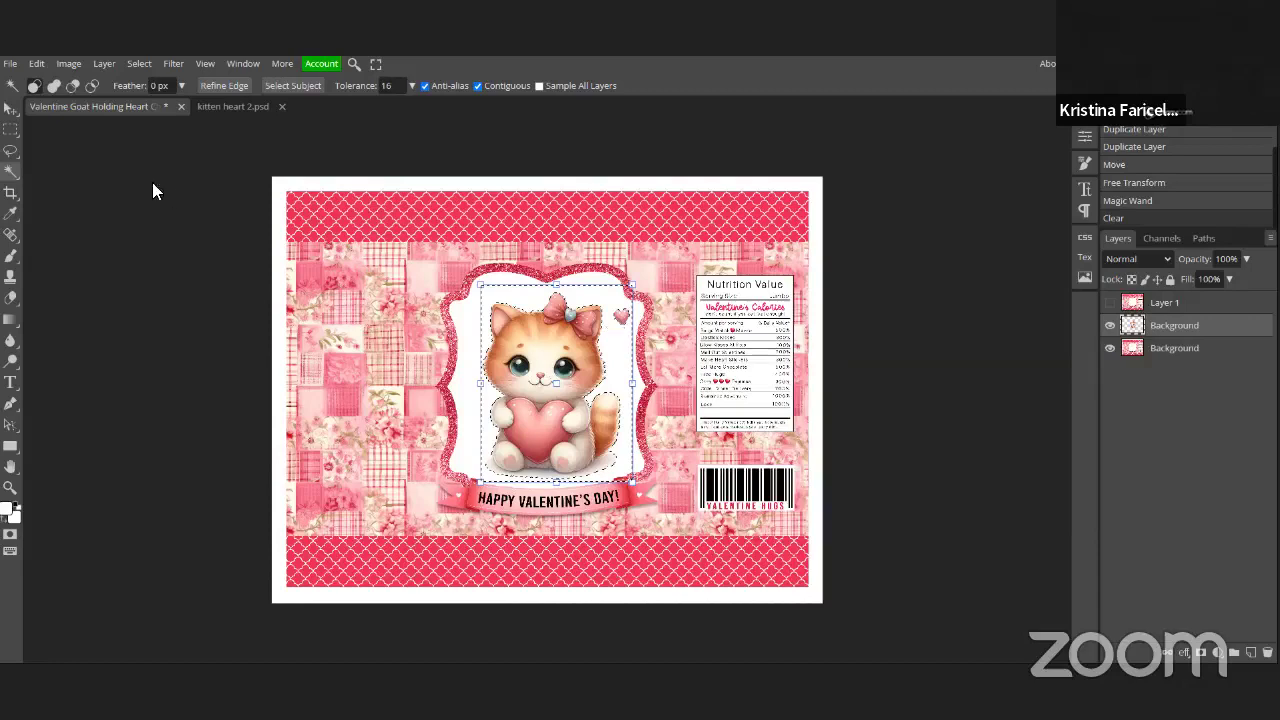
{"action": "left_click", "coordinate": [10, 107]}
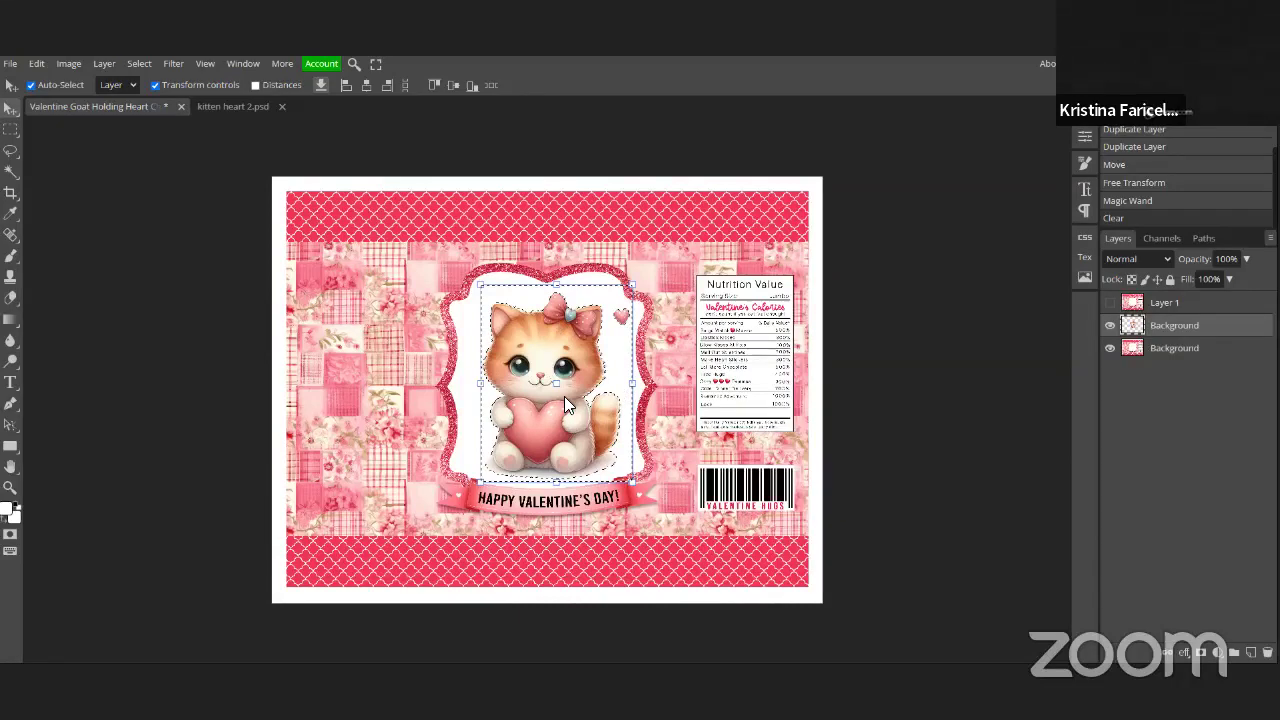
{"action": "key", "text": "ctrl+d"}
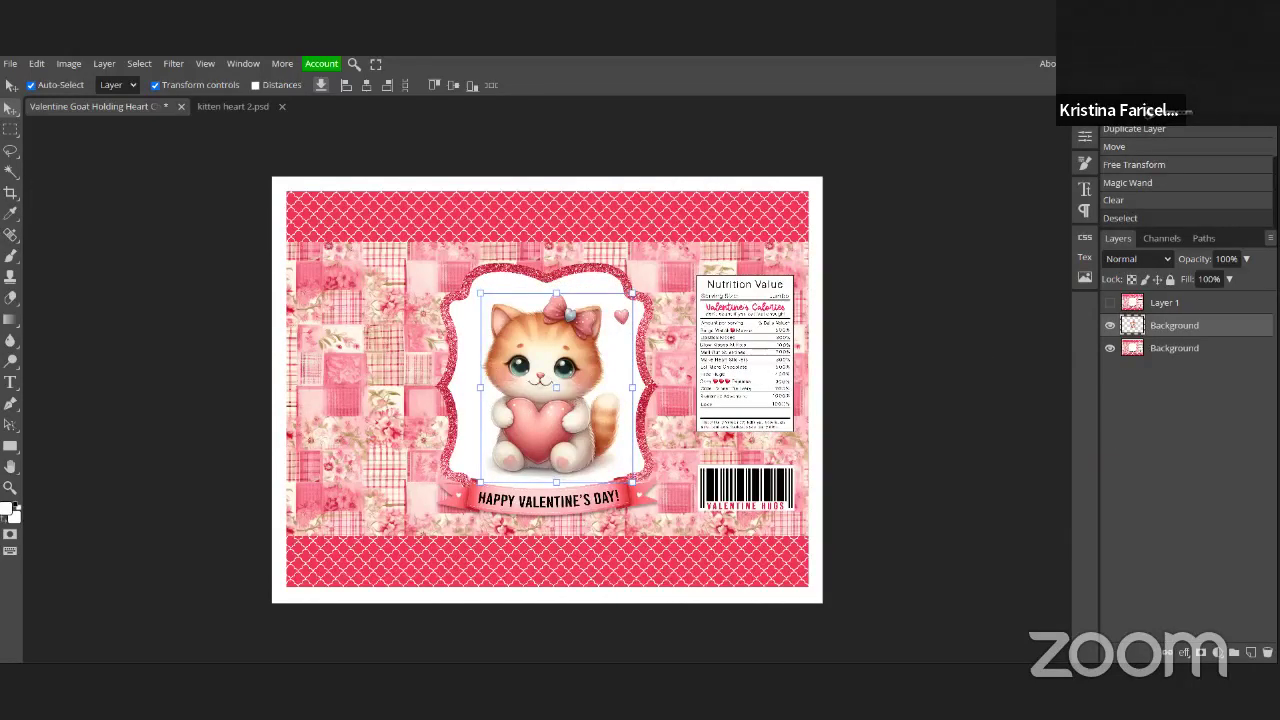
Step: Export the chip bag design as a full-size PNG, entering "Kitten With Heart" in place of the goat wording in the file name
{"action": "left_click", "coordinate": [1192, 350]}
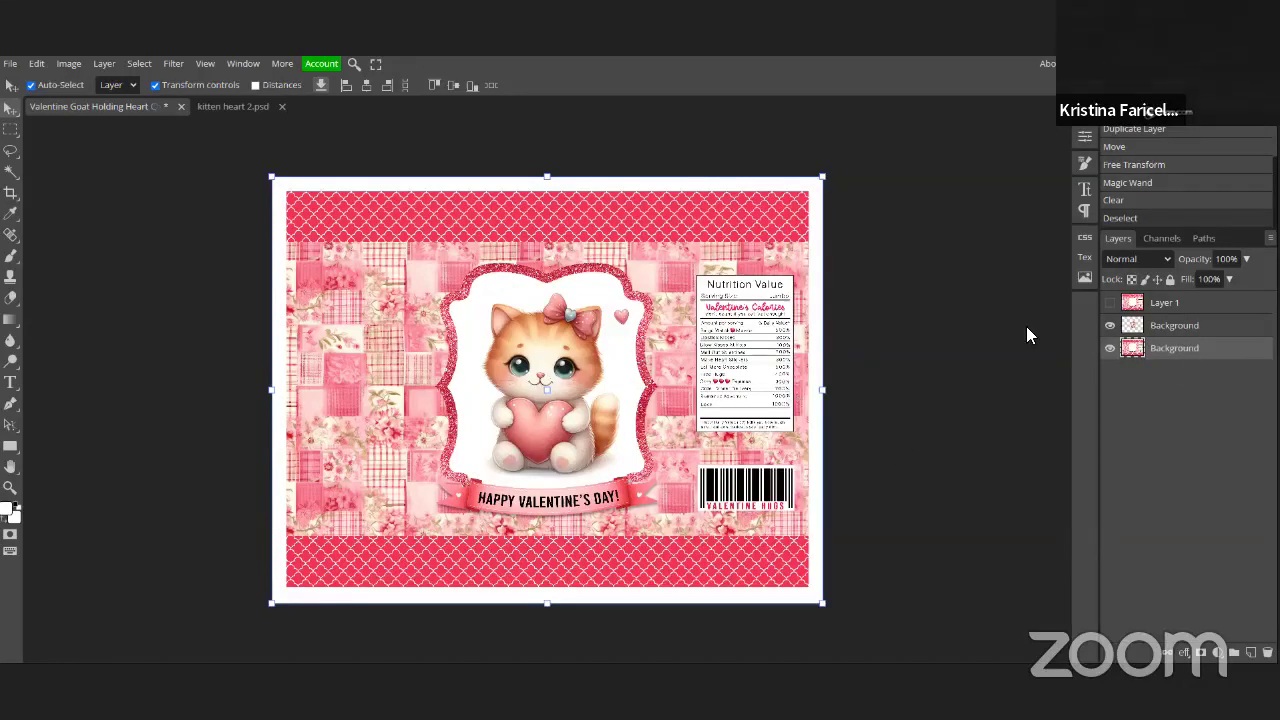
{"action": "left_click", "coordinate": [10, 64]}
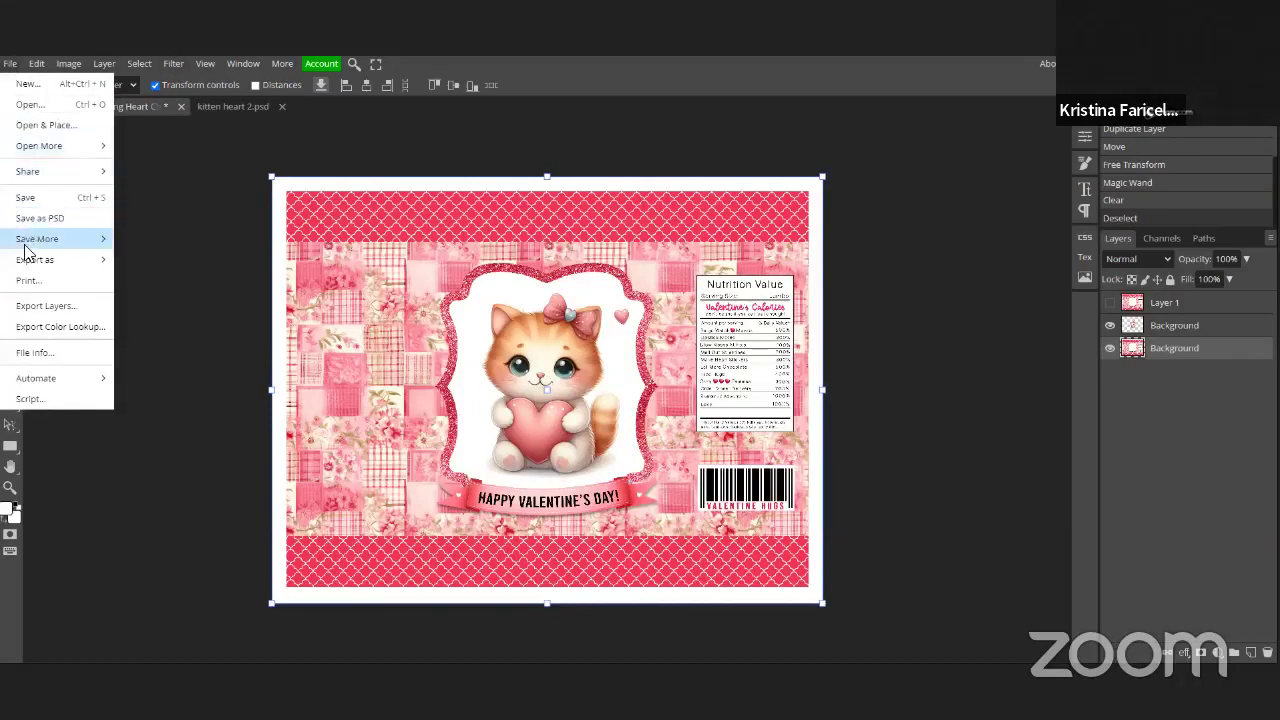
{"action": "mouse_move", "coordinate": [30, 259]}
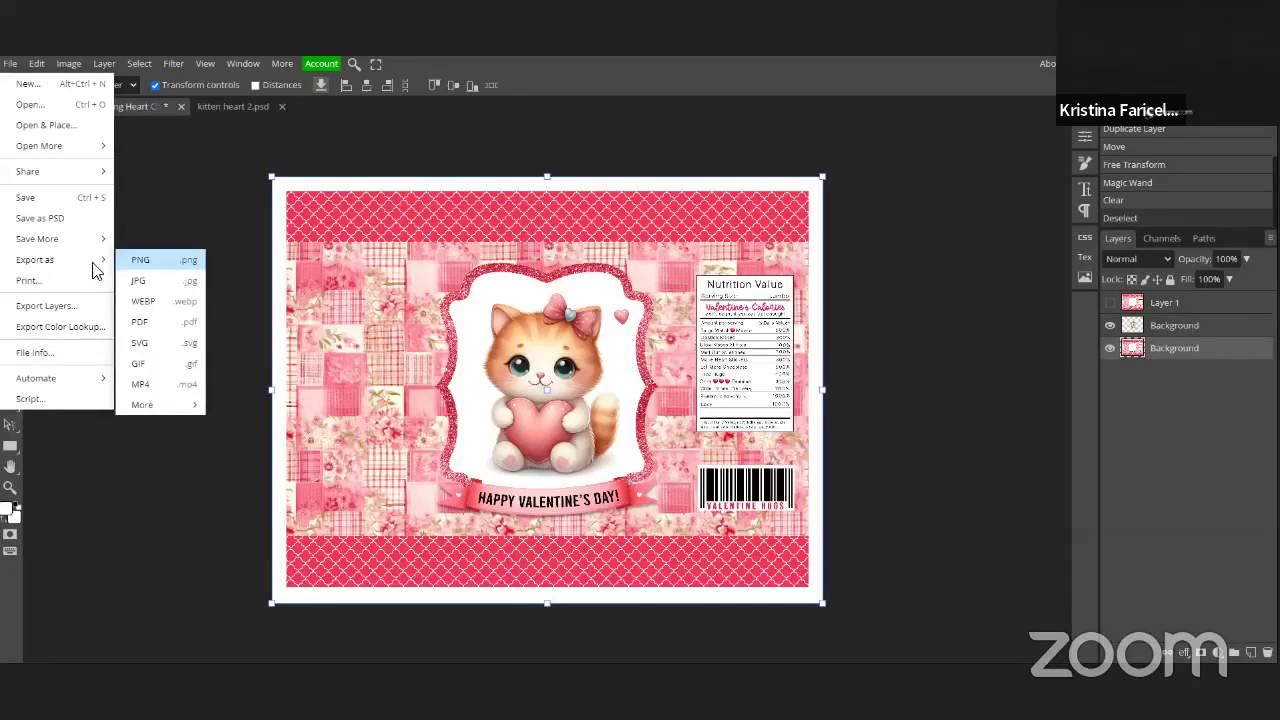
{"action": "left_click", "coordinate": [135, 261]}
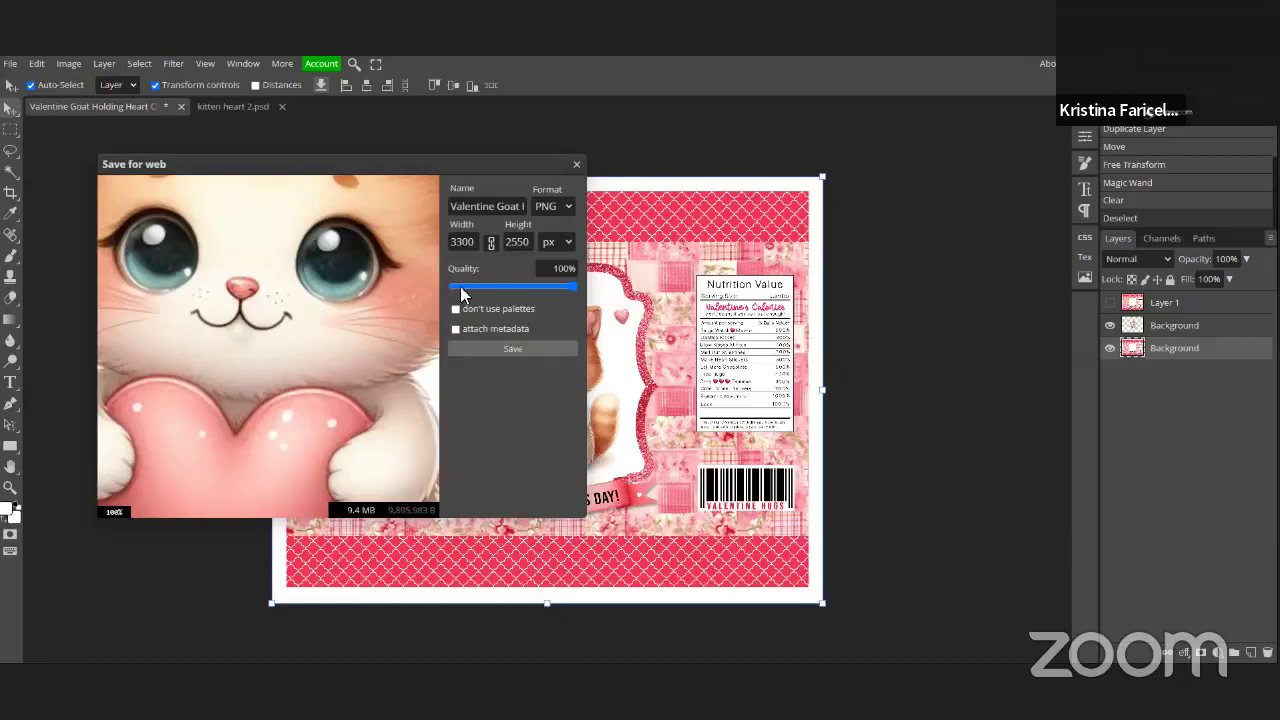
{"action": "left_click", "coordinate": [470, 206]}
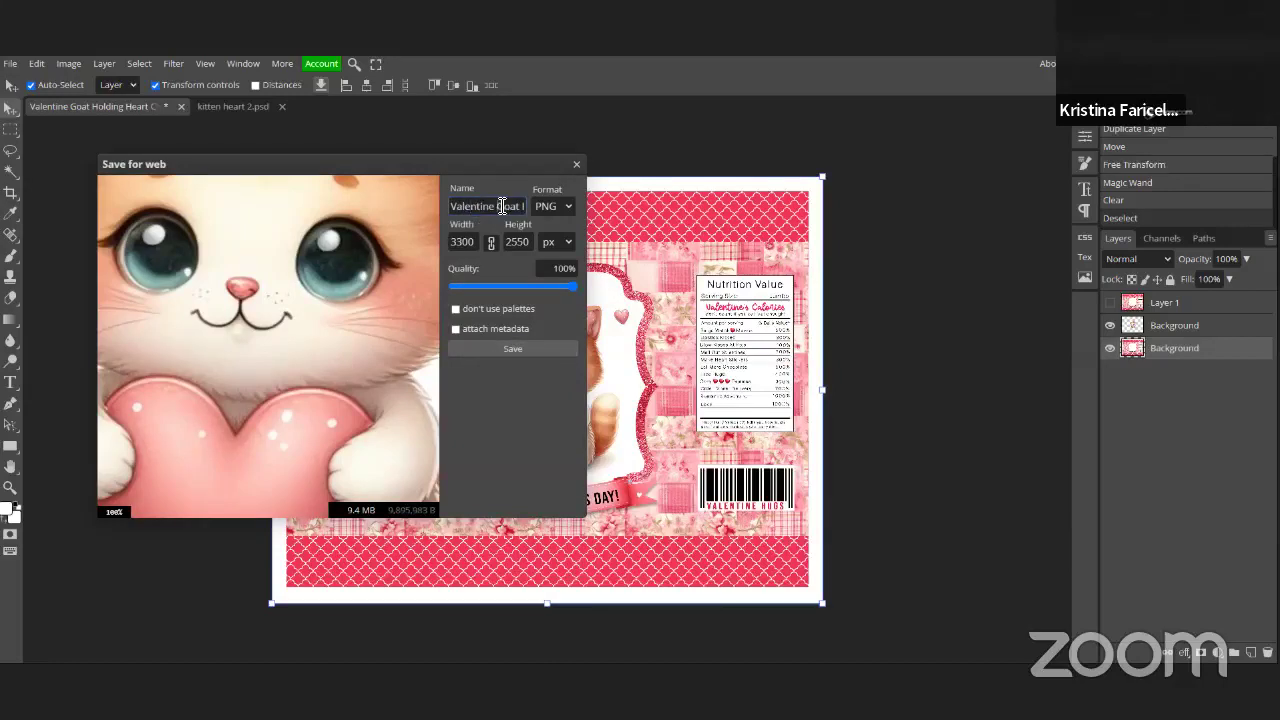
{"action": "mouse_move", "coordinate": [500, 206]}
{"action": "left_mouse_down"}
{"action": "mouse_move", "coordinate": [532, 206]}
{"action": "mouse_move", "coordinate": [485, 208]}
{"action": "left_mouse_up"}
{"action": "type", "text": "Kitt"}
{"action": "type", "text": "en With H"}
{"action": "type", "text": "eart"}
{"action": "left_click", "coordinate": [512, 350]}
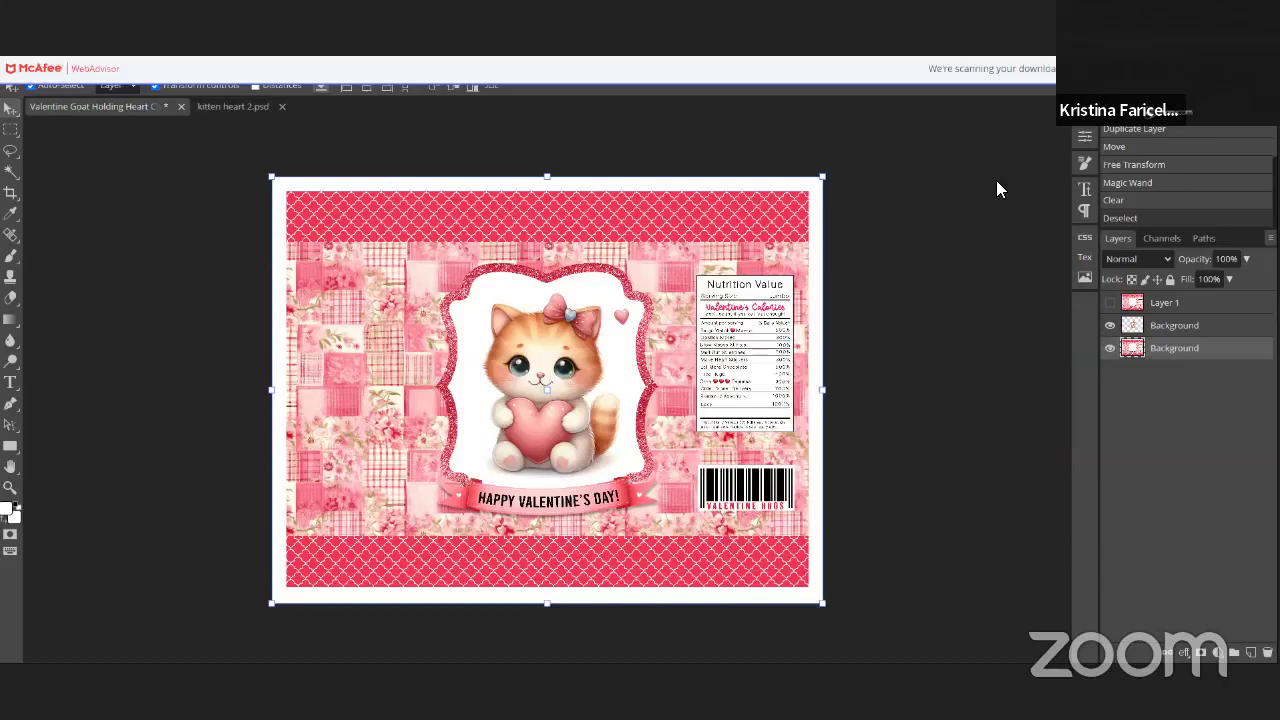
Step: Hide the kitten layer and the chip bag Background layer, and show Layer 1
{"action": "left_click", "coordinate": [1110, 325]}
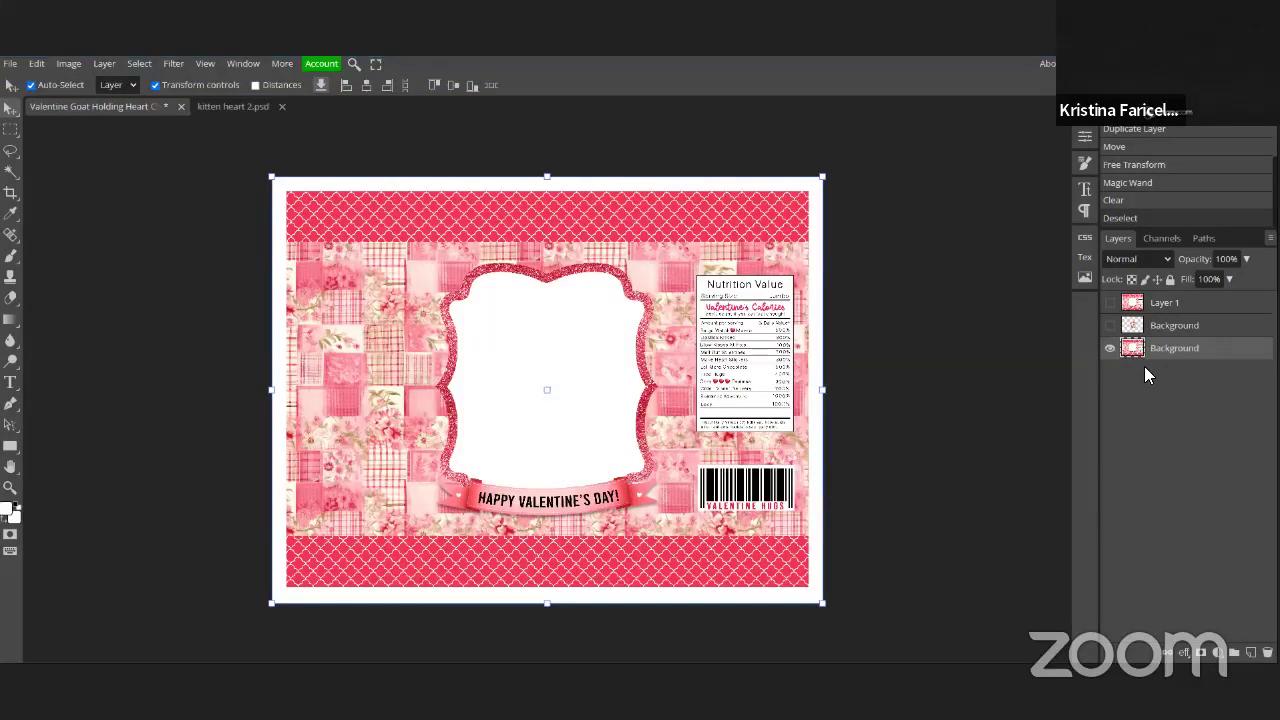
{"action": "left_click", "coordinate": [1160, 304]}
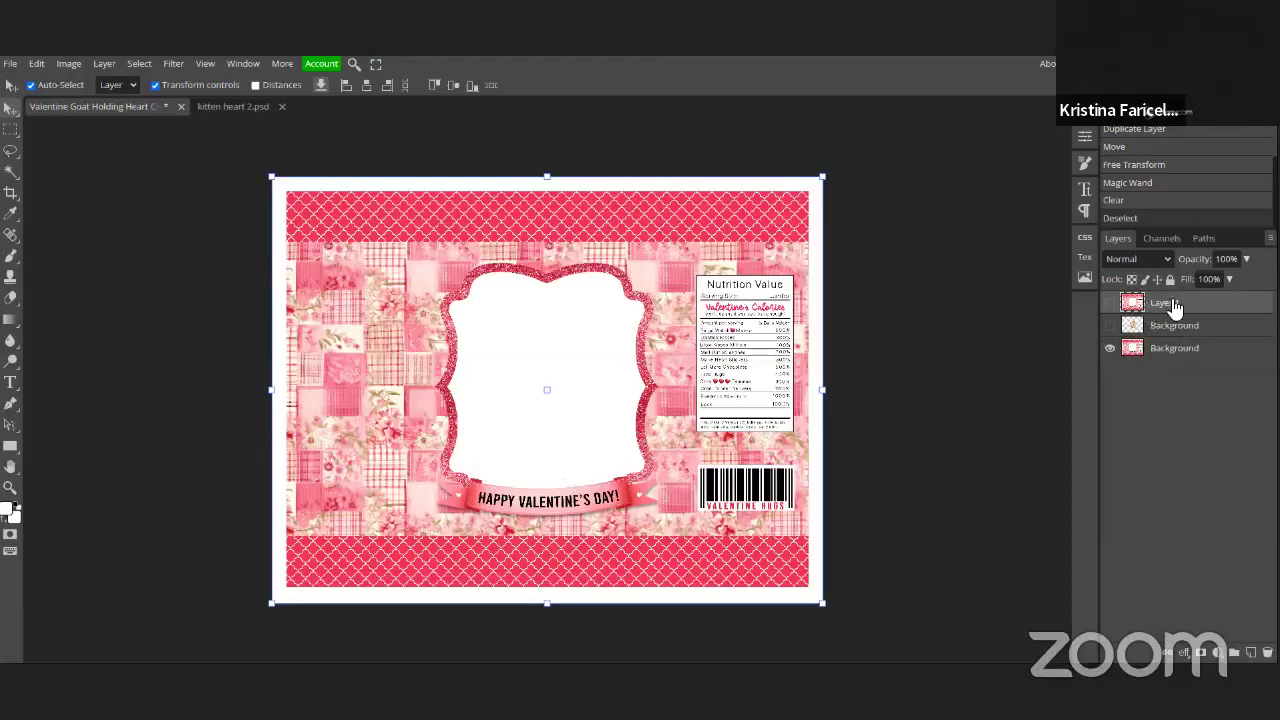
{"action": "left_click", "coordinate": [1110, 302]}
{"action": "left_click", "coordinate": [1109, 350]}
Step: Save the document as a PSD named "Template" in the Clip Art folder
{"action": "left_click", "coordinate": [11, 64]}
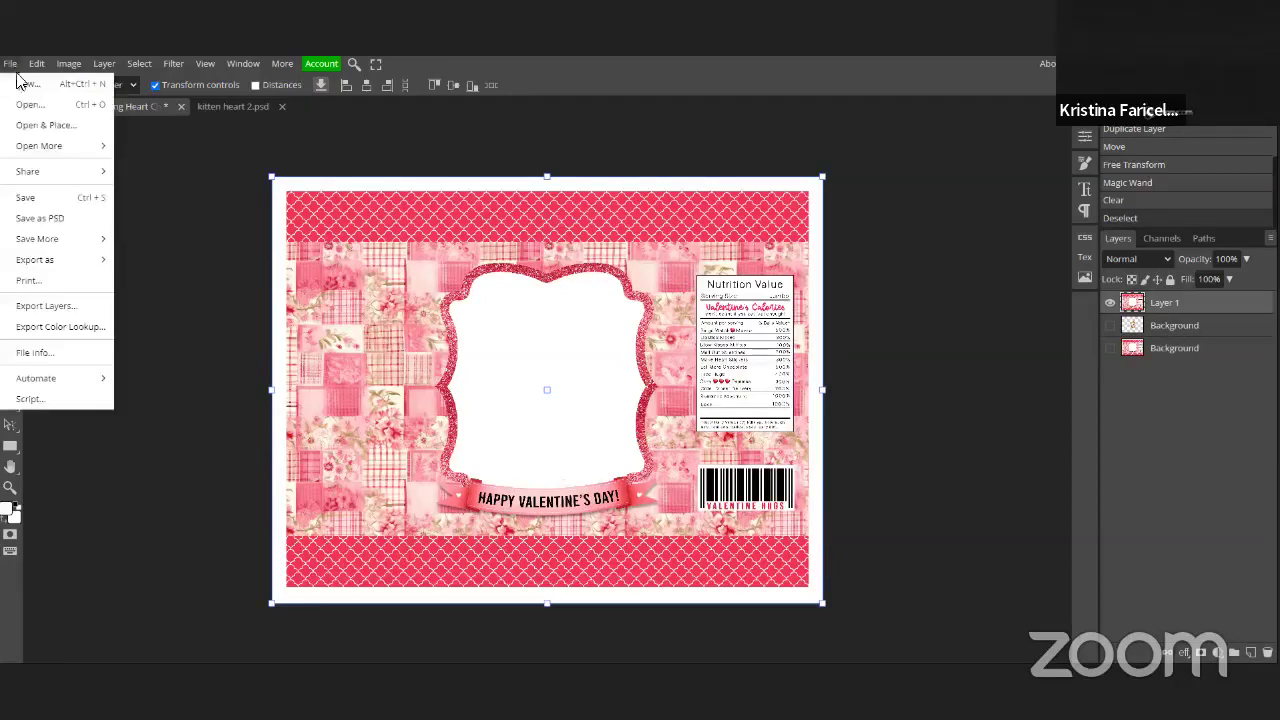
{"action": "left_click", "coordinate": [41, 221]}
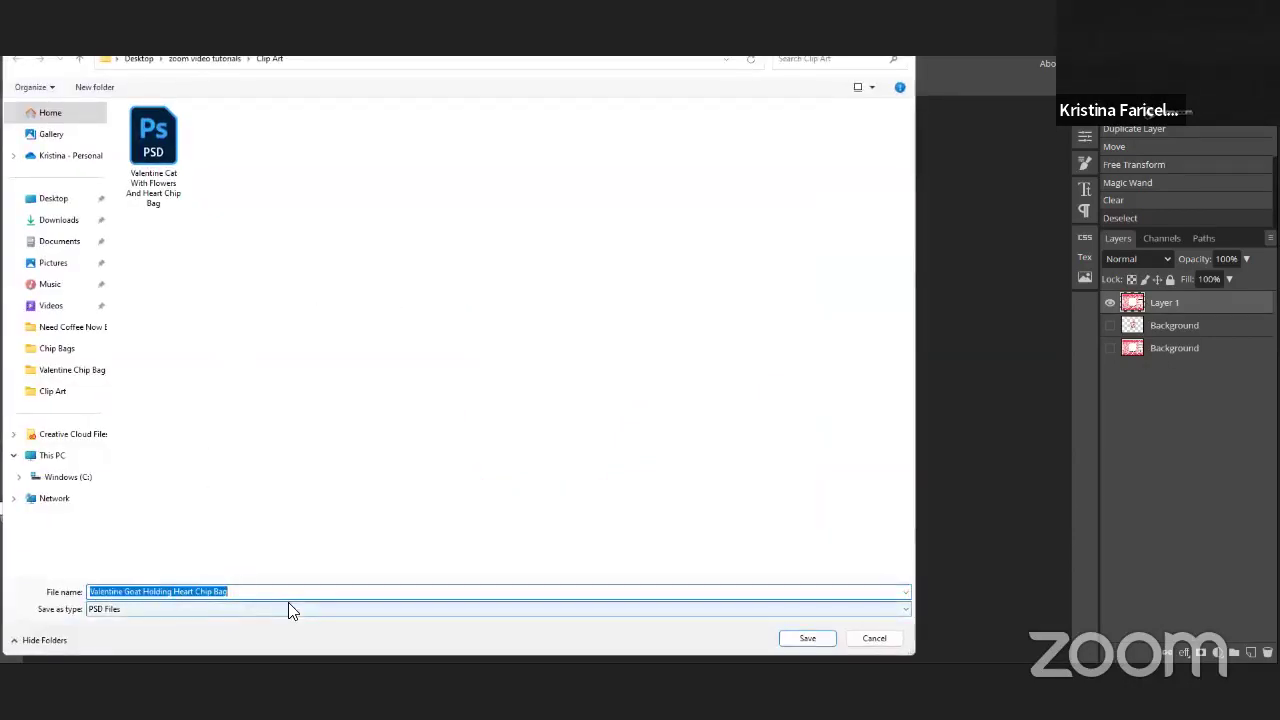
{"action": "type", "text": "Template"}
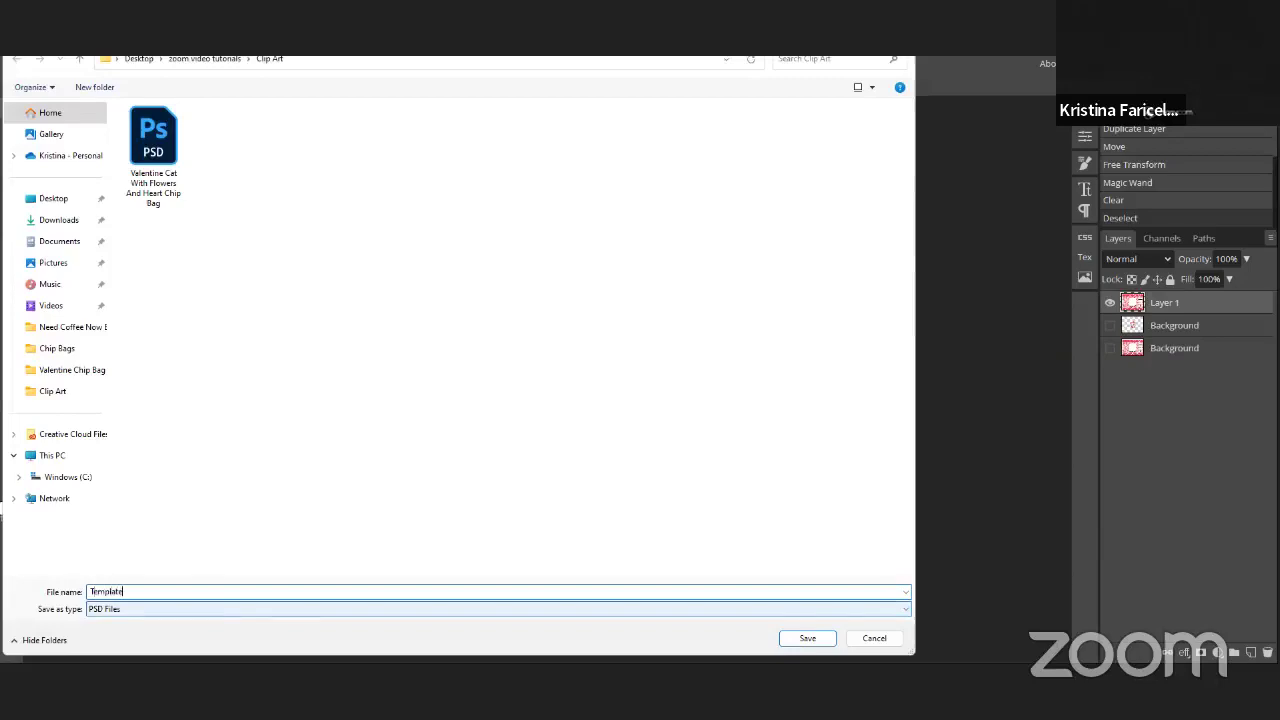
{"action": "key", "text": "Return"}
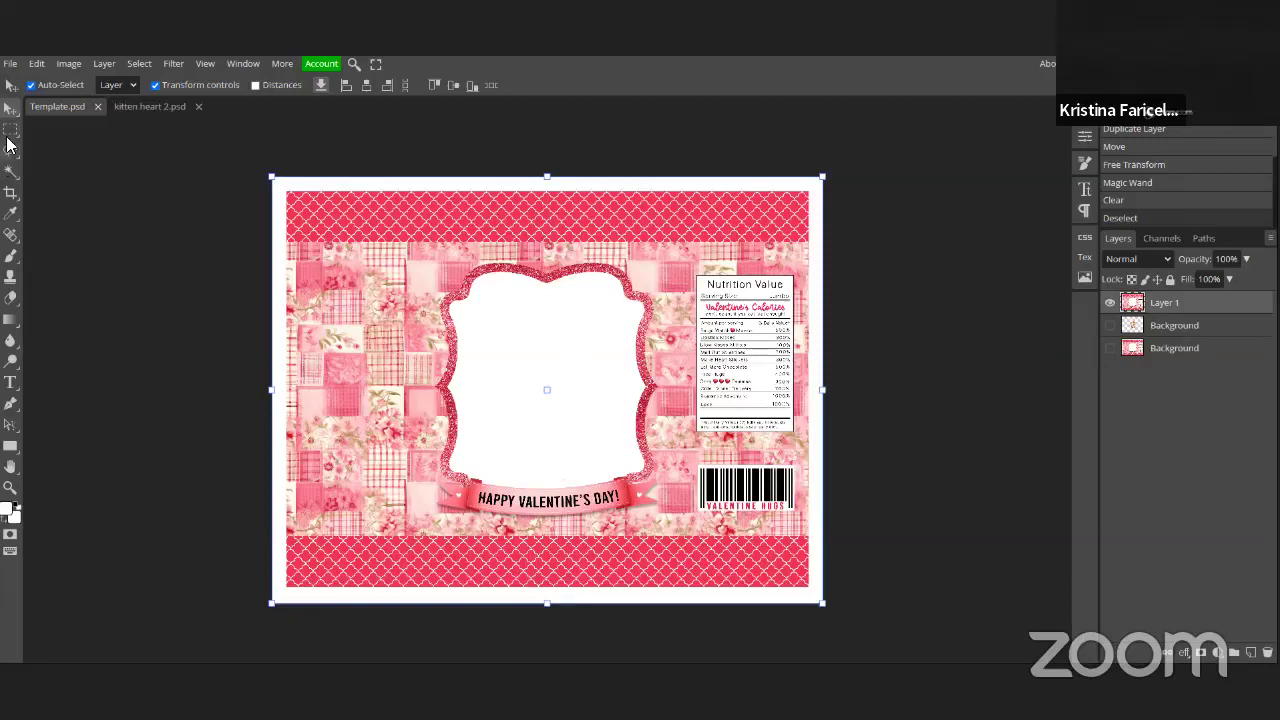
Step: Try to select the white interior of the frame on Layer 1 with the Magic Wand
{"action": "left_click", "coordinate": [9, 175]}
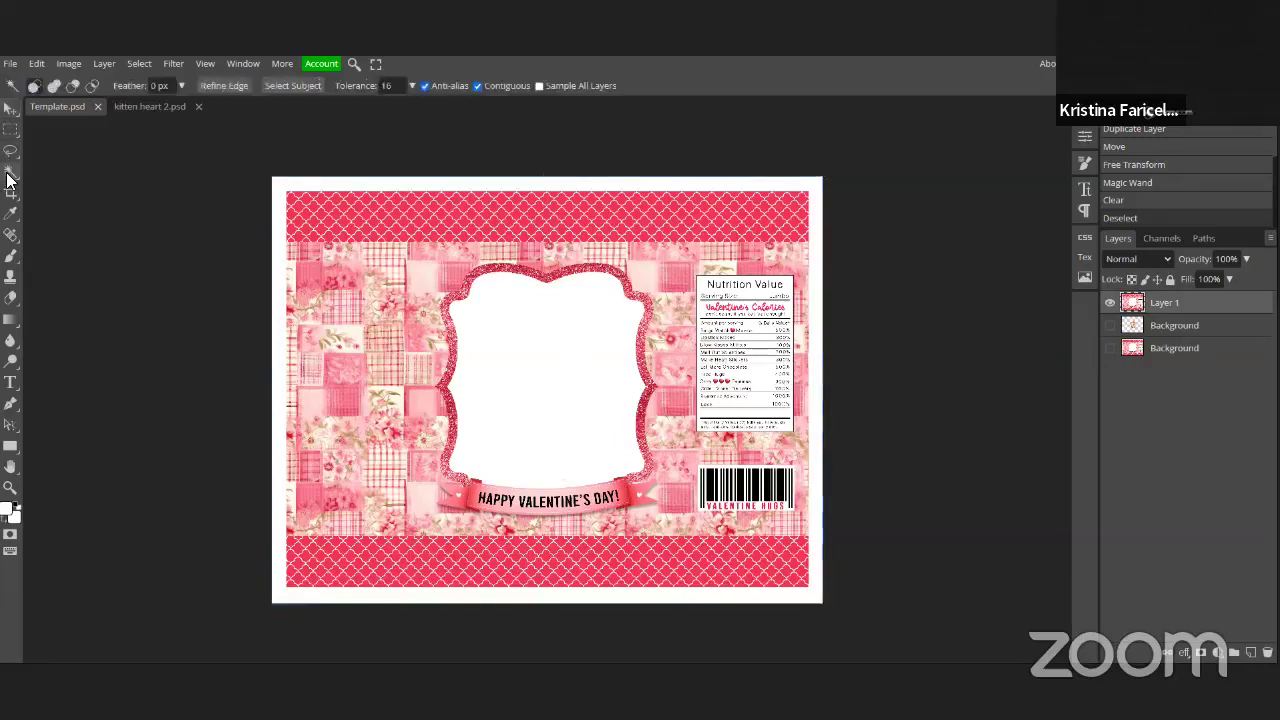
{"action": "right_click", "coordinate": [10, 173]}
{"action": "left_click", "coordinate": [95, 172]}
{"action": "left_click", "coordinate": [489, 324]}
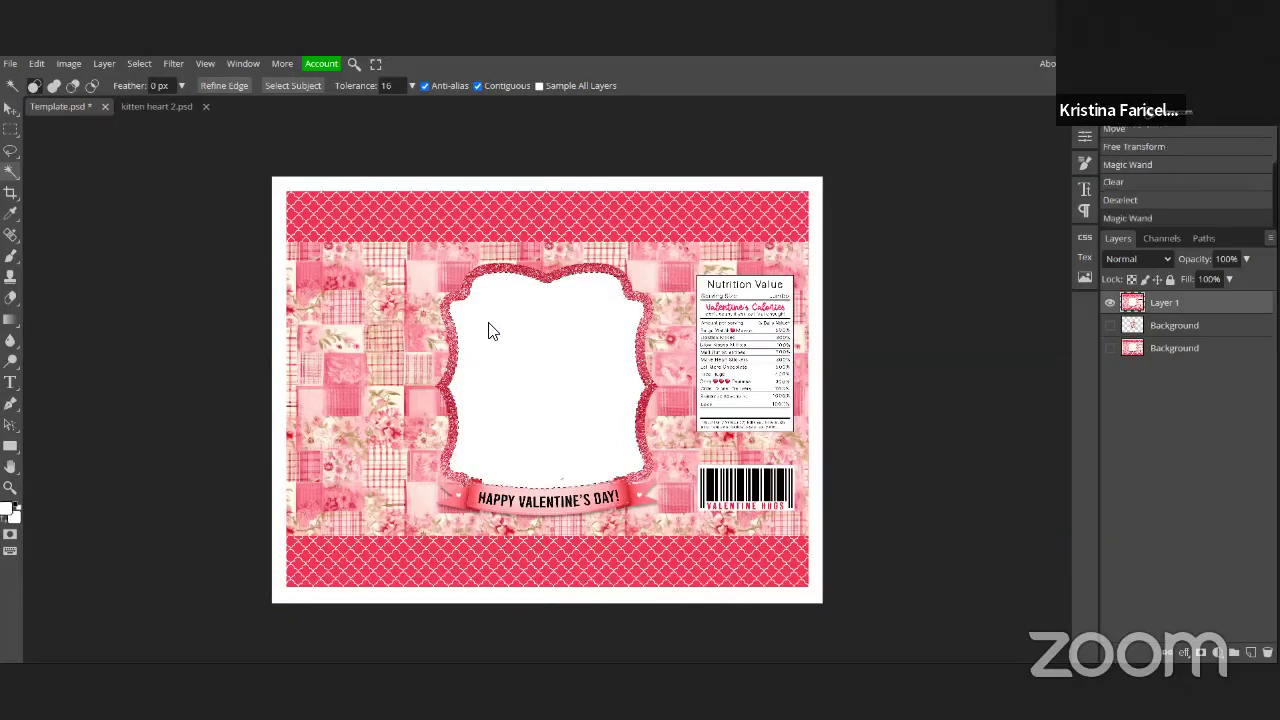
{"action": "scroll", "coordinate": [546, 328], "scroll_direction": "down", "scroll_amount": 1}
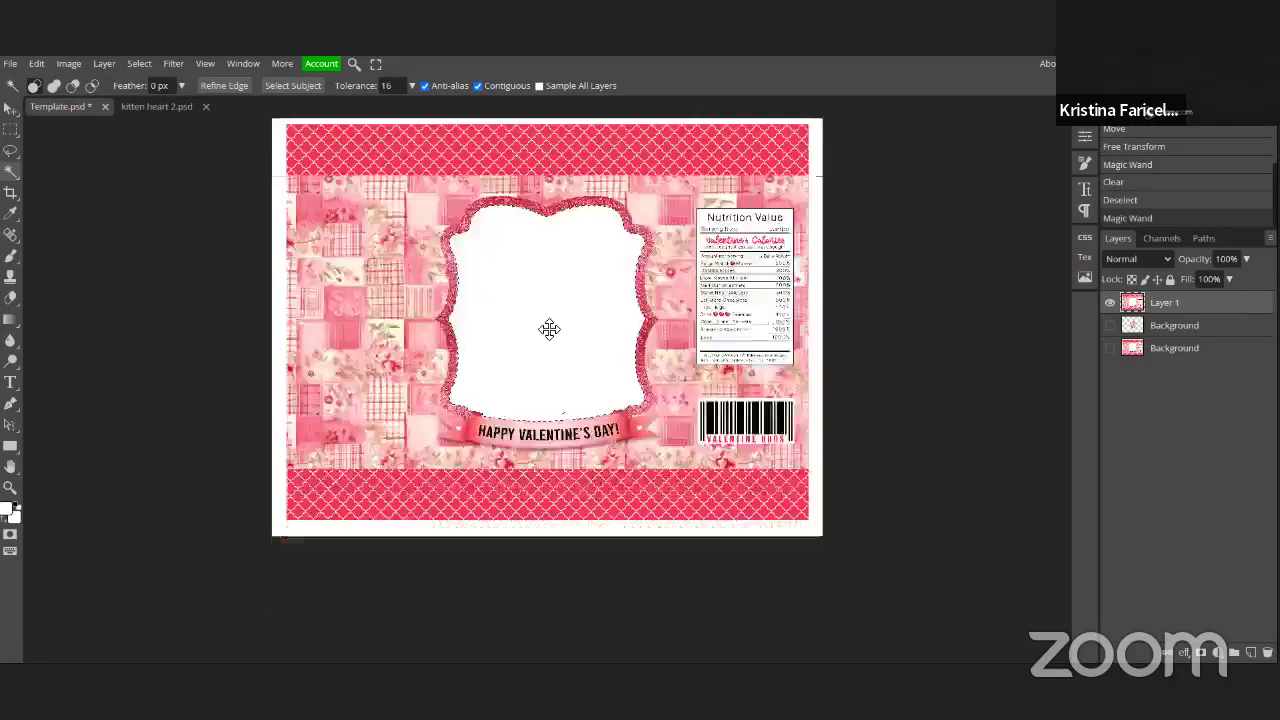
{"action": "scroll", "coordinate": [549, 330], "scroll_direction": "up", "scroll_amount": 2}
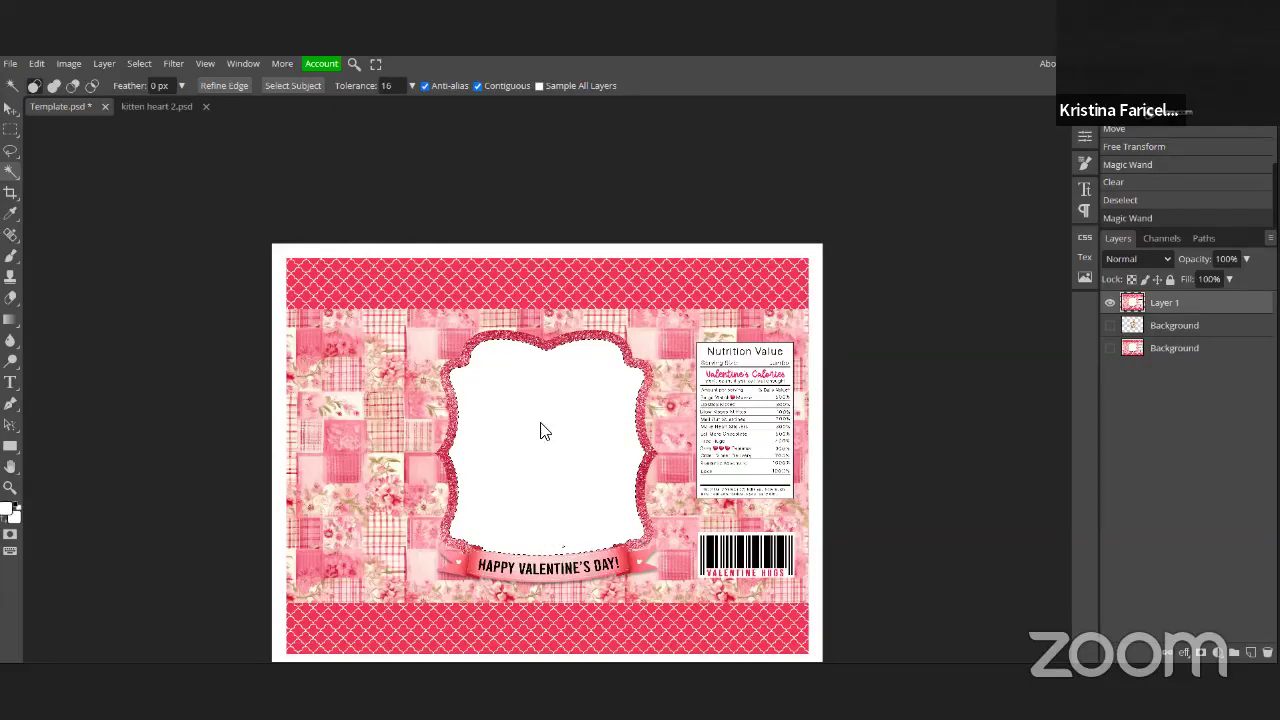
{"action": "key", "text": "ctrl+d"}
Step: Paint over the stray specks in the frame's white area just above the banner with a white brush
{"action": "left_click", "coordinate": [14, 257]}
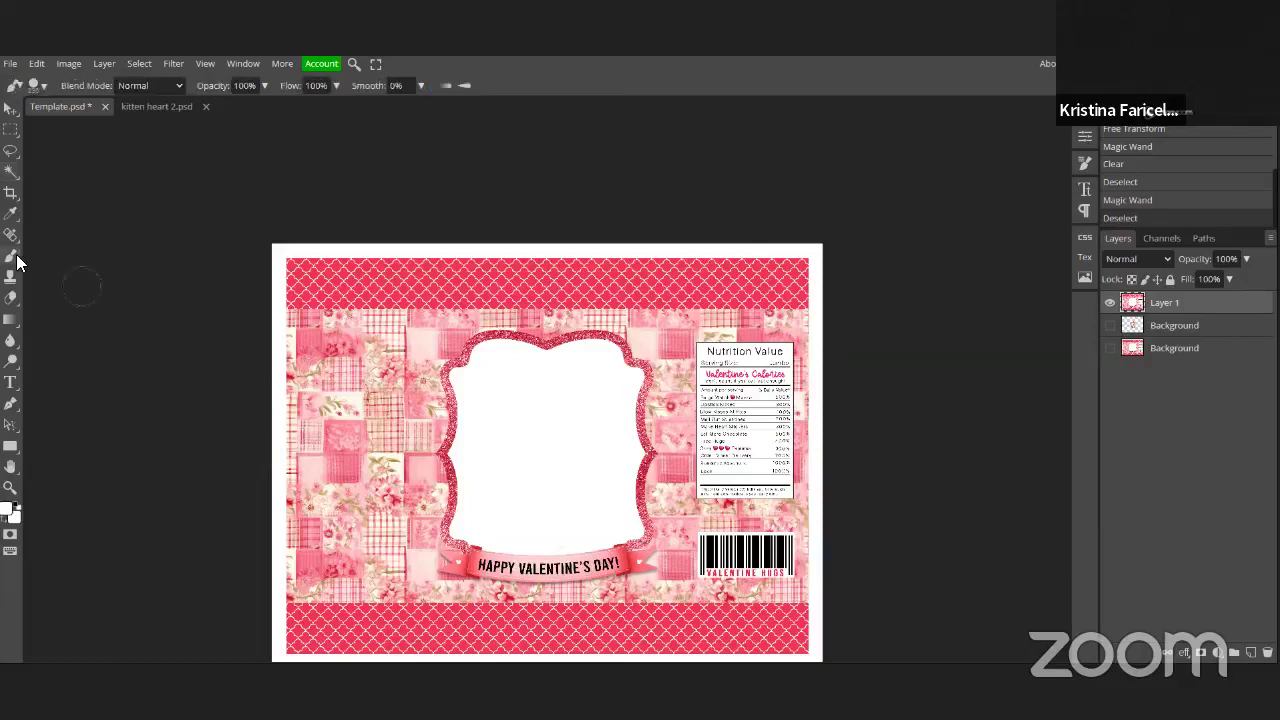
{"action": "left_click", "coordinate": [532, 532]}
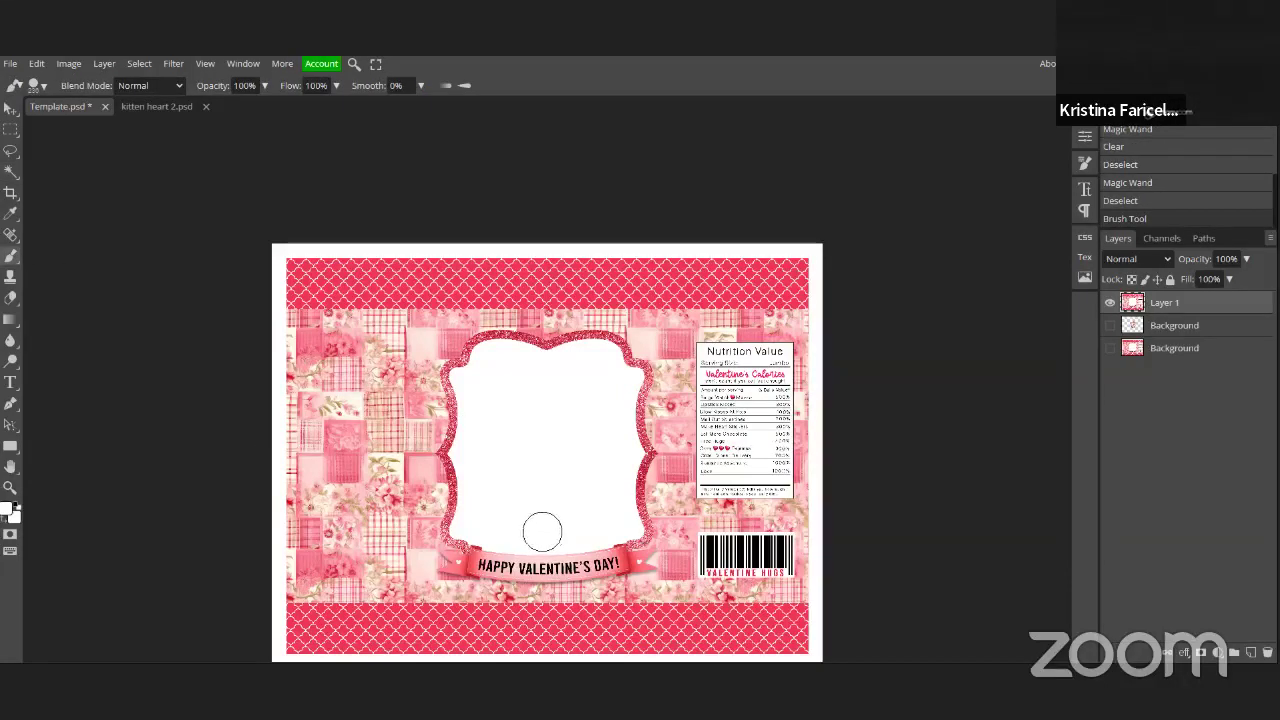
{"action": "left_click_drag", "start_coordinate": [543, 530], "coordinate": [580, 531]}
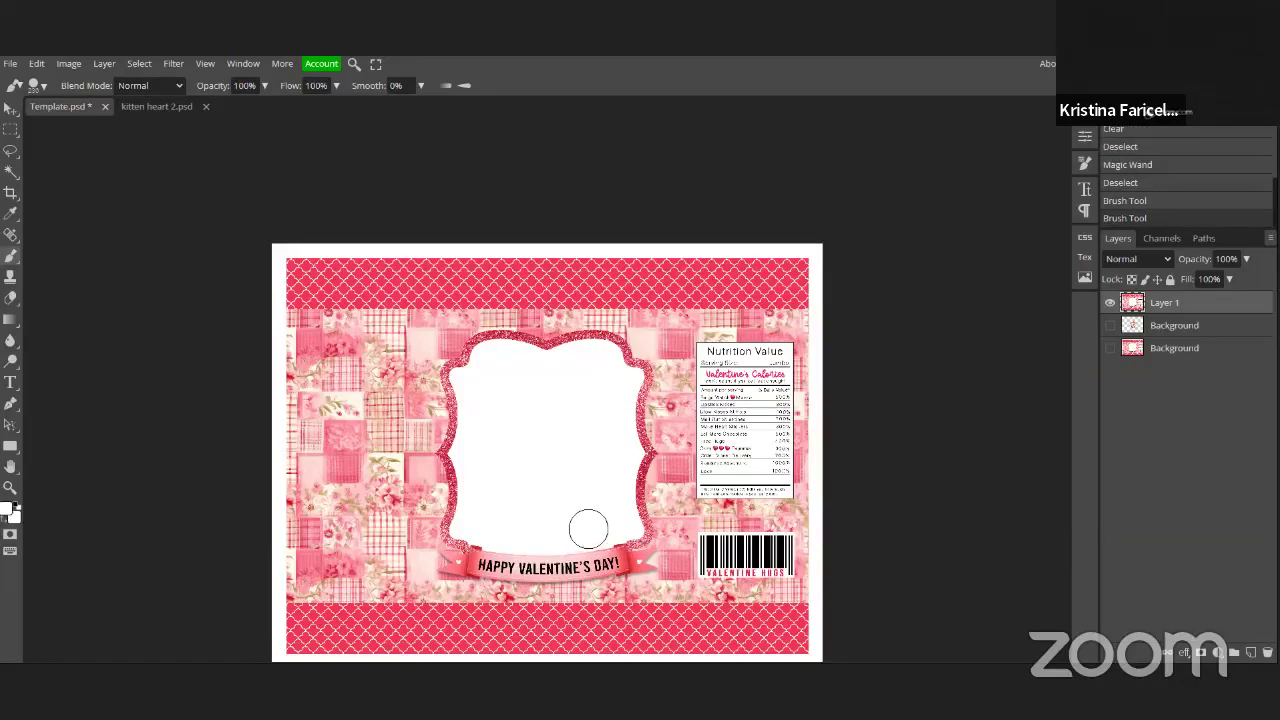
{"action": "left_click", "coordinate": [528, 532]}
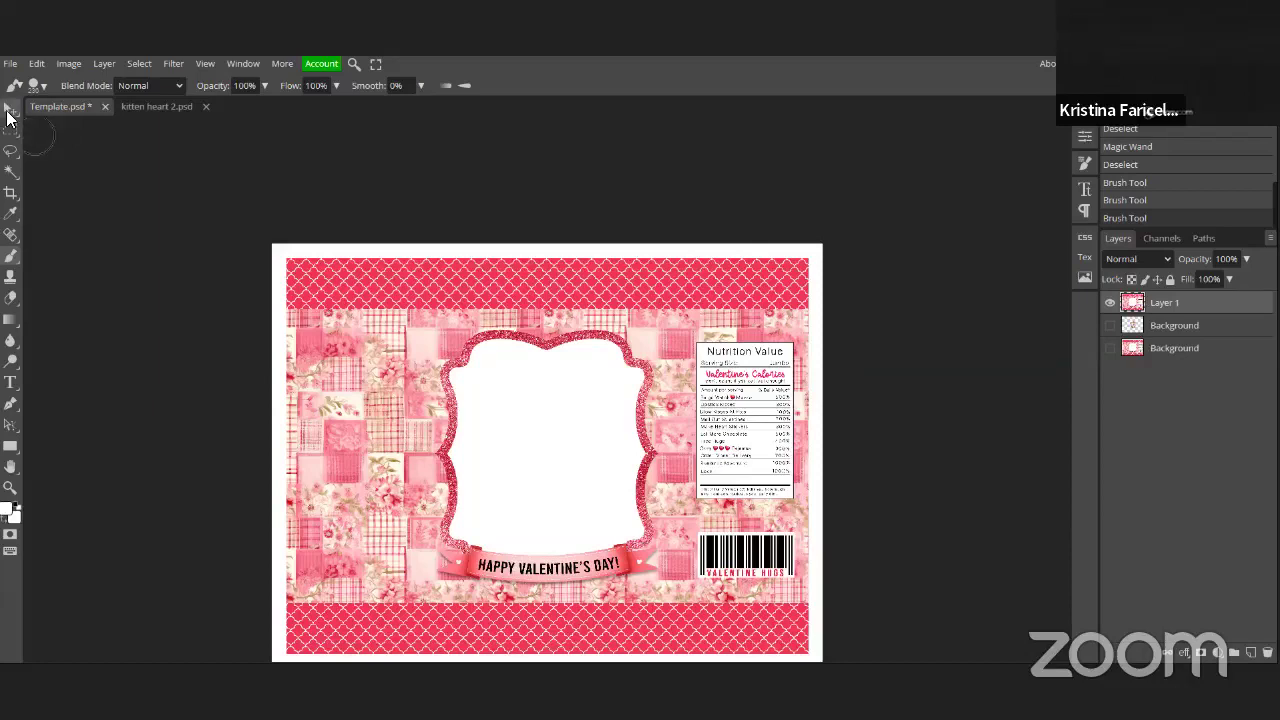
{"action": "left_click", "coordinate": [7, 112]}
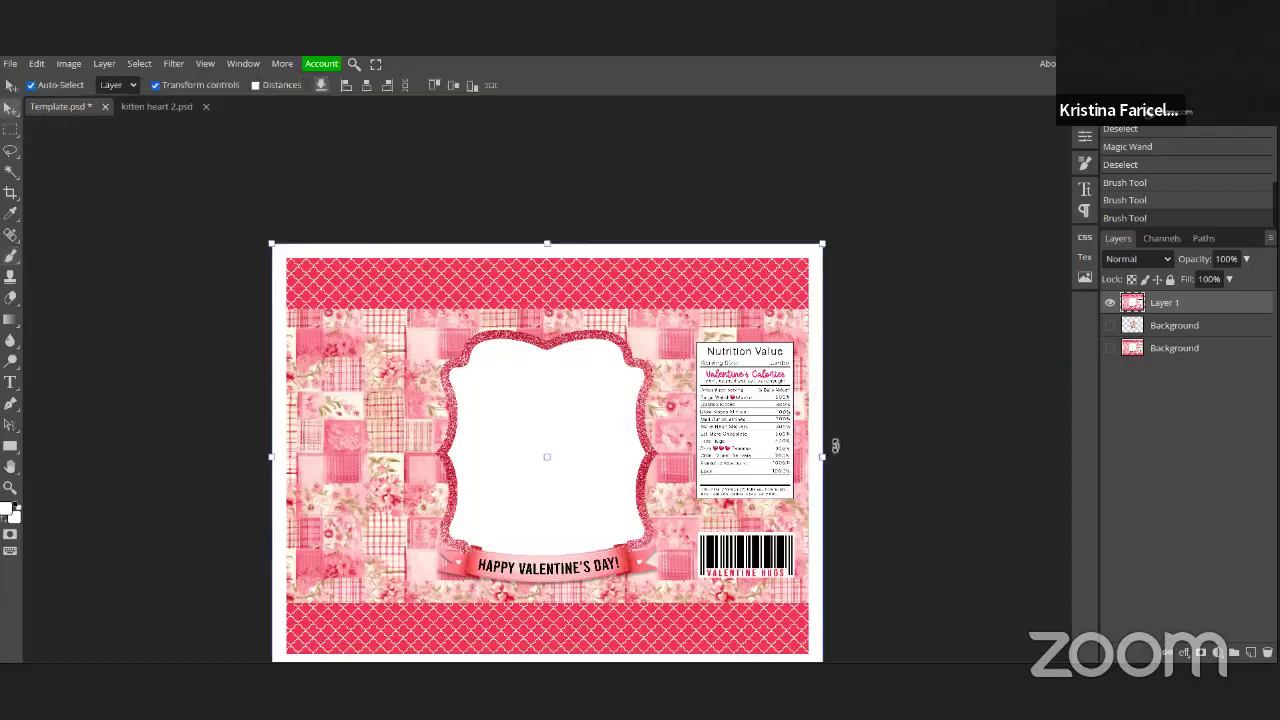
Step: Select the white interior of the frame on Layer 1 with the Magic Wand
{"action": "left_click", "coordinate": [10, 171]}
{"action": "left_click", "coordinate": [48, 172]}
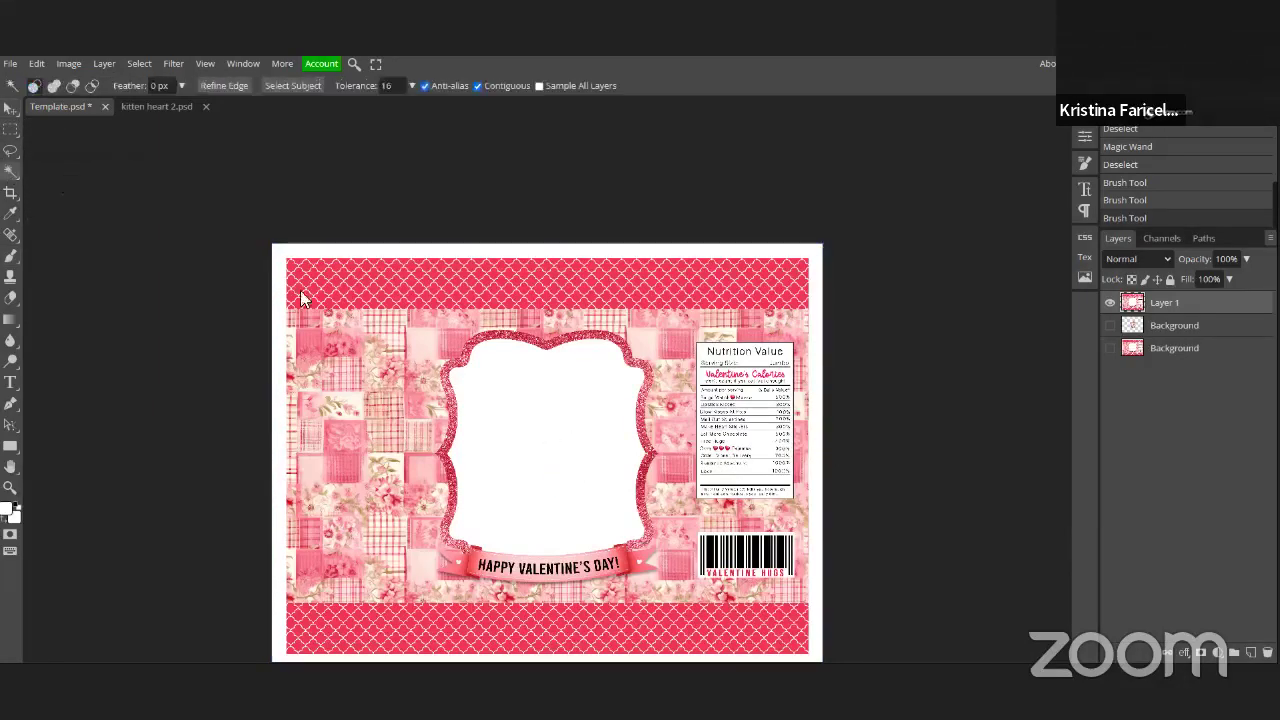
{"action": "left_click", "coordinate": [560, 443]}
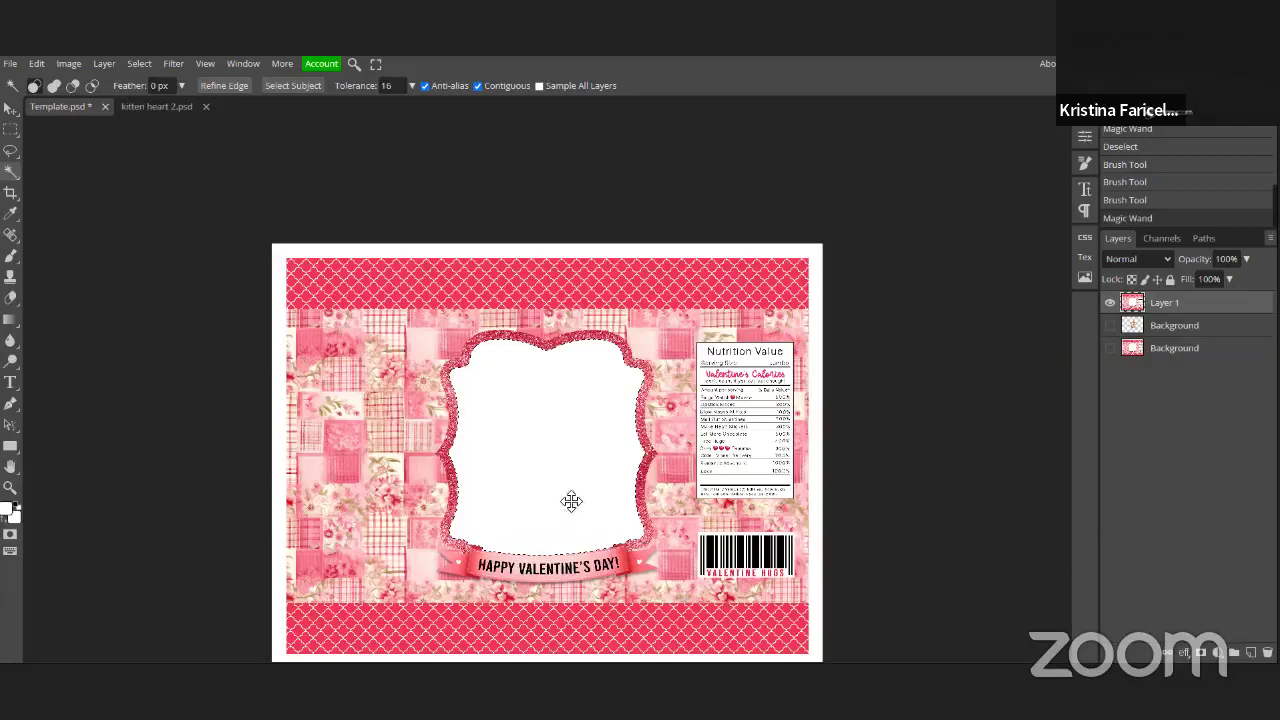
Step: Try clearing the selected white area inside the frame, and undo the clearing
{"action": "scroll", "coordinate": [1008, 290], "scroll_direction": "down", "scroll_amount": 2}
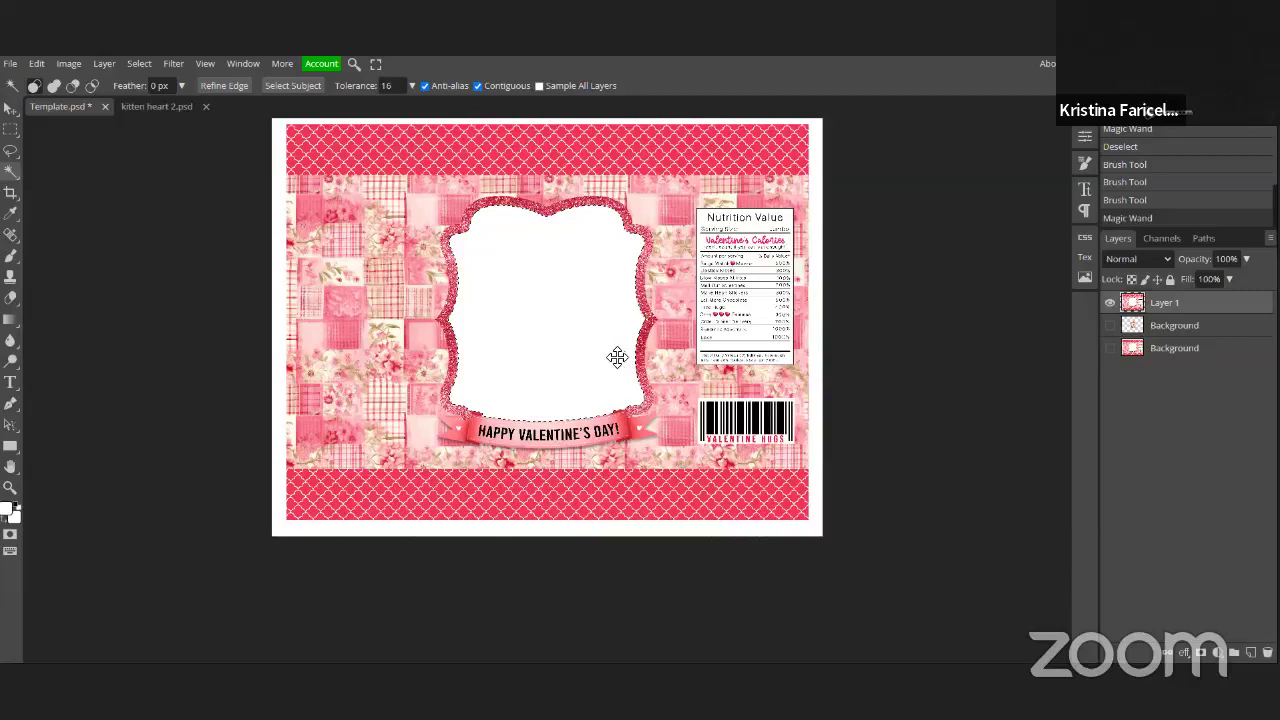
{"action": "left_click", "coordinate": [35, 63]}
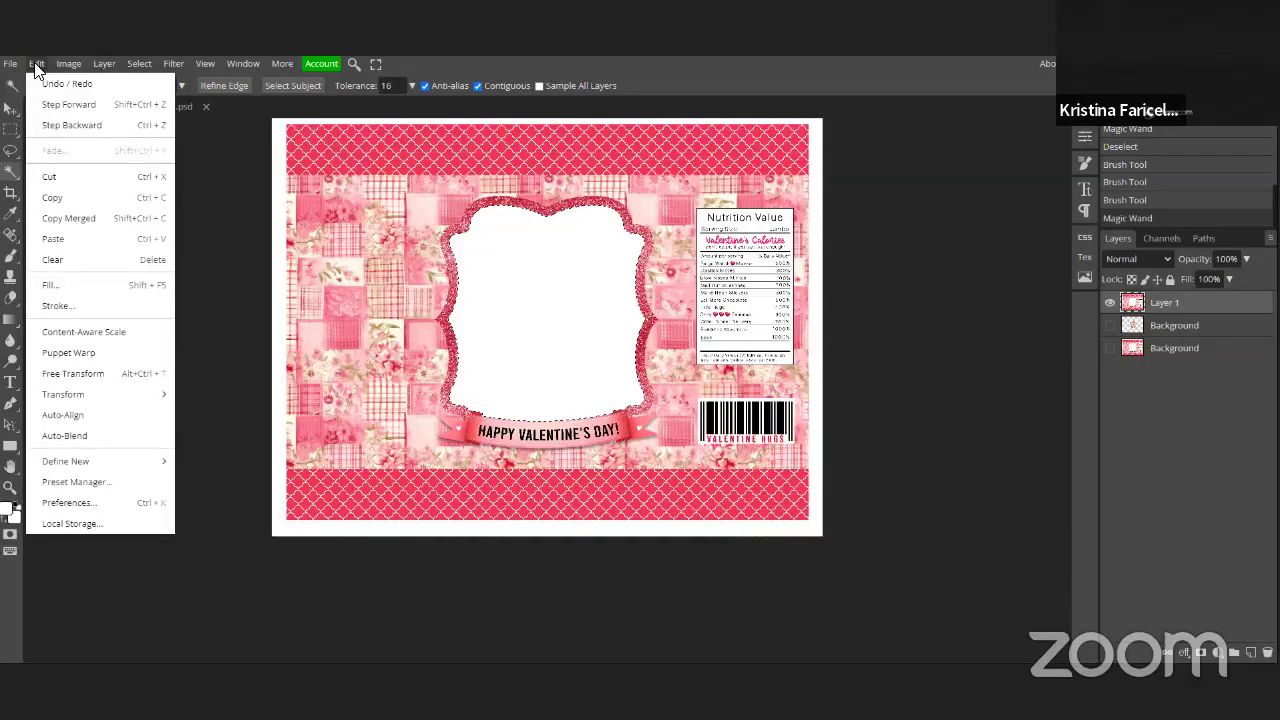
{"action": "left_click", "coordinate": [72, 260]}
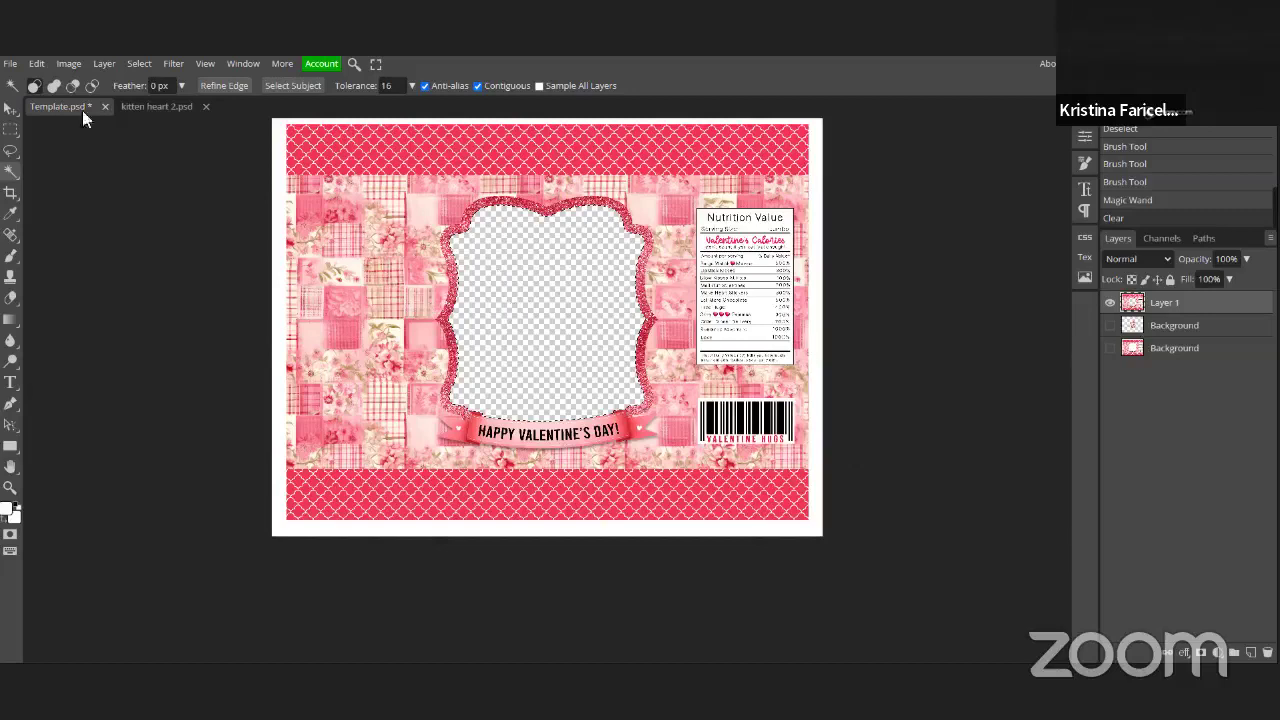
{"action": "left_click", "coordinate": [36, 63]}
{"action": "left_click", "coordinate": [56, 84]}
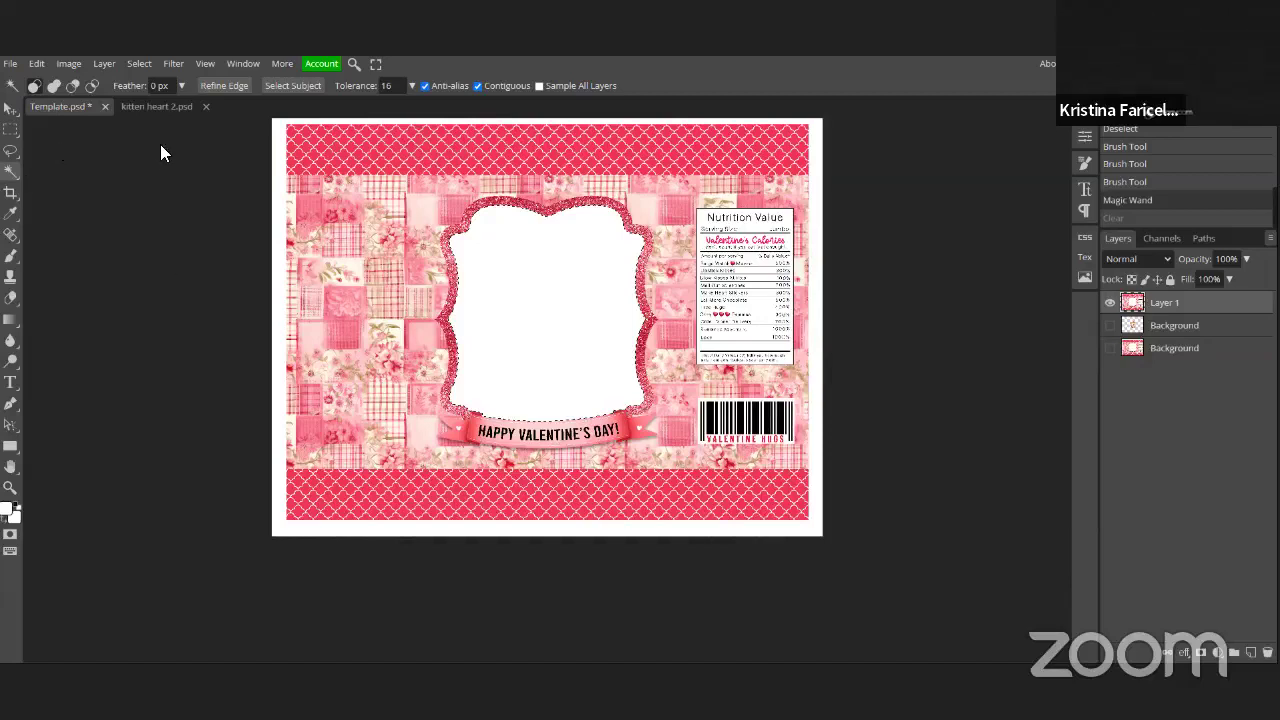
Step: Expand the selection of the frame's white interior by 1 px
{"action": "left_click", "coordinate": [140, 64]}
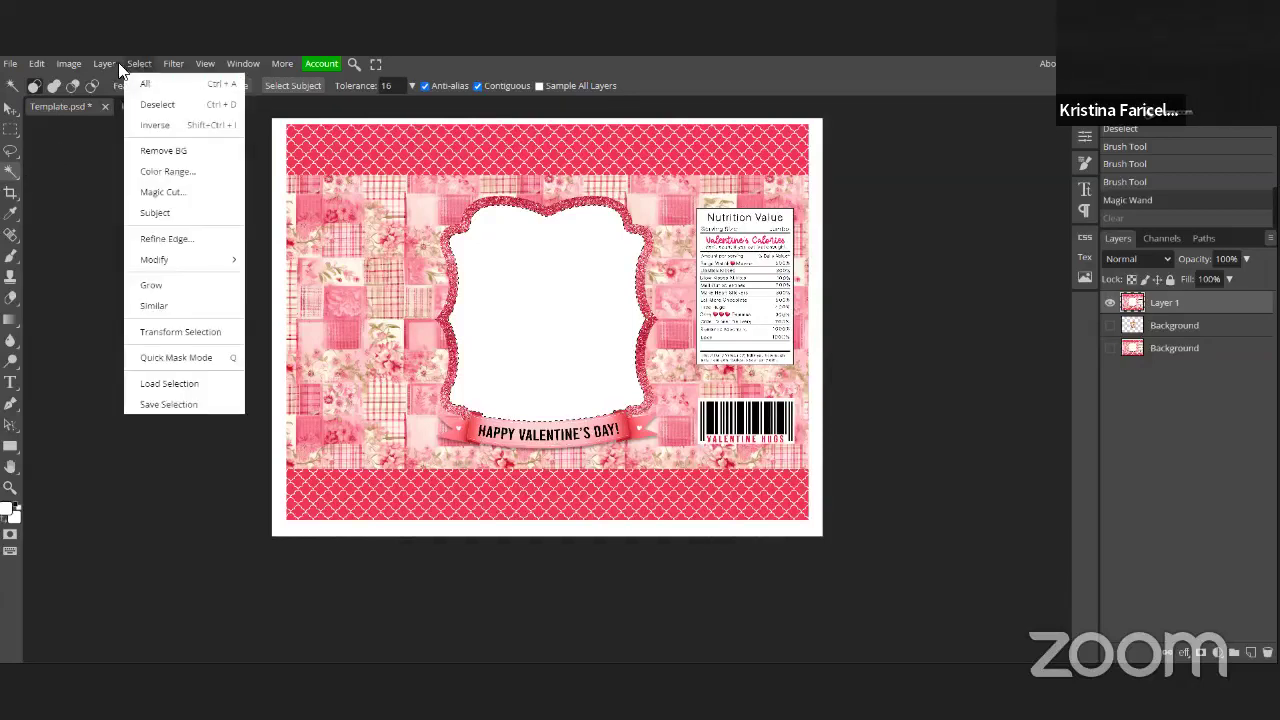
{"action": "mouse_move", "coordinate": [101, 66]}
{"action": "left_click", "coordinate": [140, 64]}
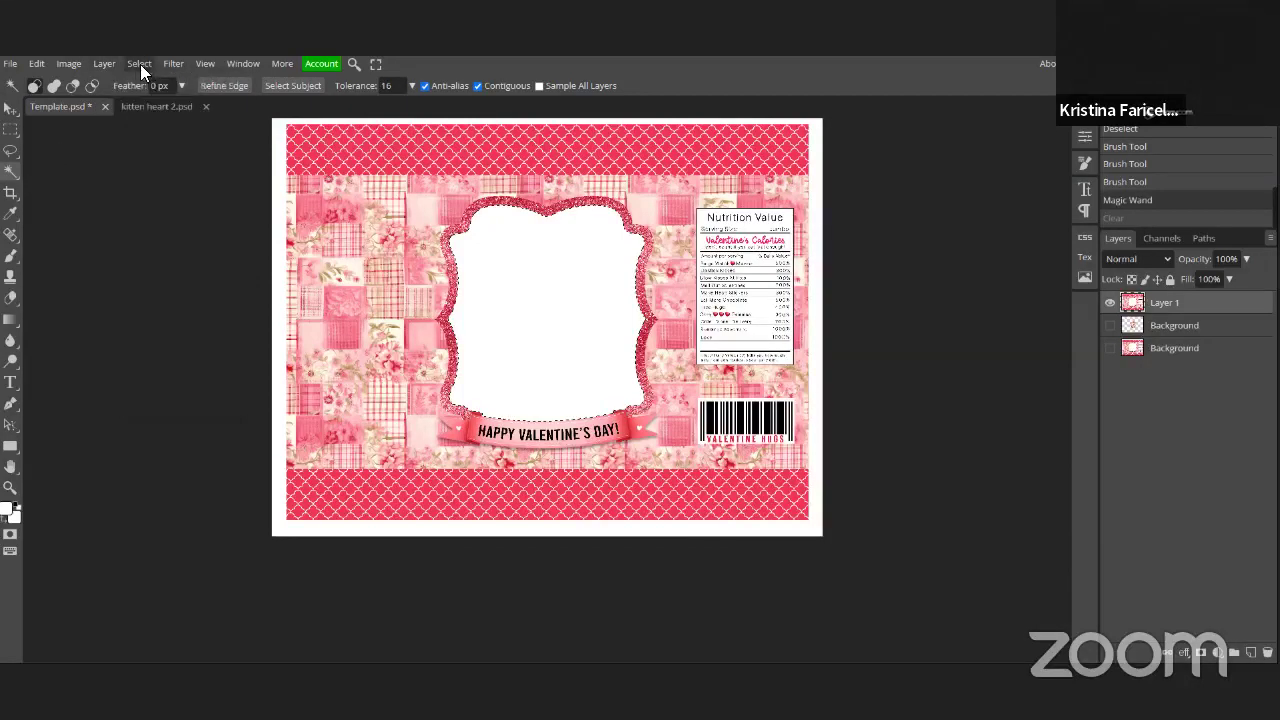
{"action": "left_click", "coordinate": [140, 64]}
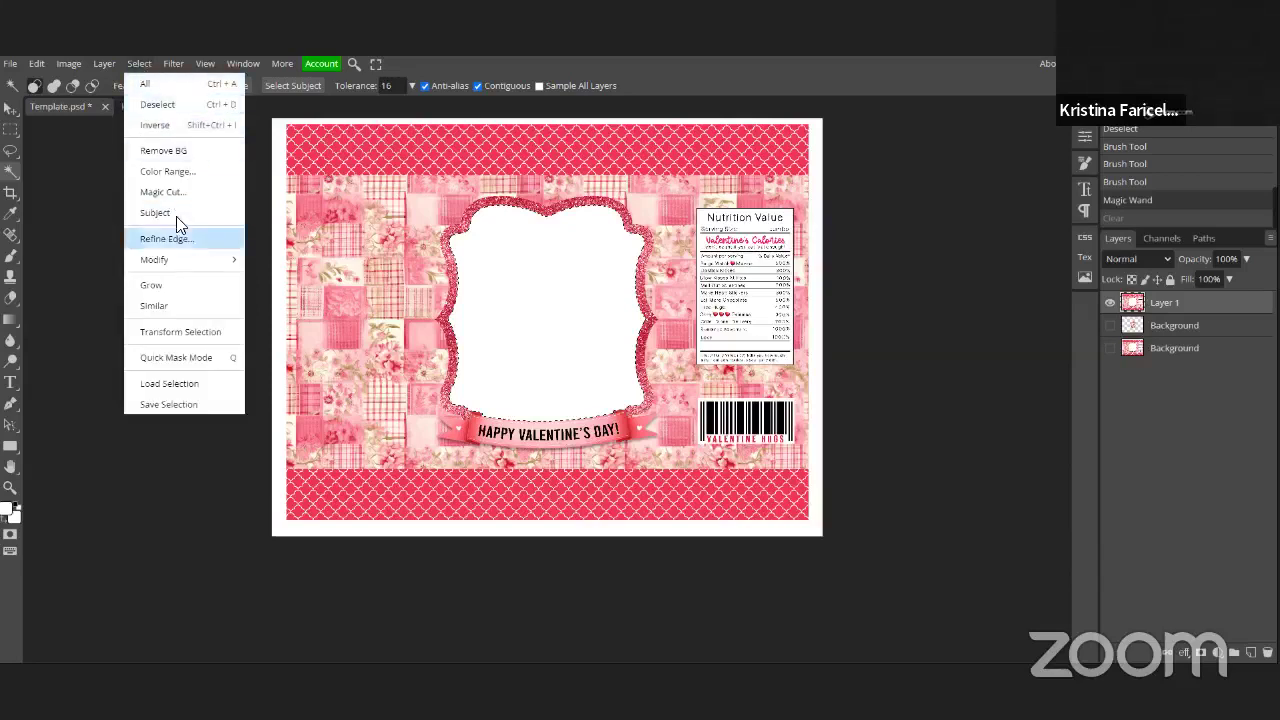
{"action": "mouse_move", "coordinate": [180, 259]}
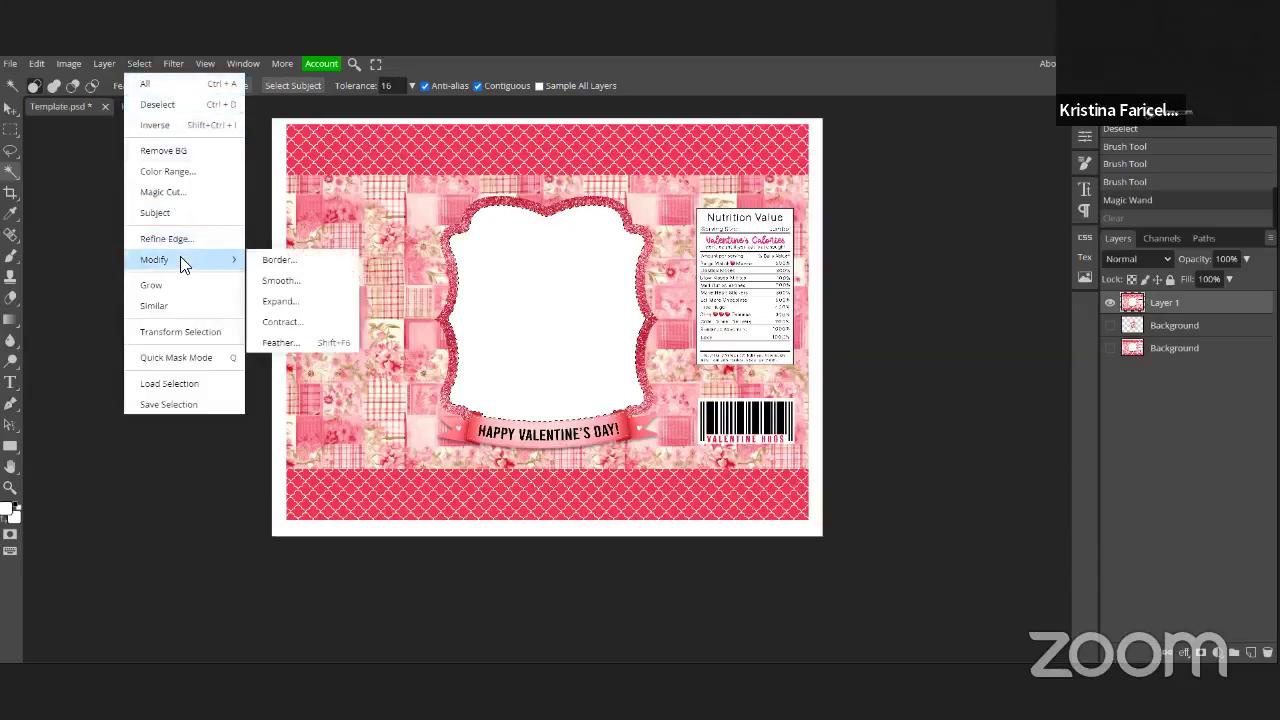
{"action": "left_click", "coordinate": [281, 299]}
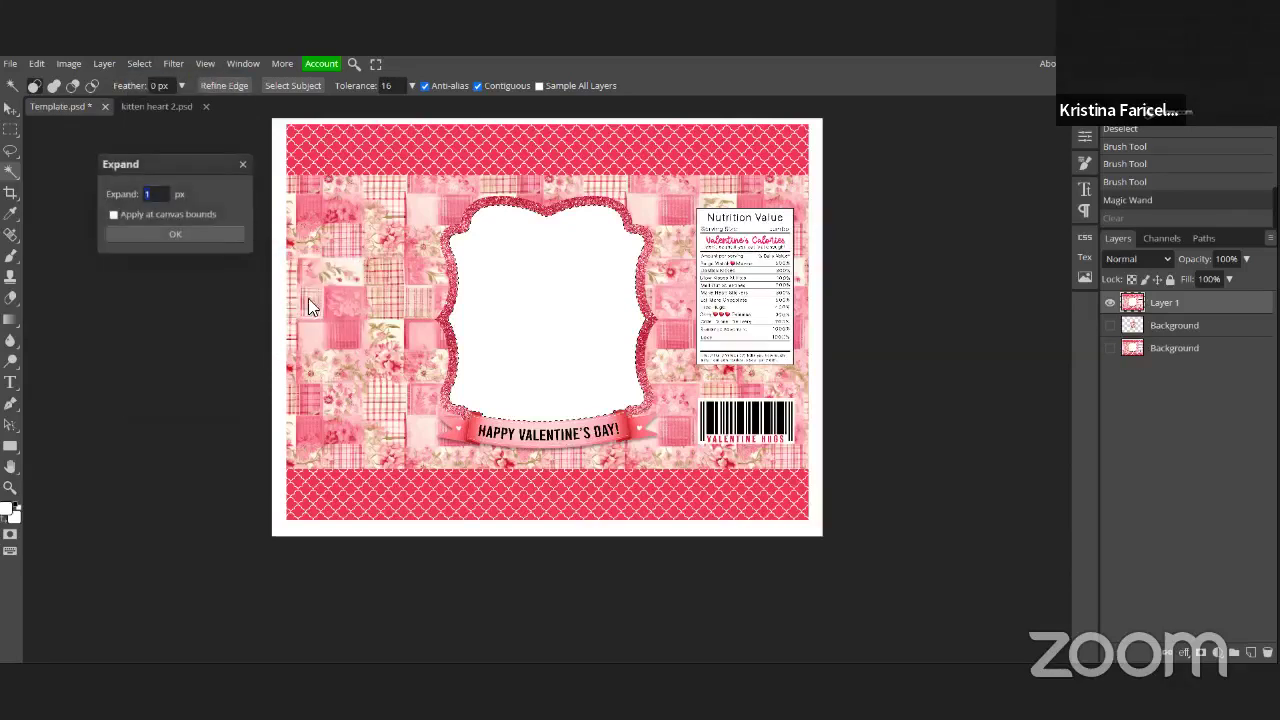
{"action": "left_click", "coordinate": [168, 193]}
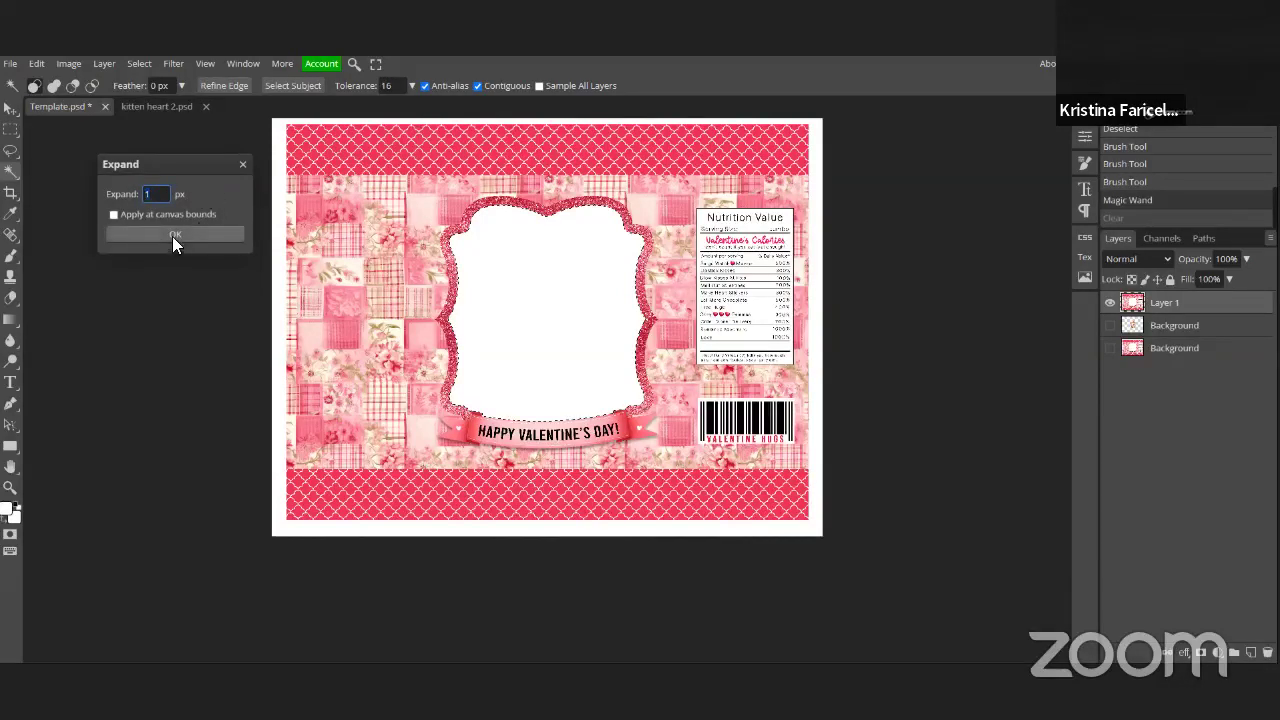
{"action": "left_click", "coordinate": [172, 236]}
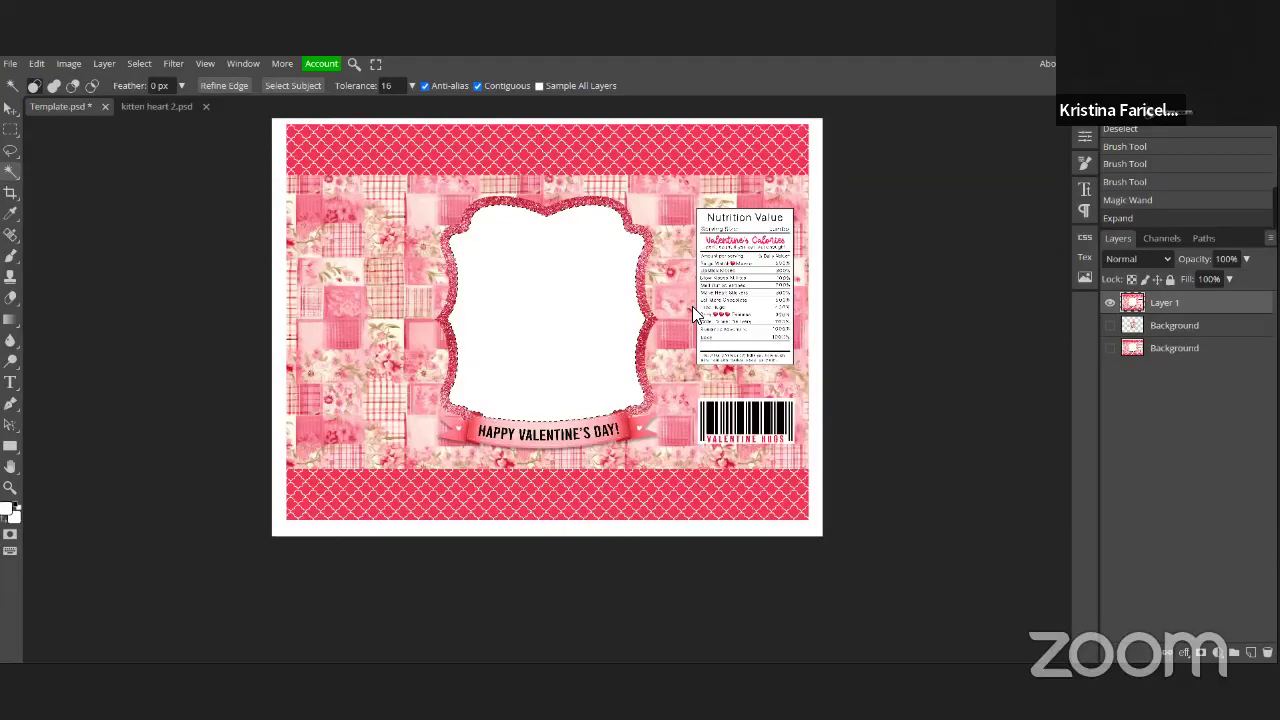
Step: Clear the selected white area inside the frame on Layer 1 and save the template
{"action": "left_click", "coordinate": [36, 63]}
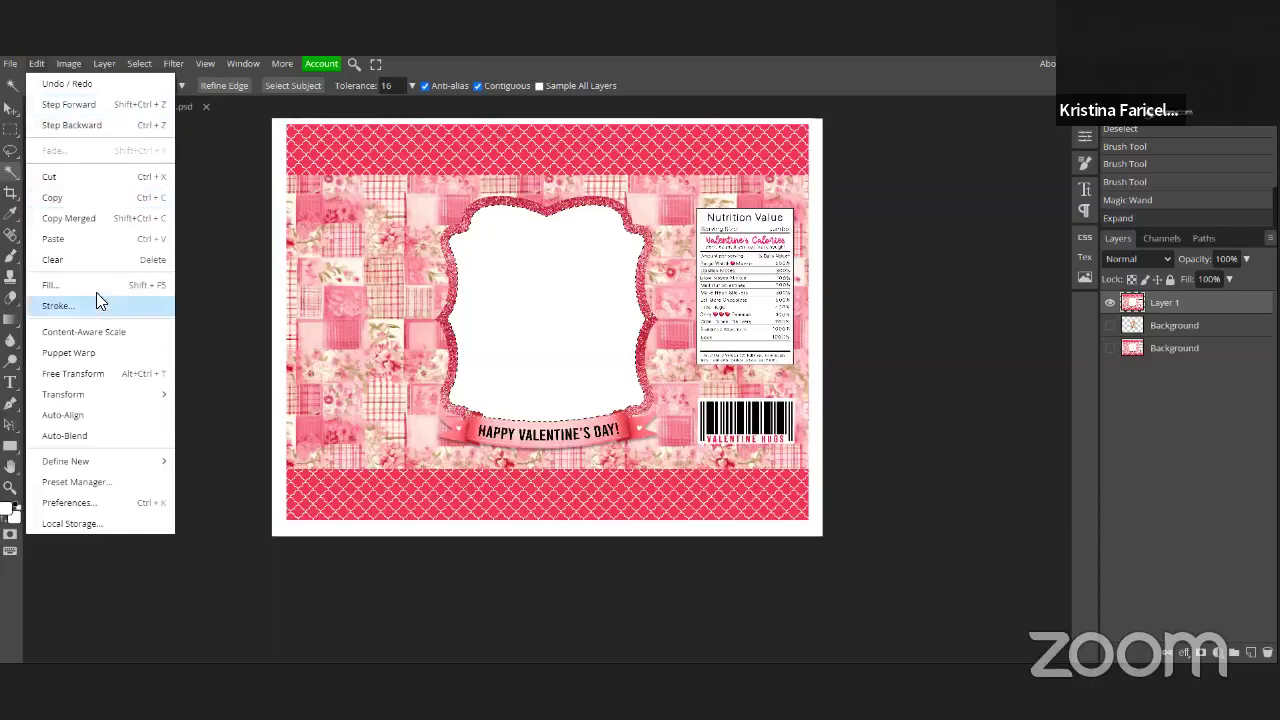
{"action": "left_click", "coordinate": [90, 262]}
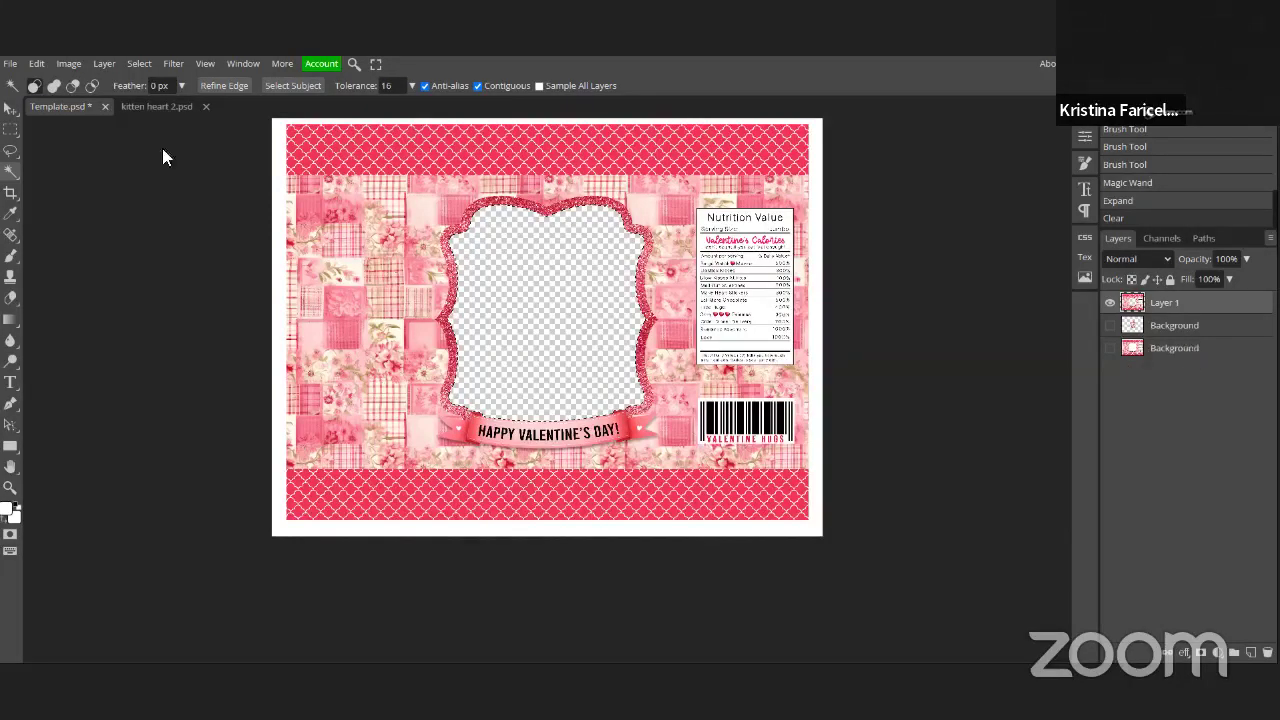
{"action": "left_click", "coordinate": [12, 63]}
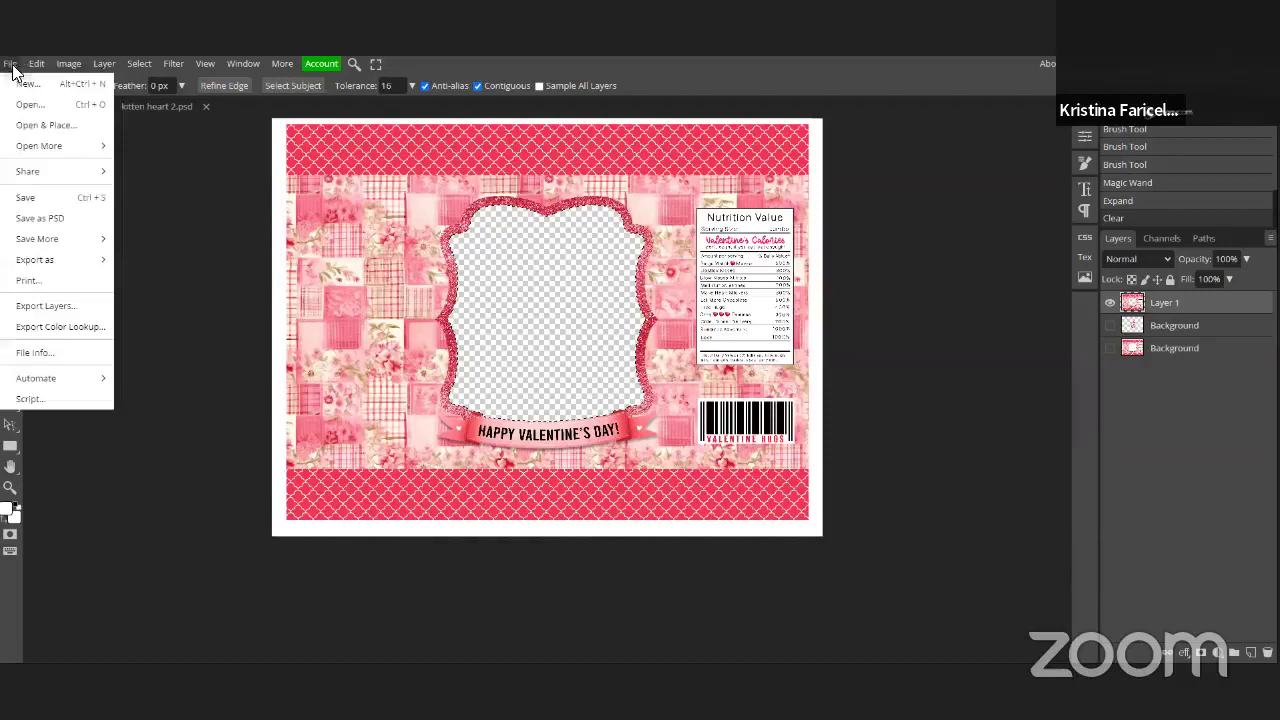
{"action": "left_click", "coordinate": [43, 197]}
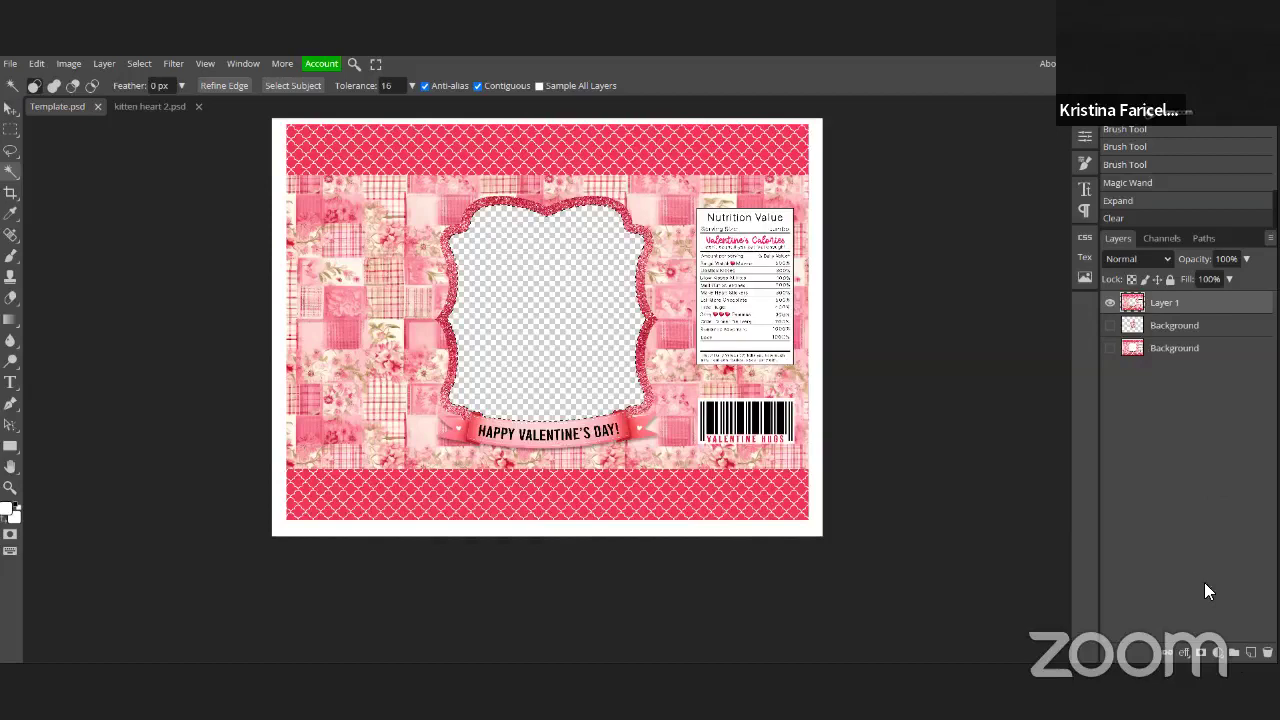
Step: Add a new empty layer above Layer 1 and open the "kitten heart 3" image
{"action": "left_click", "coordinate": [1250, 652]}
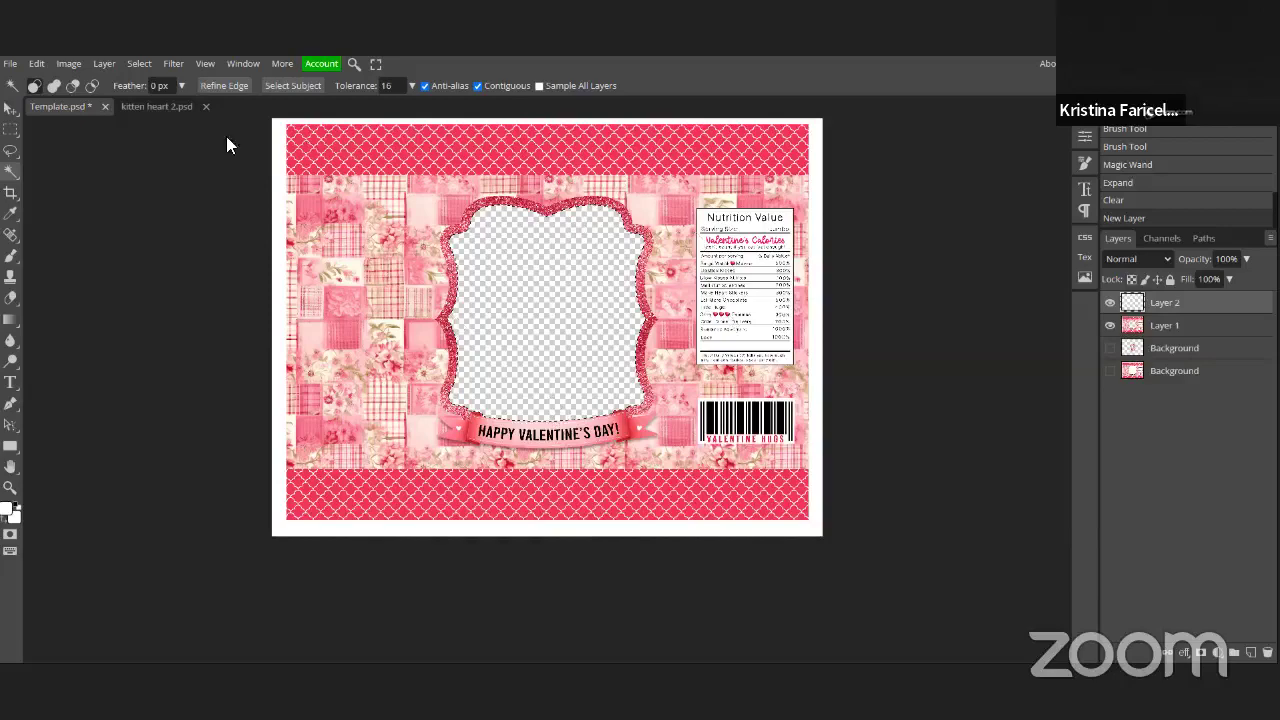
{"action": "left_click", "coordinate": [15, 68]}
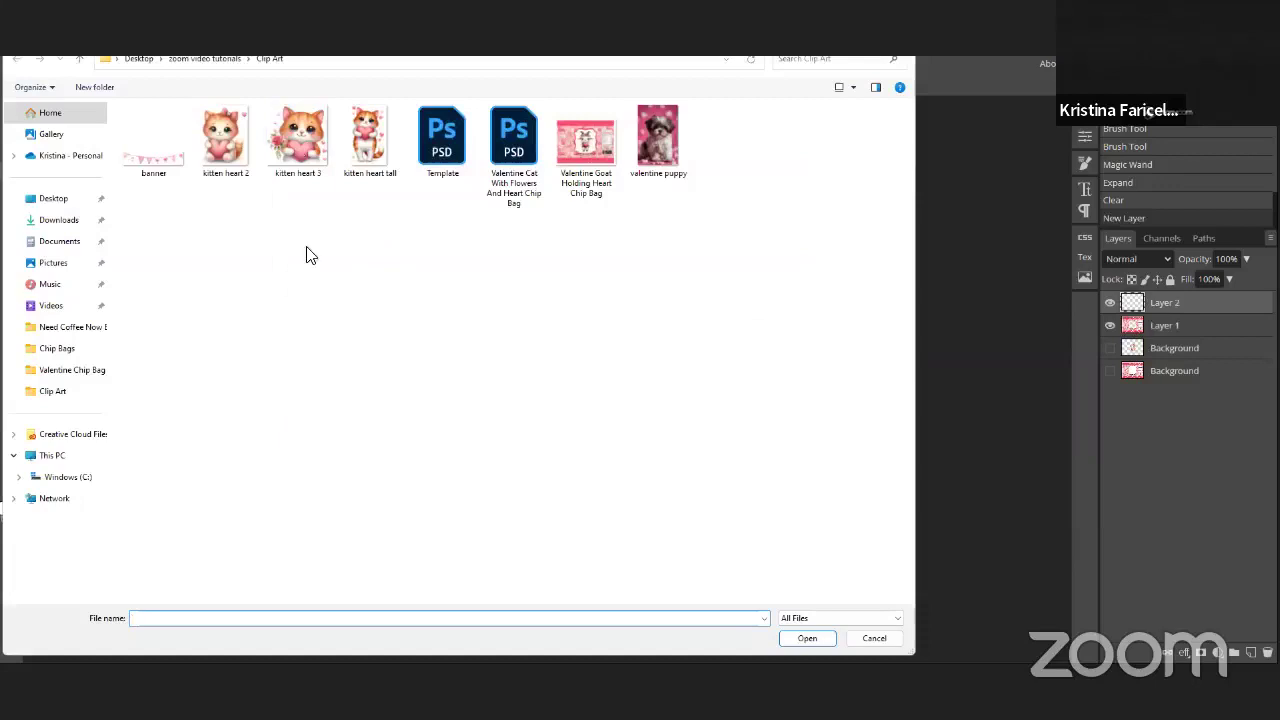
{"action": "left_click", "coordinate": [298, 138]}
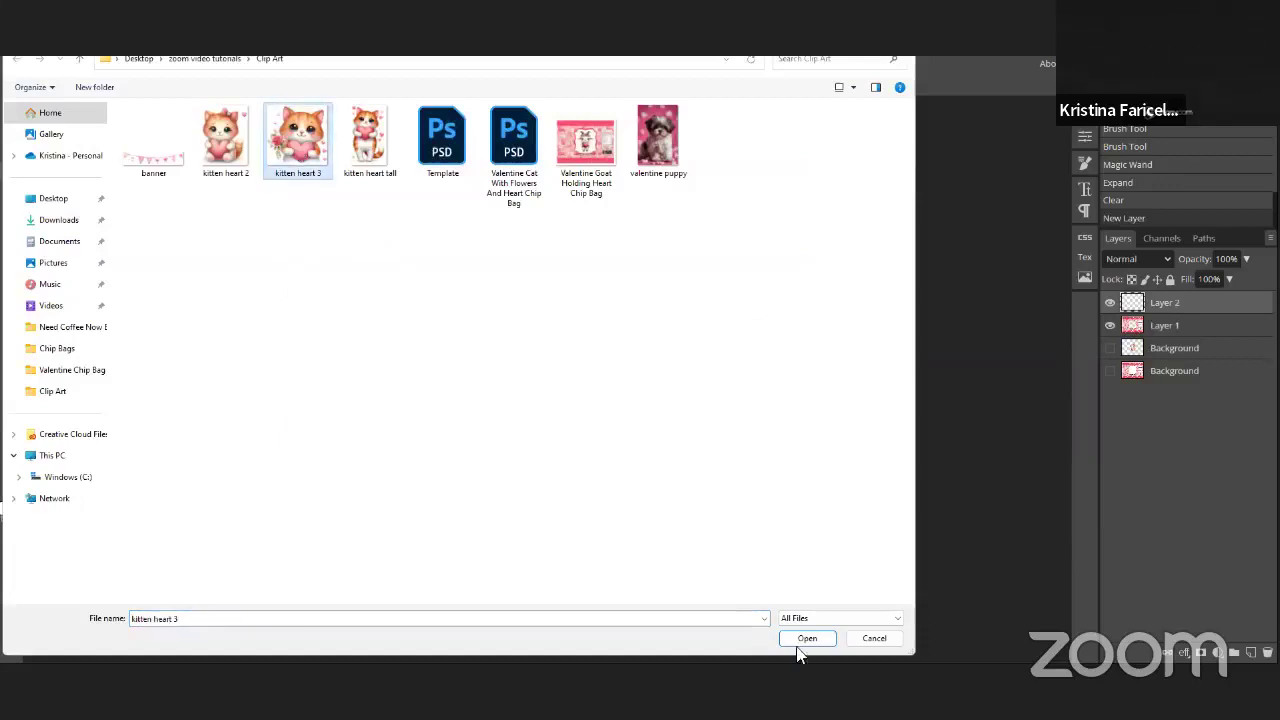
{"action": "key", "text": "Return"}
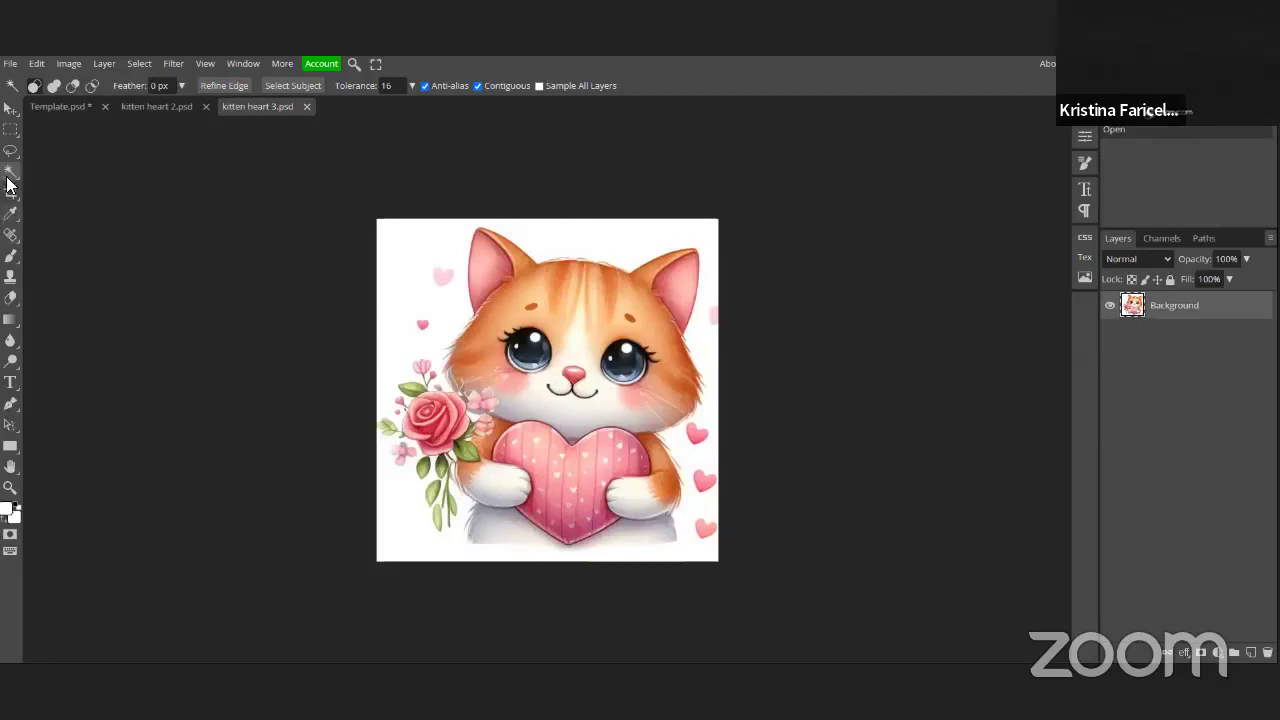
Step: Select the white background around the kitten with the Magic Wand, clear it, and deselect
{"action": "left_click", "coordinate": [553, 232]}
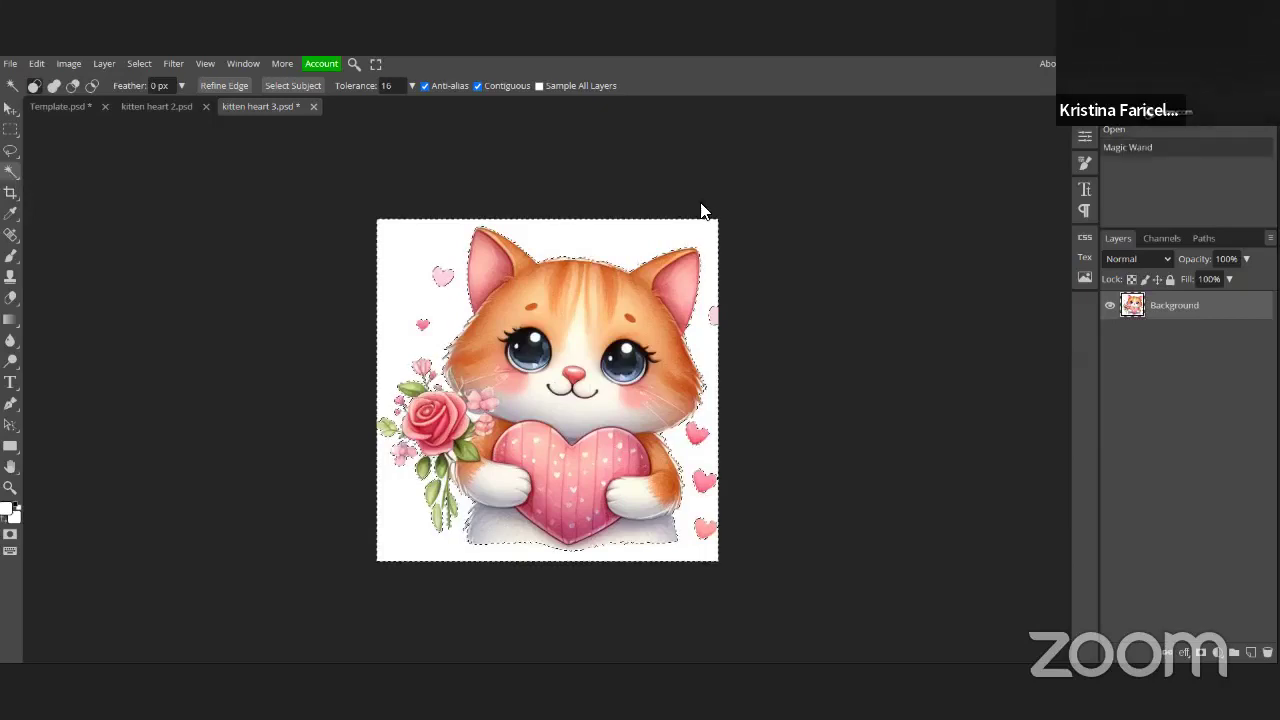
{"action": "left_click", "coordinate": [36, 64]}
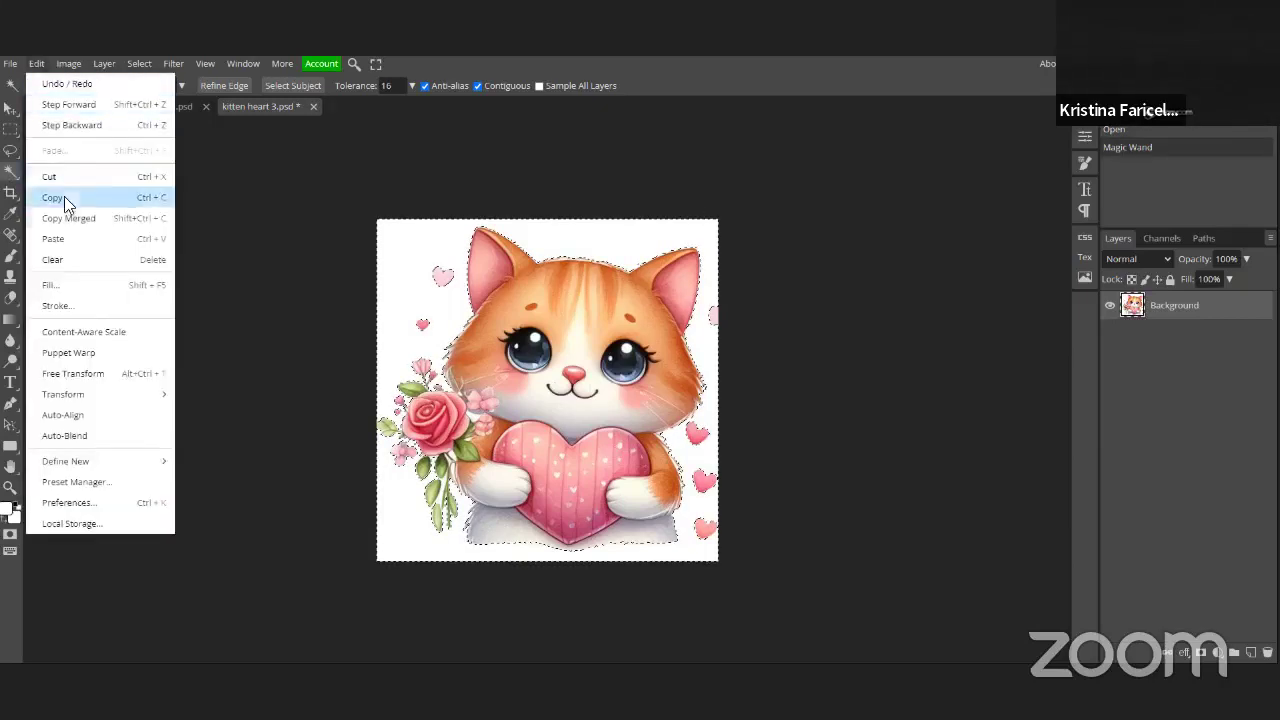
{"action": "left_click", "coordinate": [62, 260]}
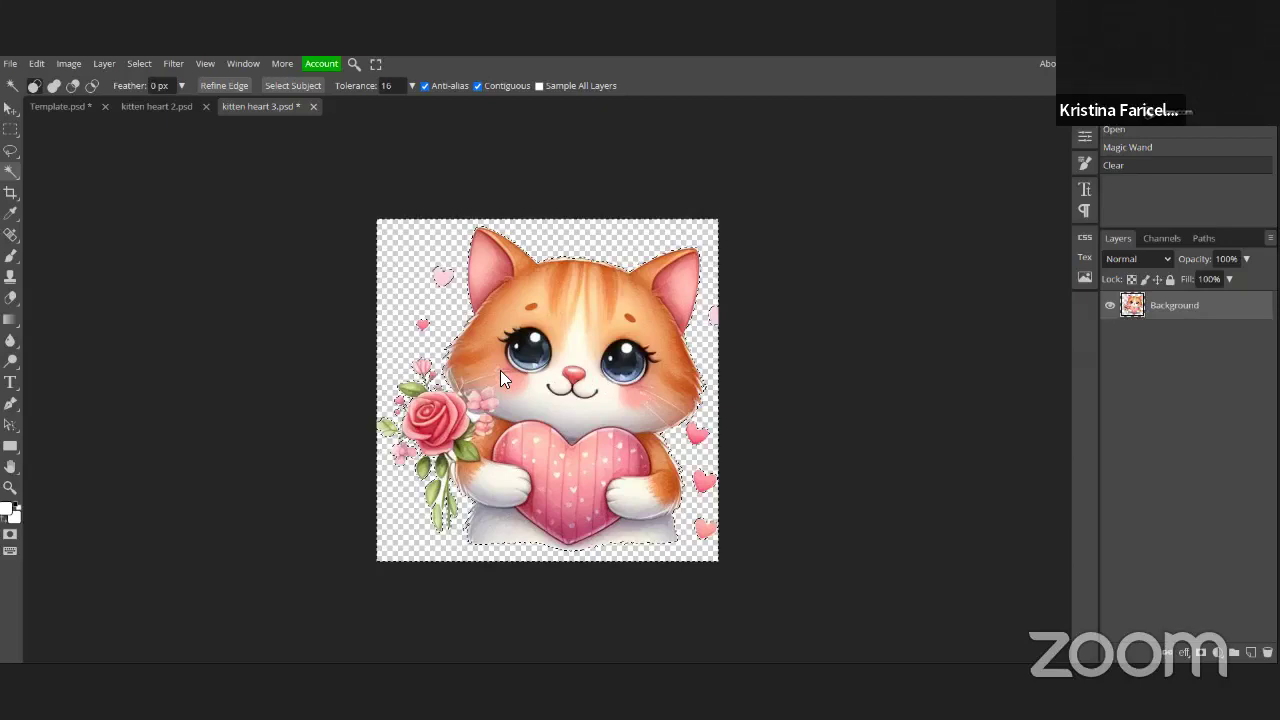
{"action": "key", "text": "ctrl+d"}
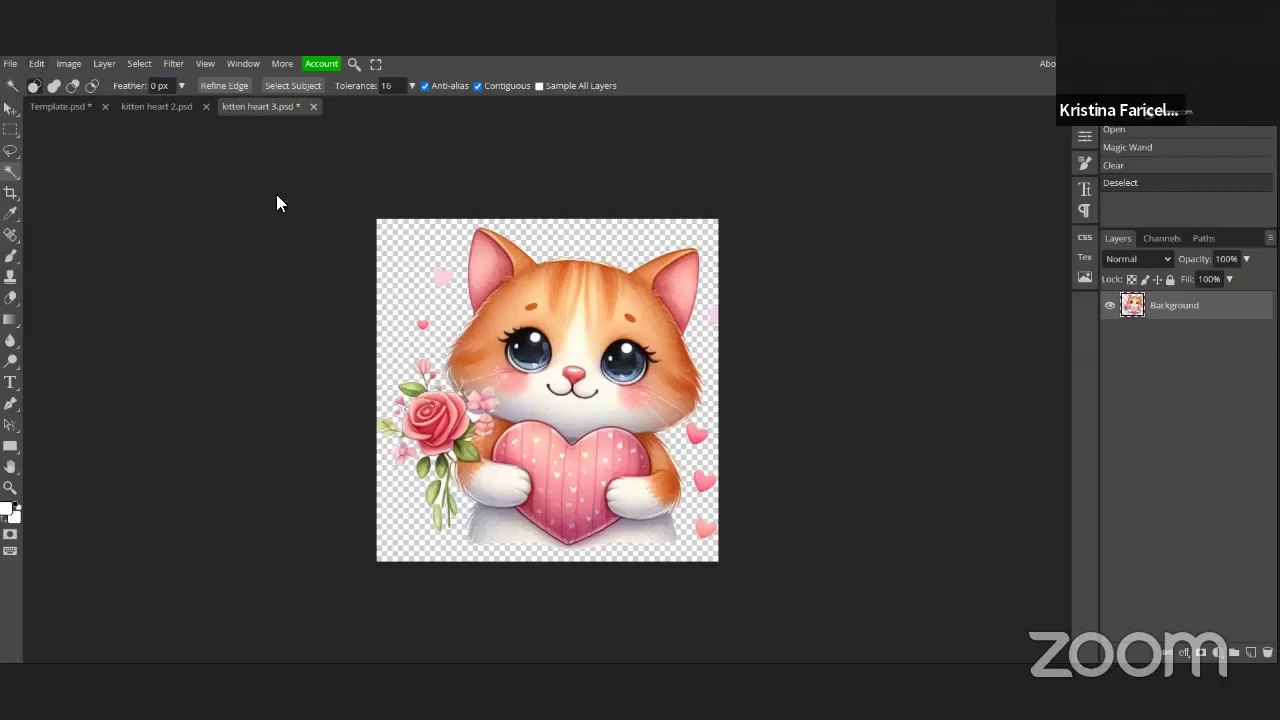
Step: Copy the cut-out kitten and paste it into Template.psd as a new layer
{"action": "left_click", "coordinate": [36, 64]}
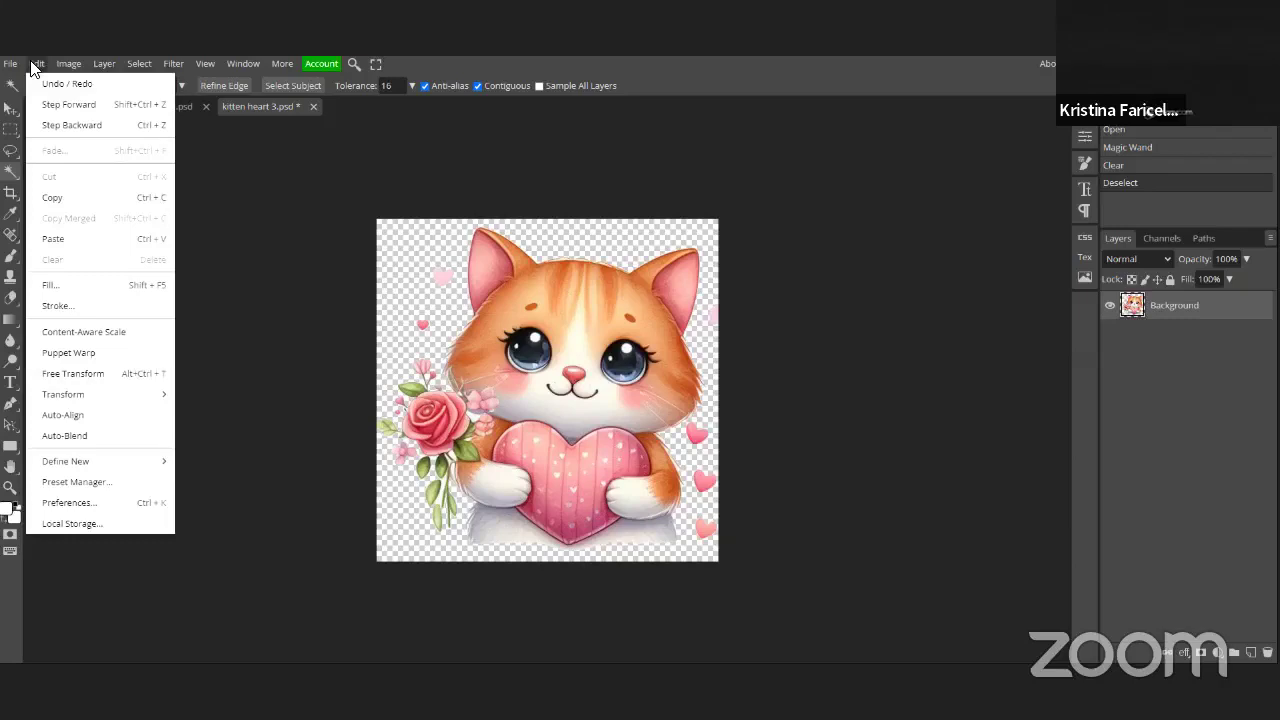
{"action": "left_click", "coordinate": [70, 194]}
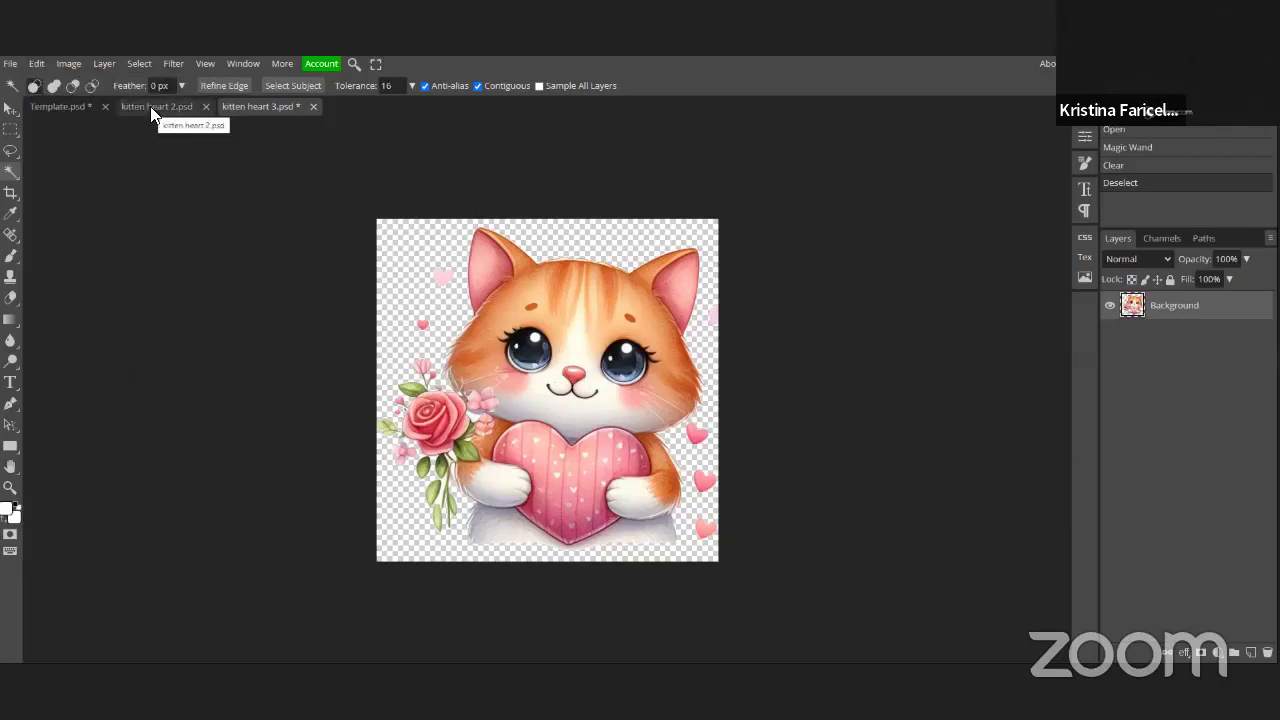
{"action": "left_click", "coordinate": [86, 106]}
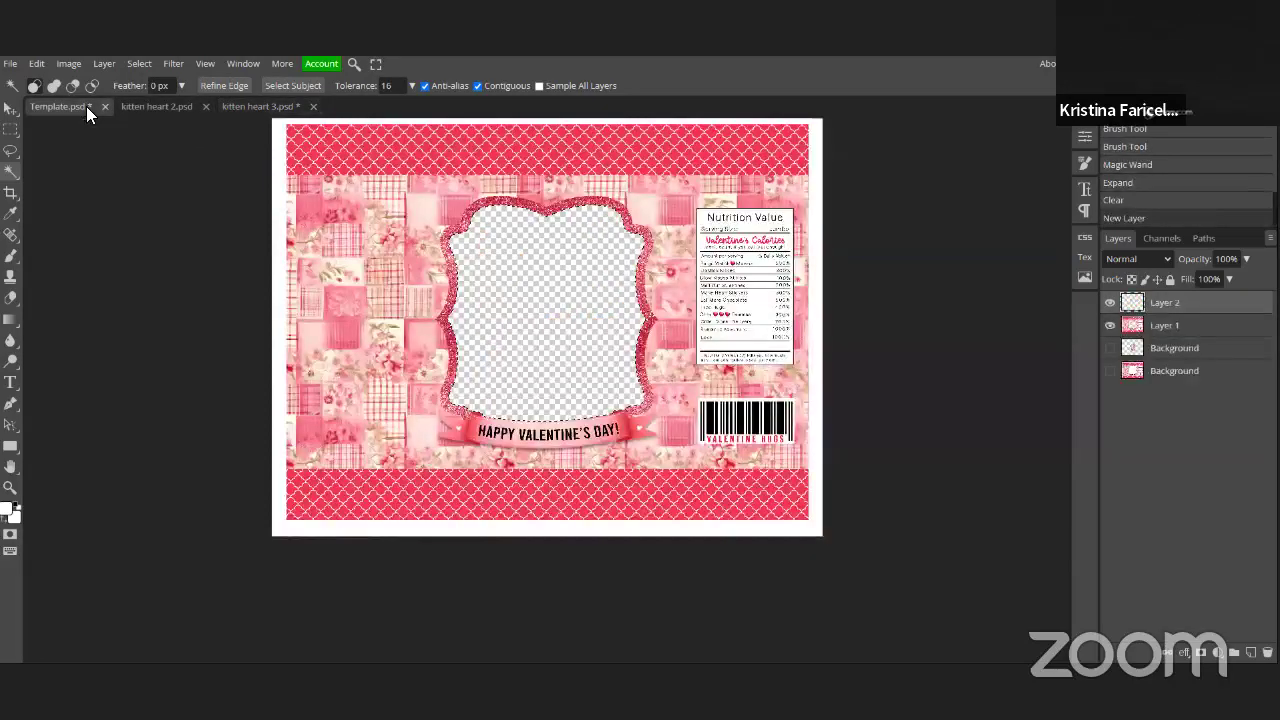
{"action": "left_click", "coordinate": [35, 64]}
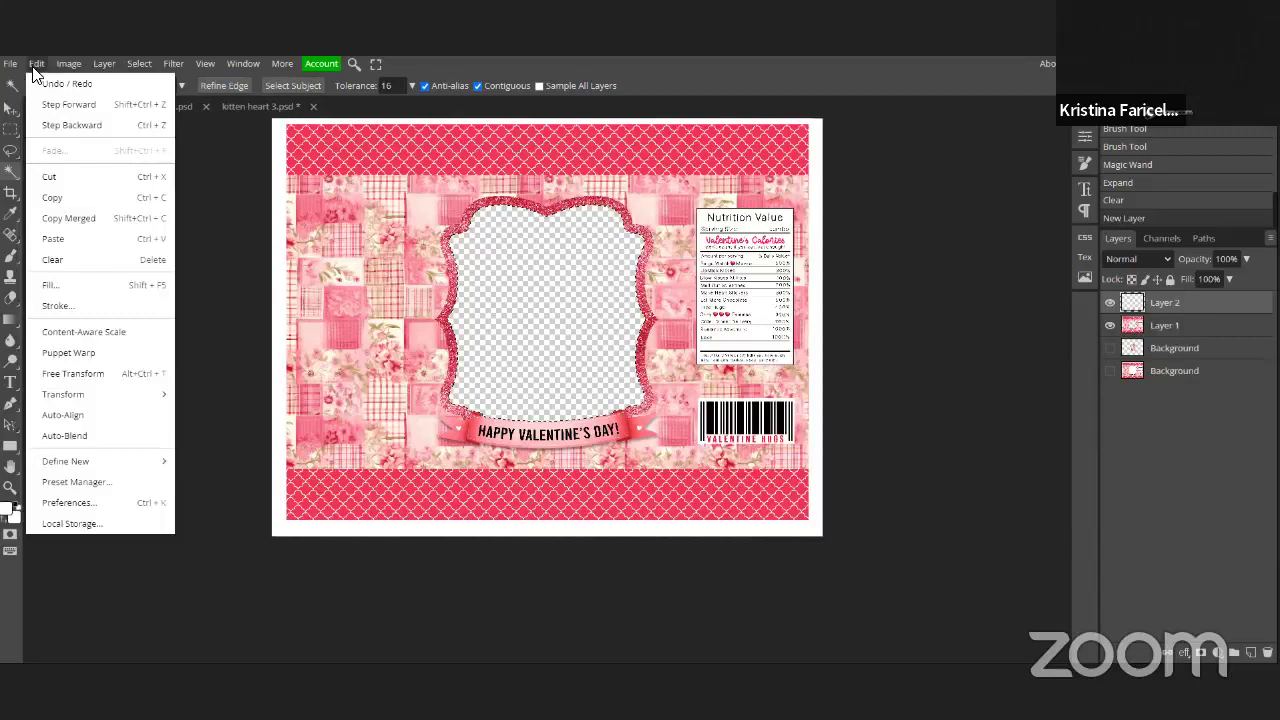
{"action": "left_click", "coordinate": [60, 240]}
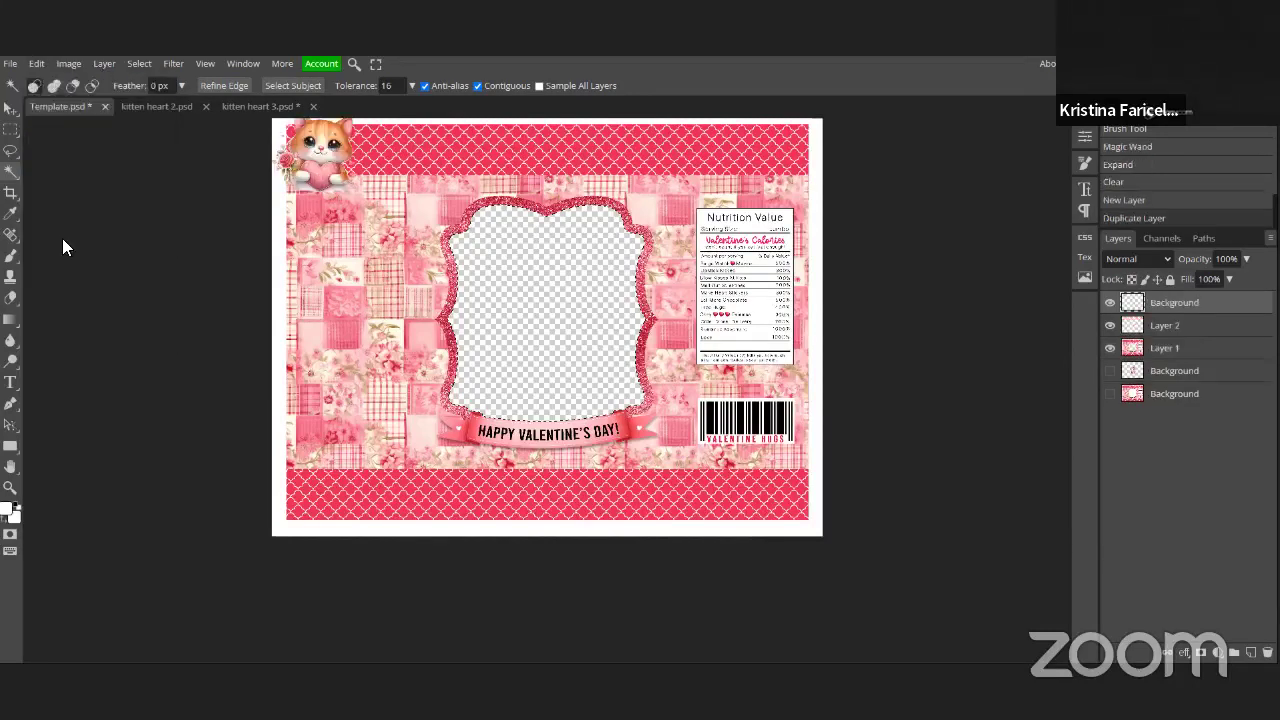
{"action": "left_click", "coordinate": [320, 142]}
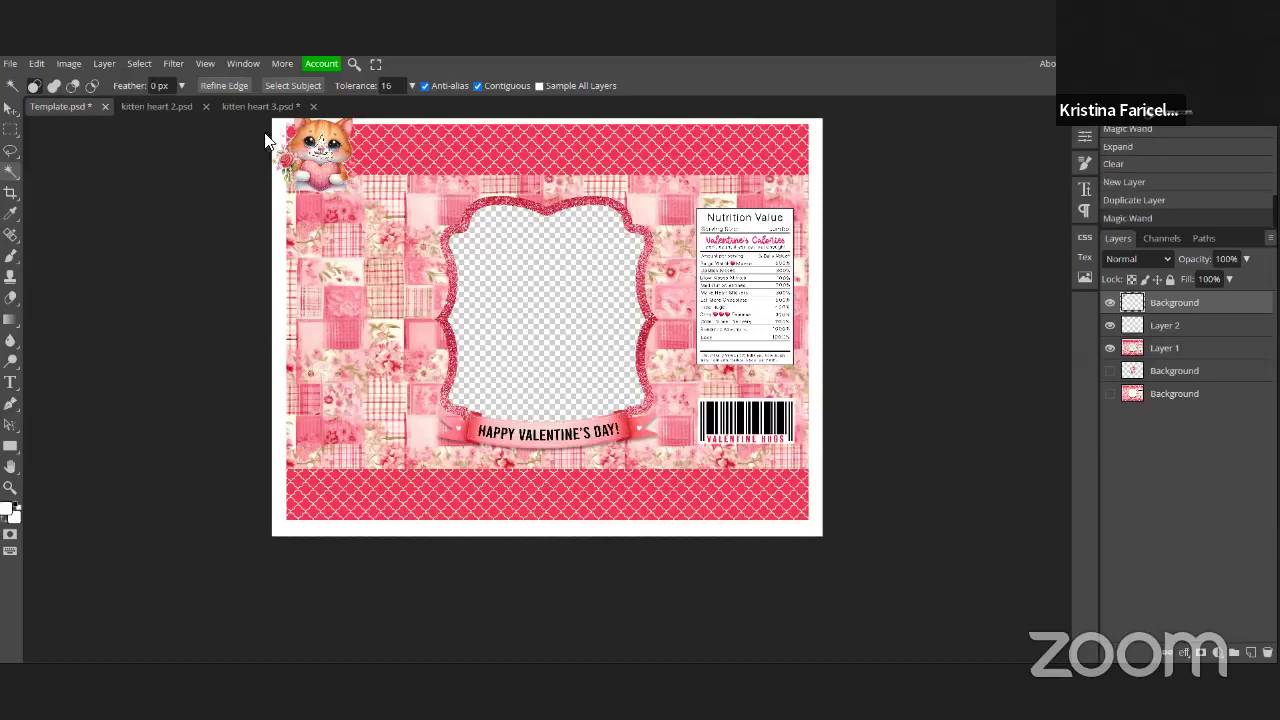
{"action": "left_click", "coordinate": [42, 62]}
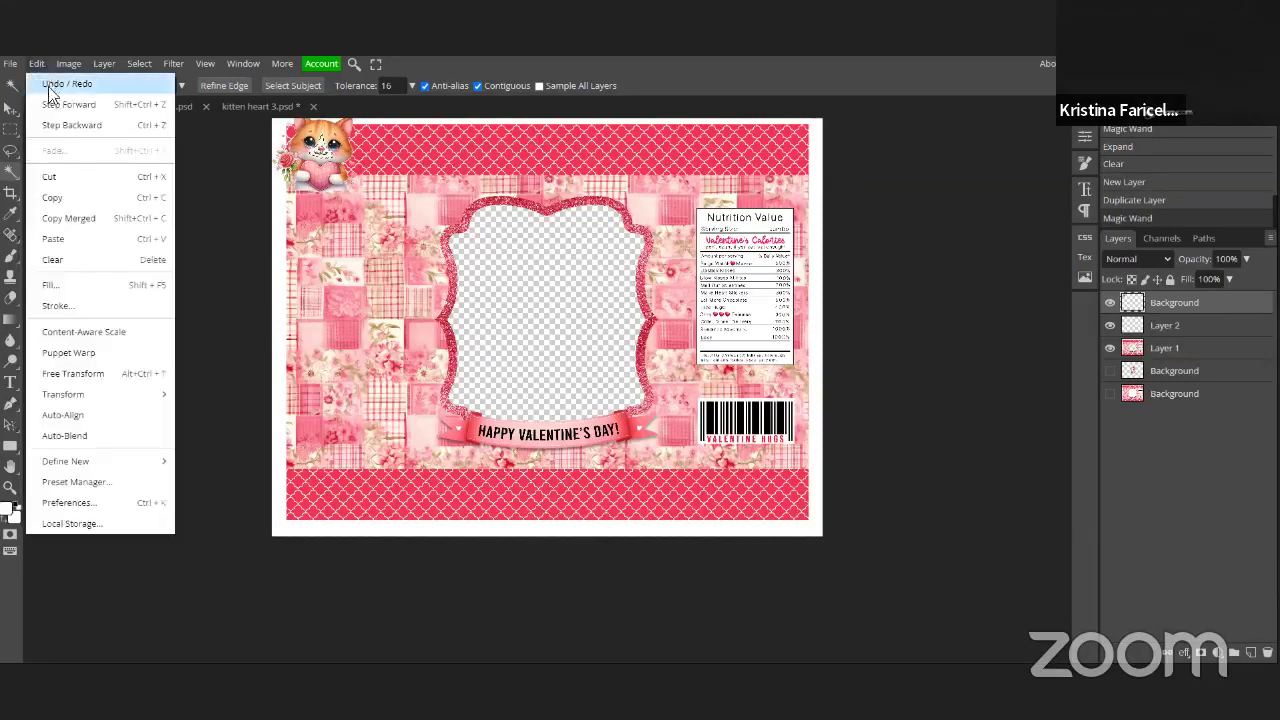
{"action": "left_click", "coordinate": [46, 84]}
Step: Move the pasted kitten into the transparent area of the frame with the Move tool
{"action": "left_click", "coordinate": [13, 118]}
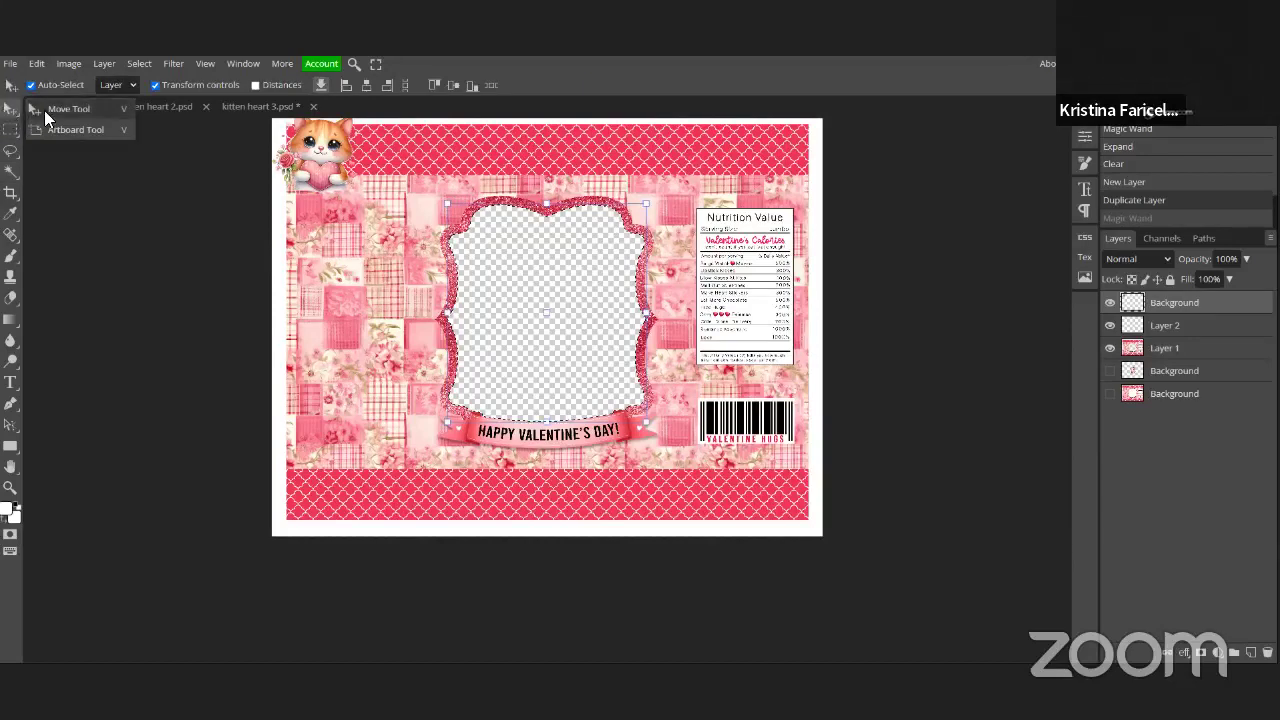
{"action": "left_click", "coordinate": [46, 109]}
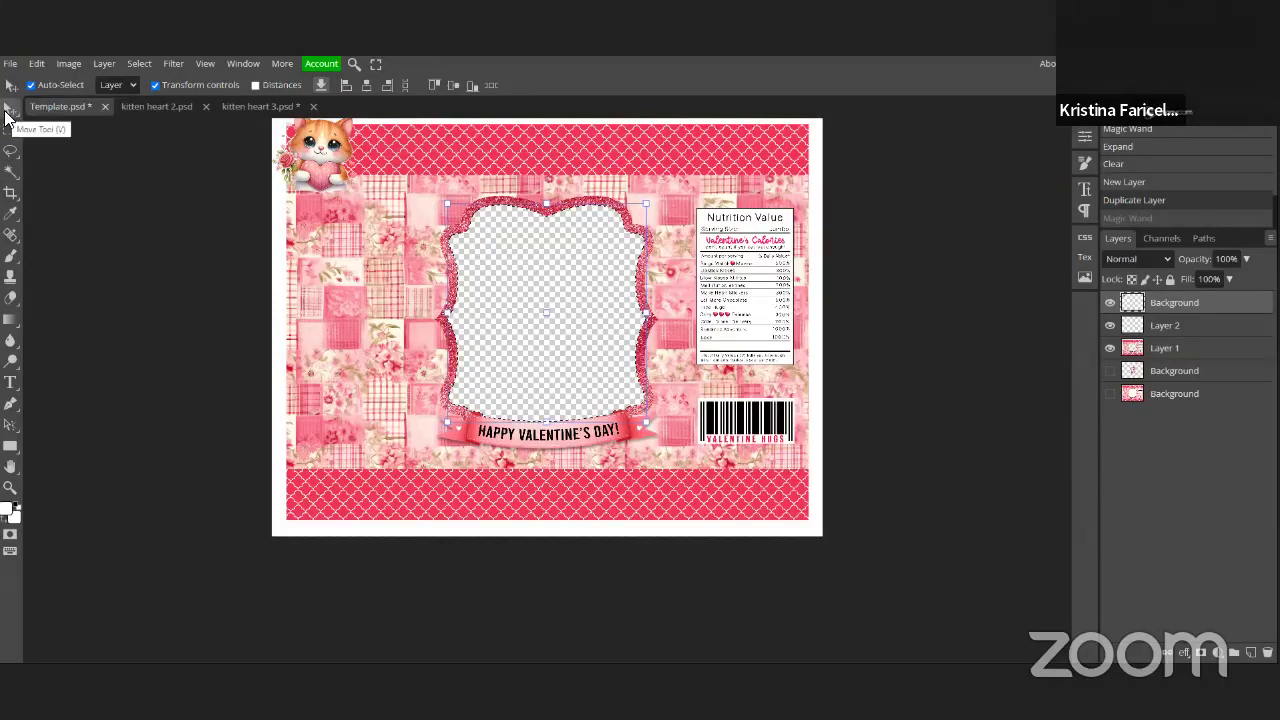
{"action": "left_click", "coordinate": [7, 117]}
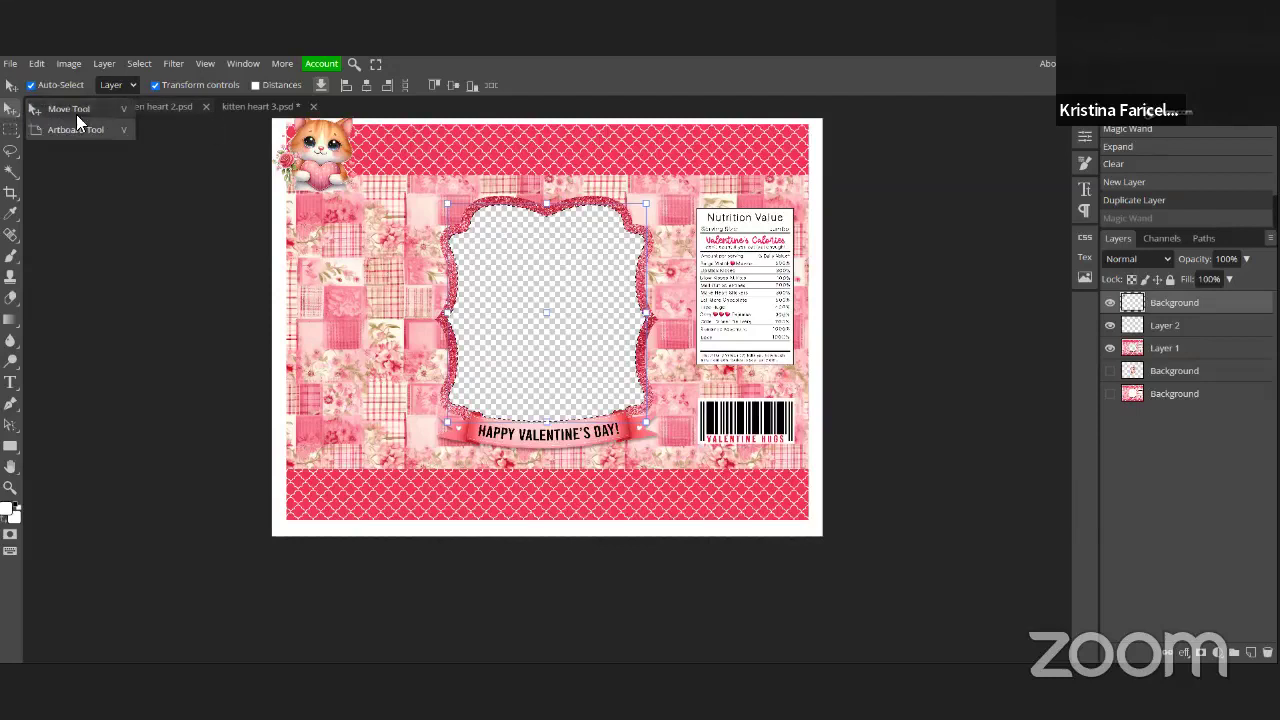
{"action": "left_click", "coordinate": [75, 112]}
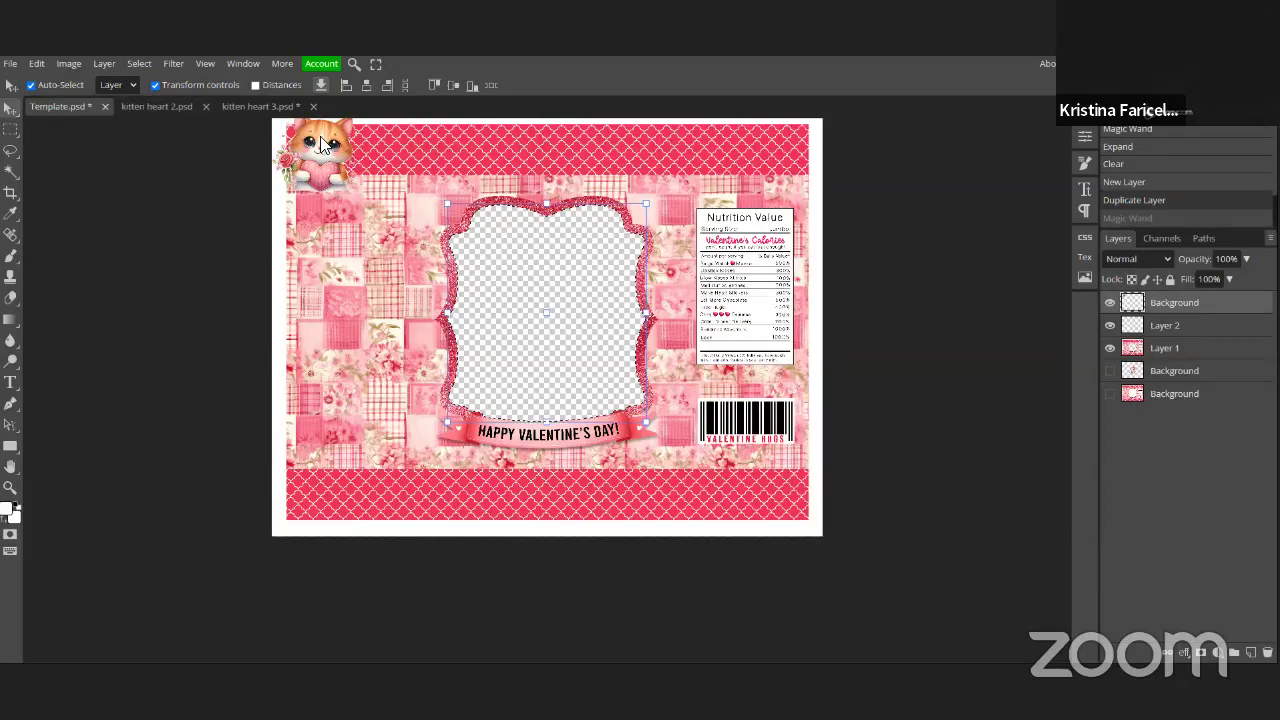
{"action": "left_click_drag", "start_coordinate": [322, 145], "coordinate": [540, 280]}
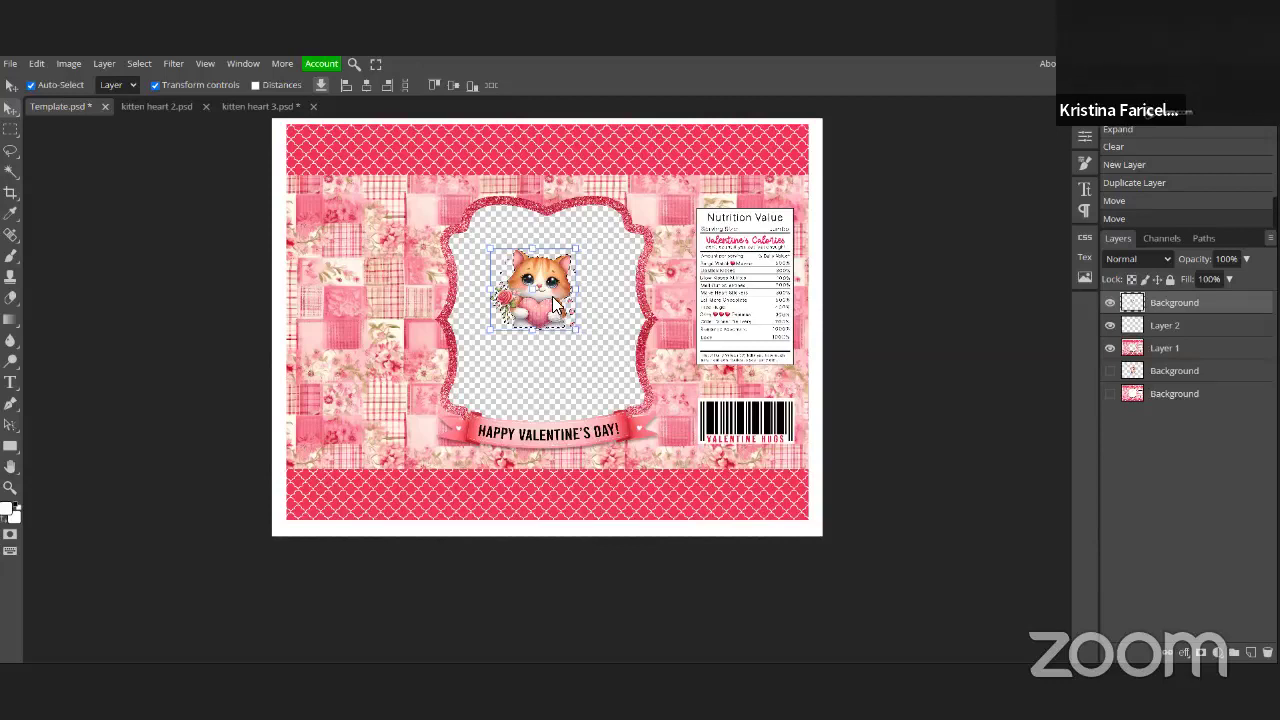
Step: Enlarge the kitten proportionally to about 236% and center it inside the frame
{"action": "left_click", "coordinate": [37, 64]}
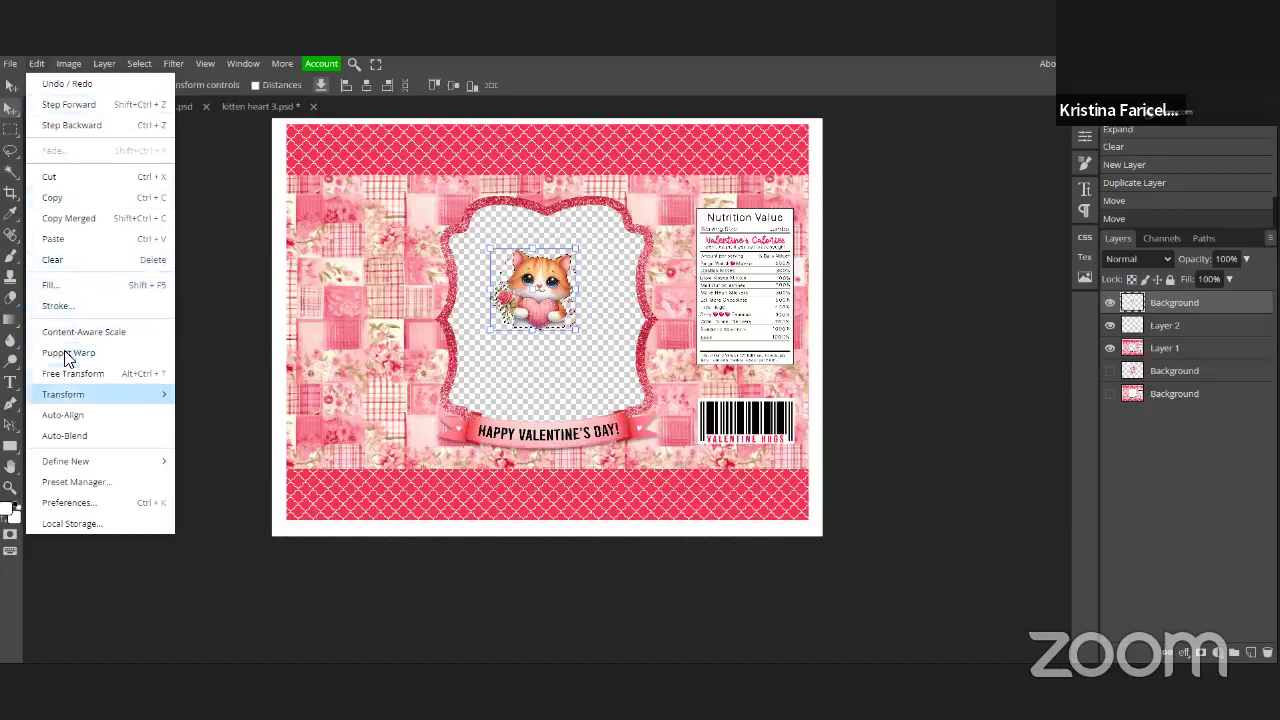
{"action": "mouse_move", "coordinate": [68, 394]}
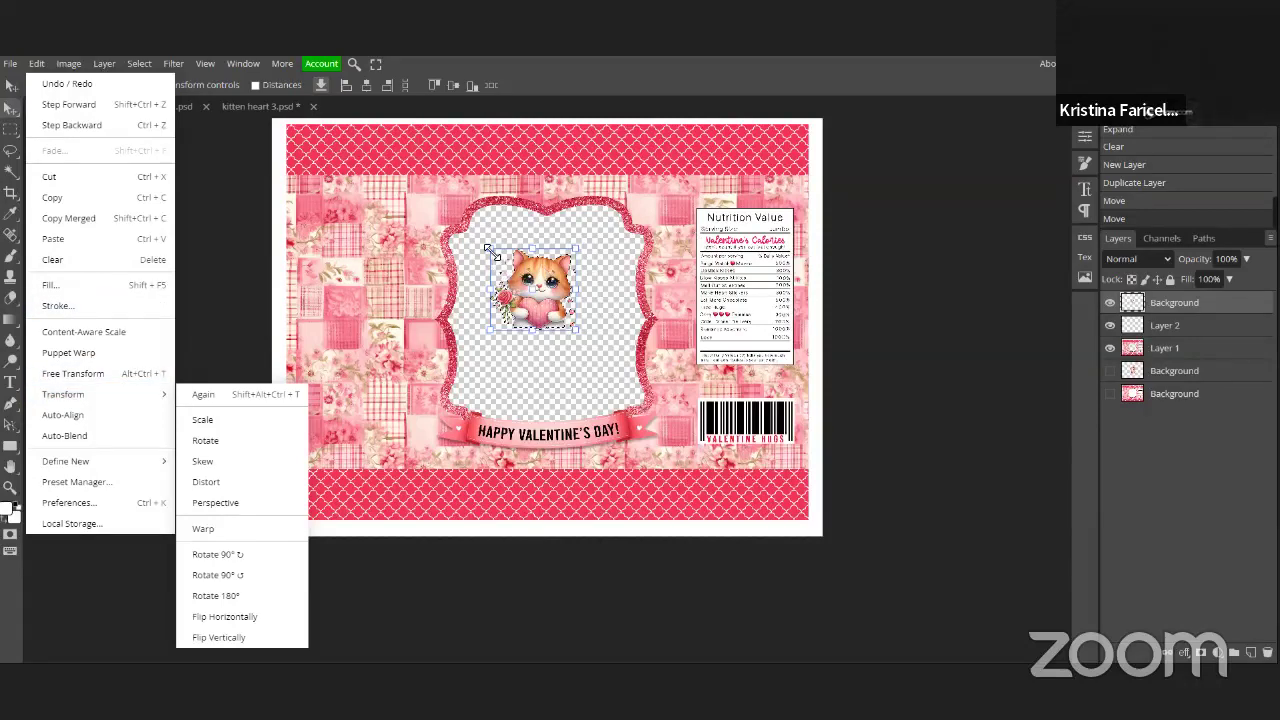
{"action": "left_click", "coordinate": [541, 283]}
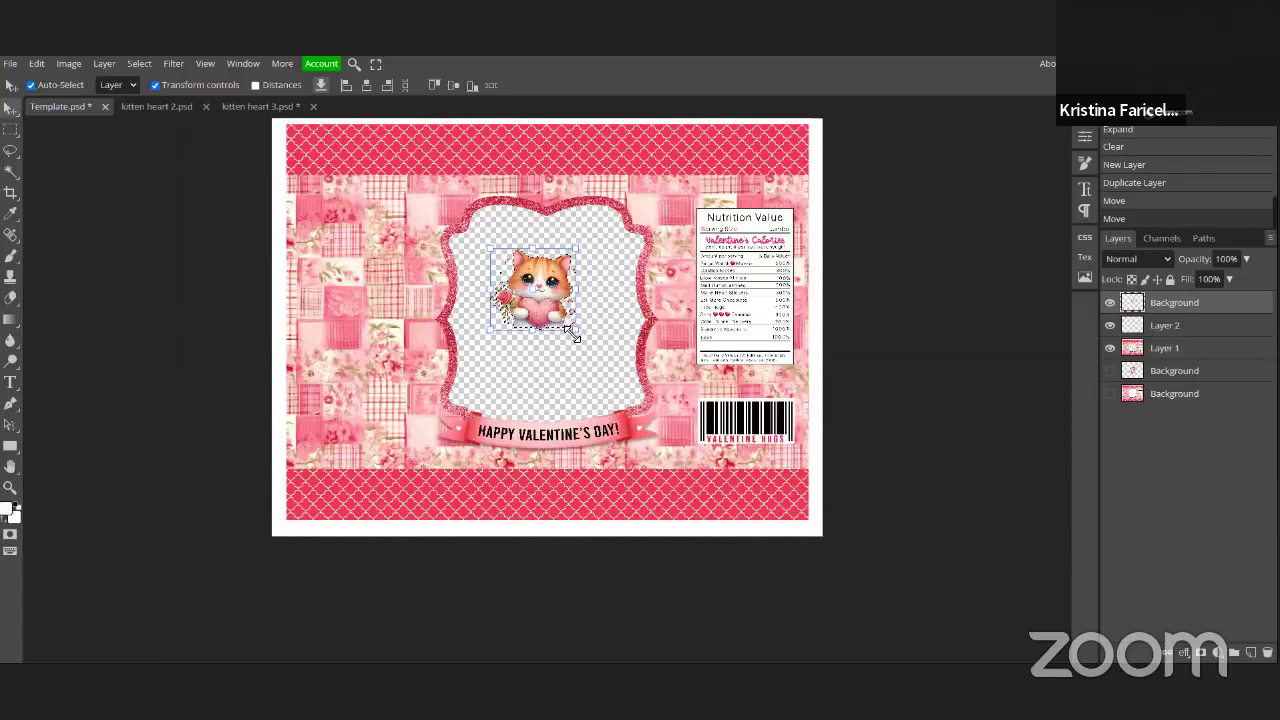
{"action": "left_click_drag", "start_coordinate": [584, 348], "coordinate": [652, 422]}
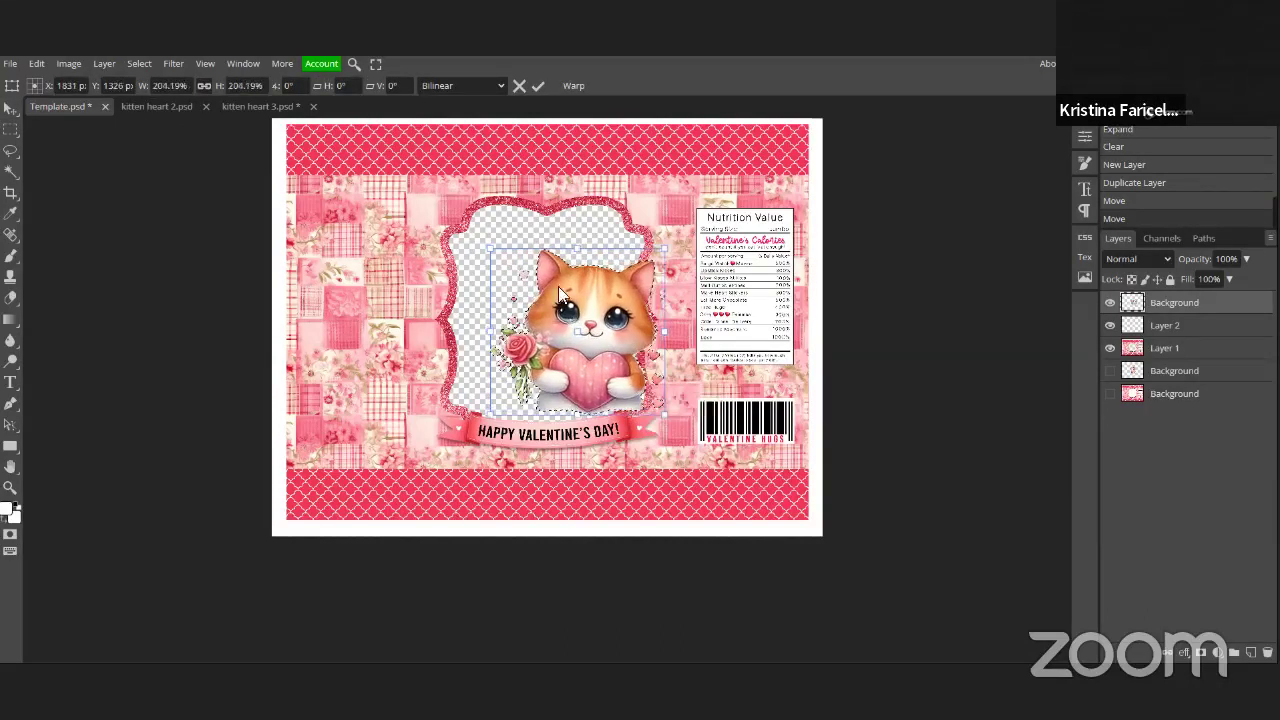
{"action": "left_click_drag", "start_coordinate": [495, 250], "coordinate": [450, 246]}
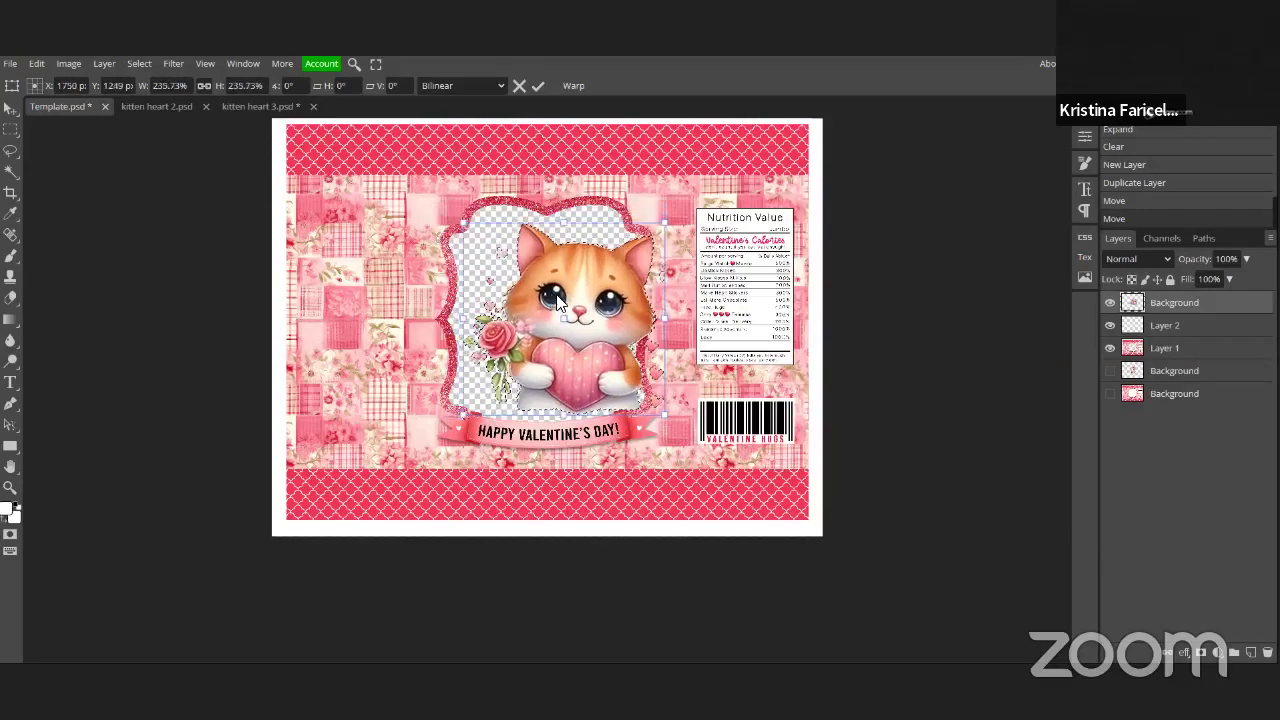
{"action": "left_click_drag", "start_coordinate": [559, 294], "coordinate": [545, 305]}
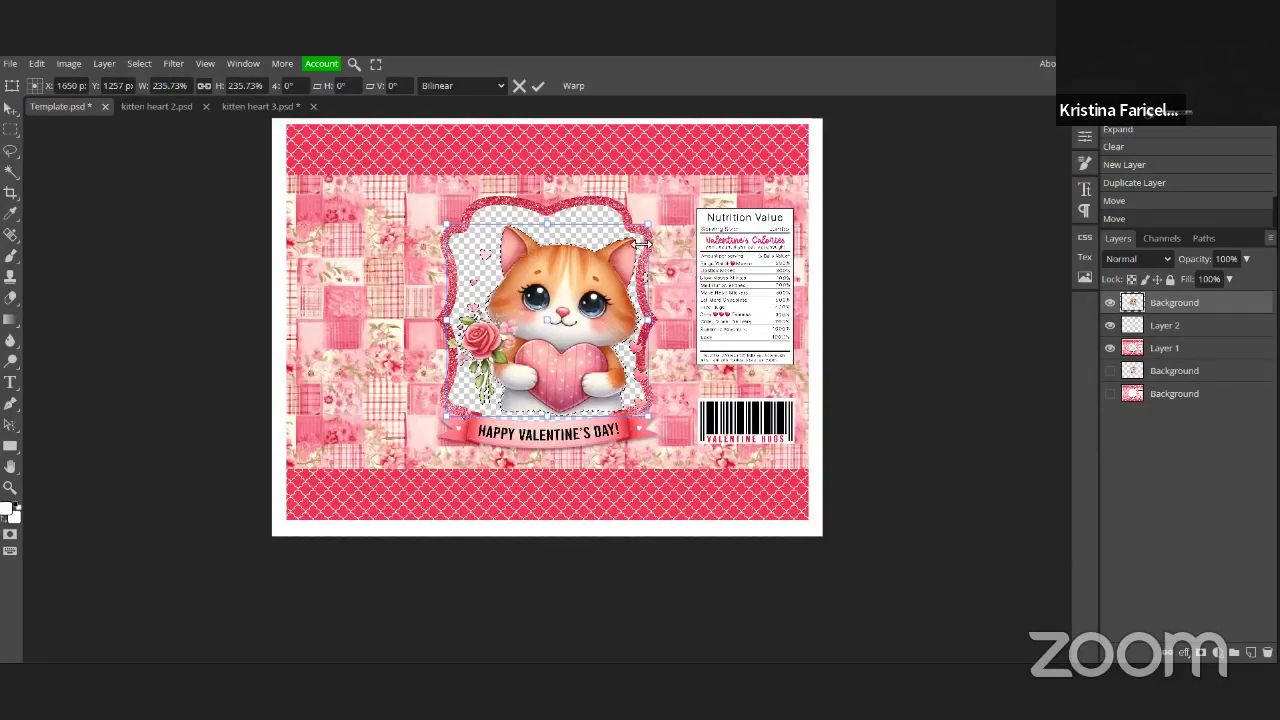
Step: Reduce the kitten to about 200%, seat it just above the Happy Valentine's Day ribbon, apply the transform, and deselect
{"action": "left_click", "coordinate": [37, 64]}
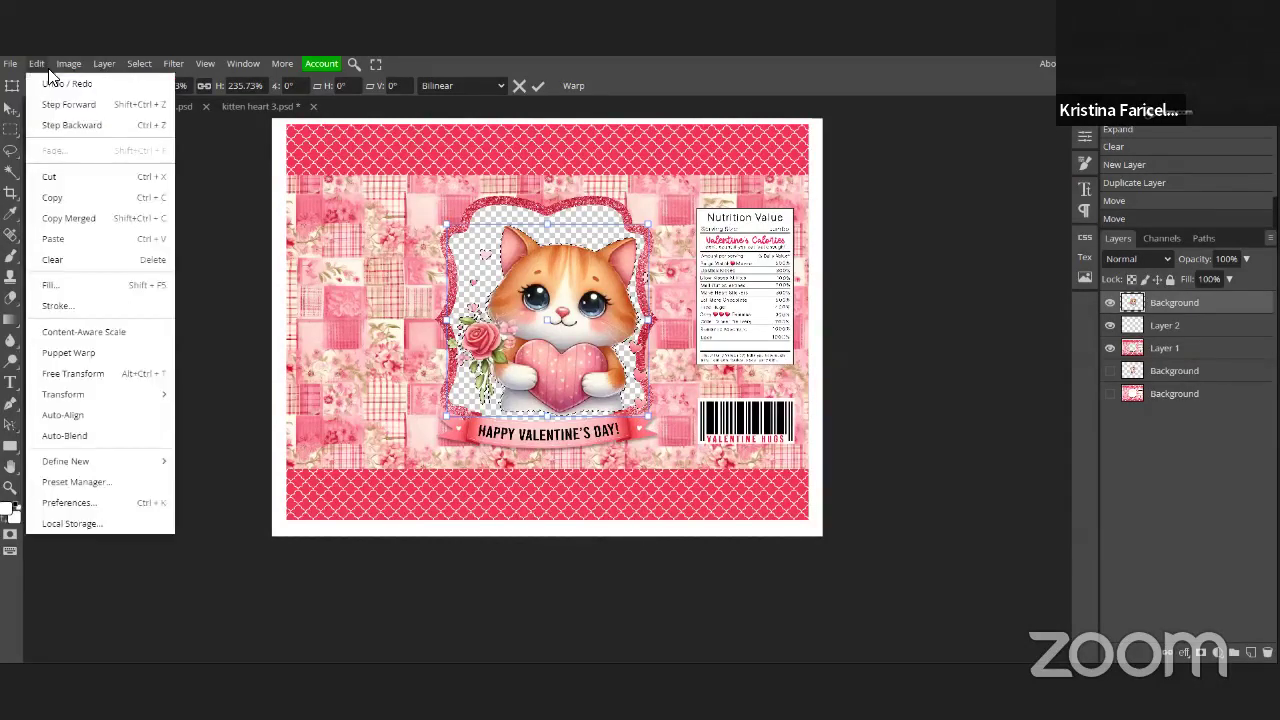
{"action": "mouse_move", "coordinate": [71, 390]}
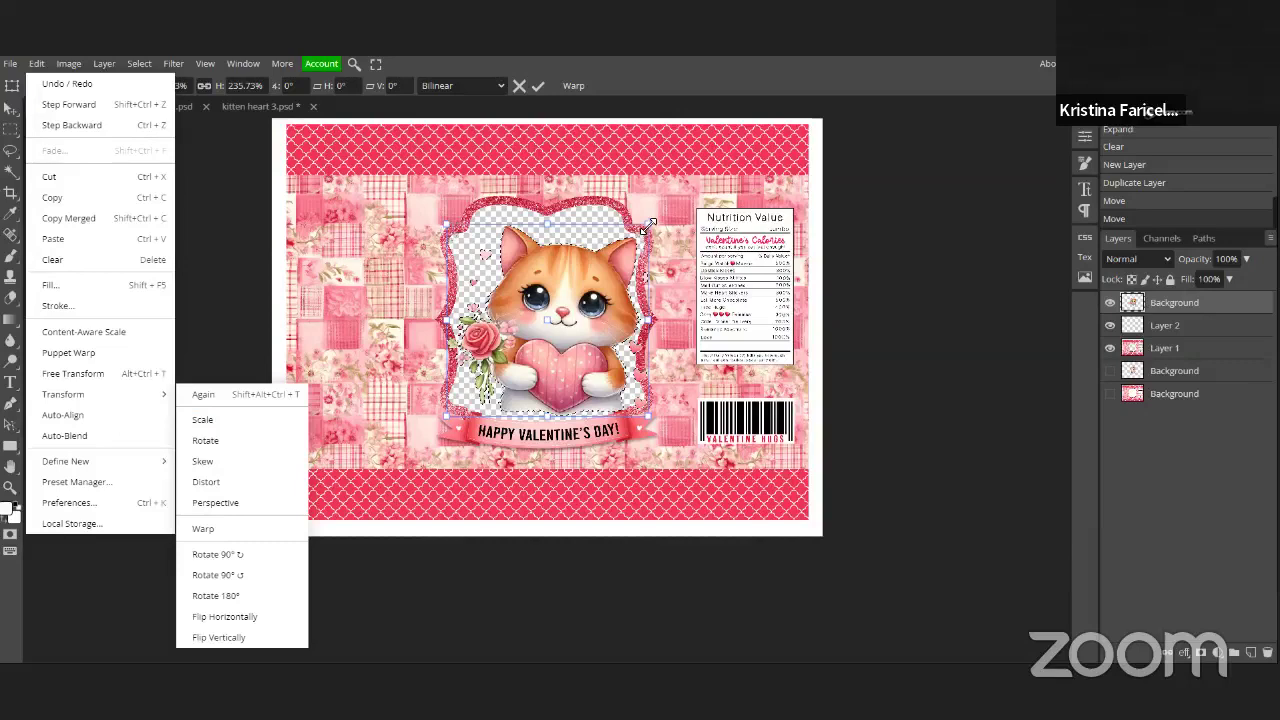
{"action": "left_click_drag", "start_coordinate": [648, 224], "coordinate": [628, 244]}
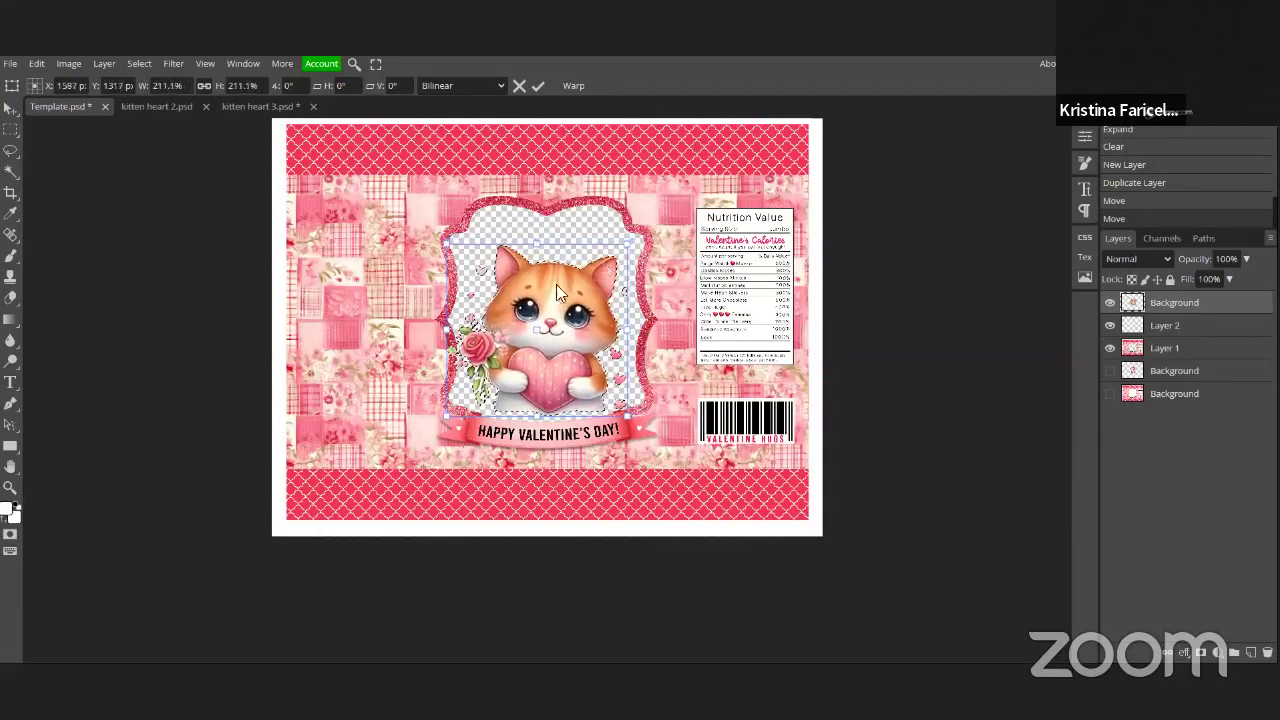
{"action": "left_click_drag", "start_coordinate": [544, 303], "coordinate": [541, 311]}
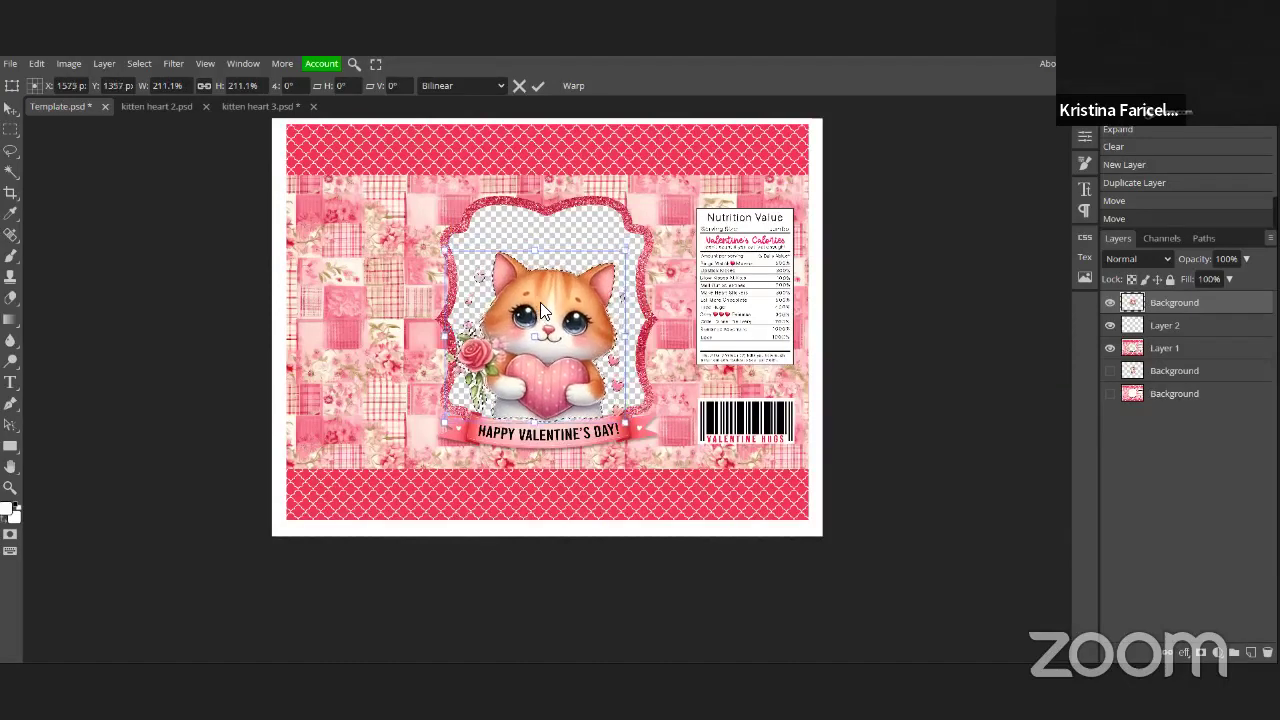
{"action": "left_click_drag", "start_coordinate": [468, 351], "coordinate": [468, 354]}
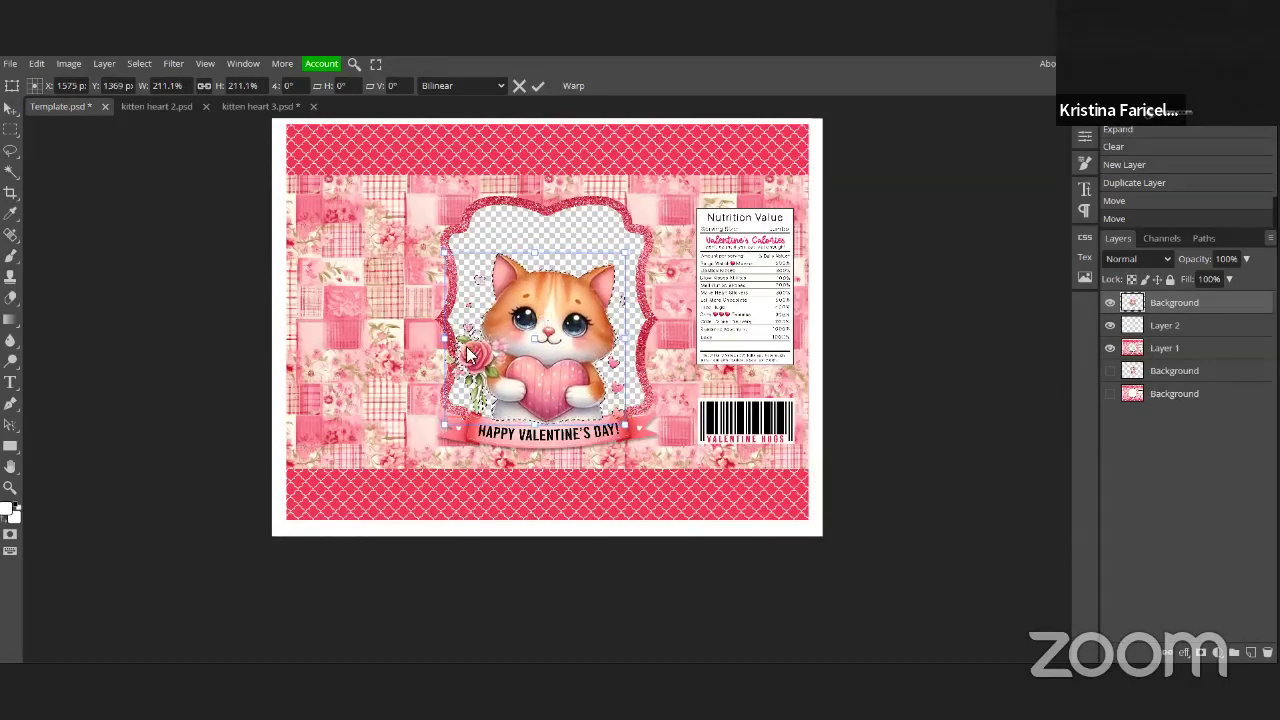
{"action": "left_click_drag", "start_coordinate": [443, 252], "coordinate": [458, 261]}
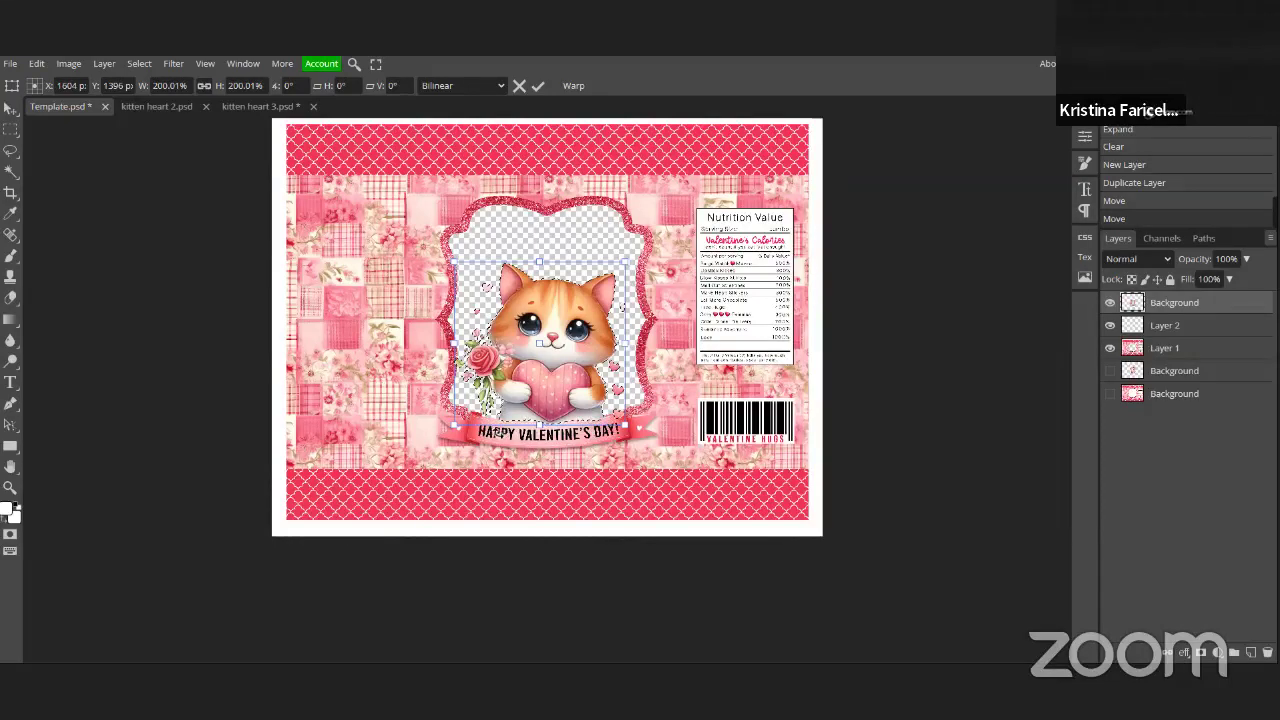
{"action": "left_click", "coordinate": [539, 86]}
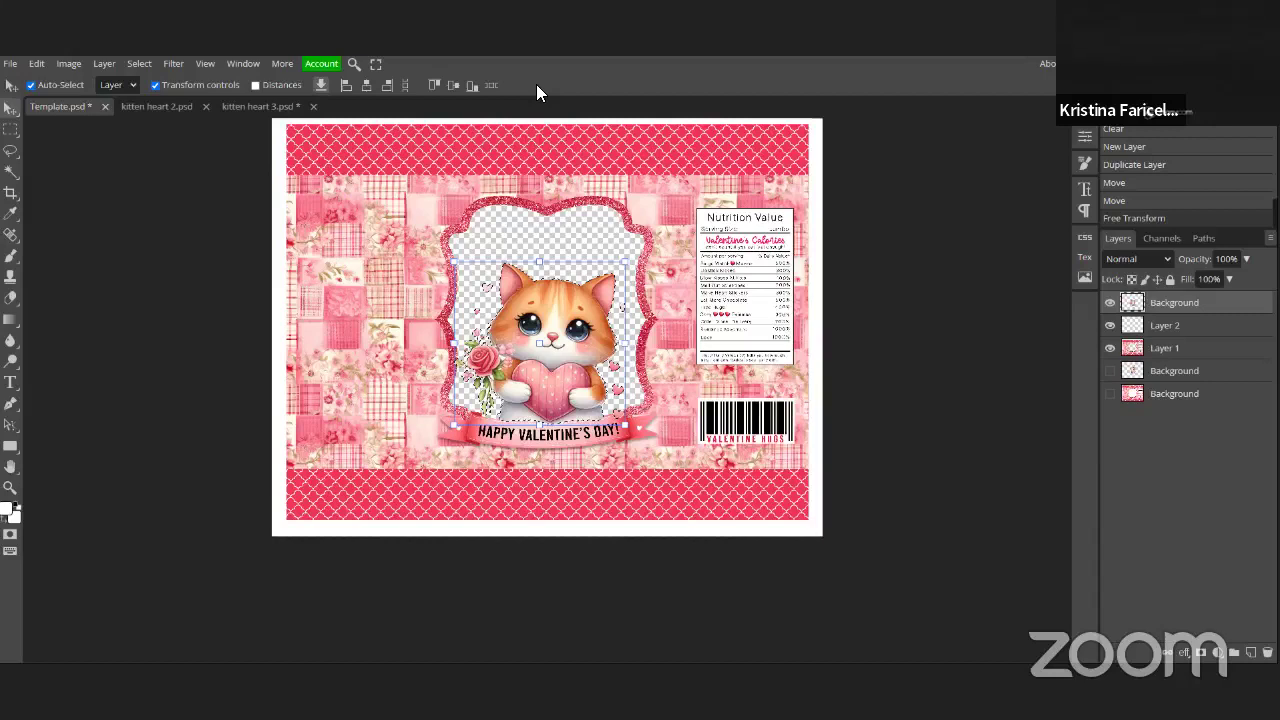
{"action": "key", "text": "ctrl+d"}
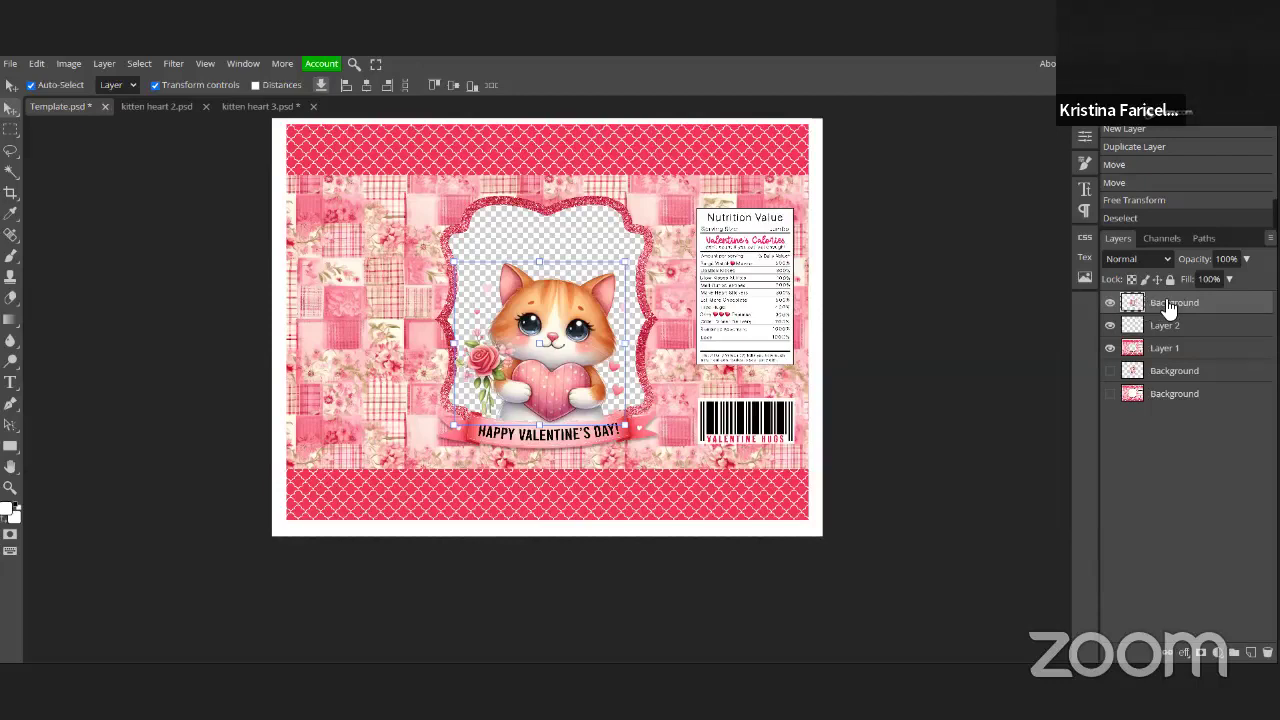
Step: Move the resized kitten's layer beneath Layer 1 so the frame overlaps it
{"action": "left_click_drag", "start_coordinate": [1168, 308], "coordinate": [1166, 364]}
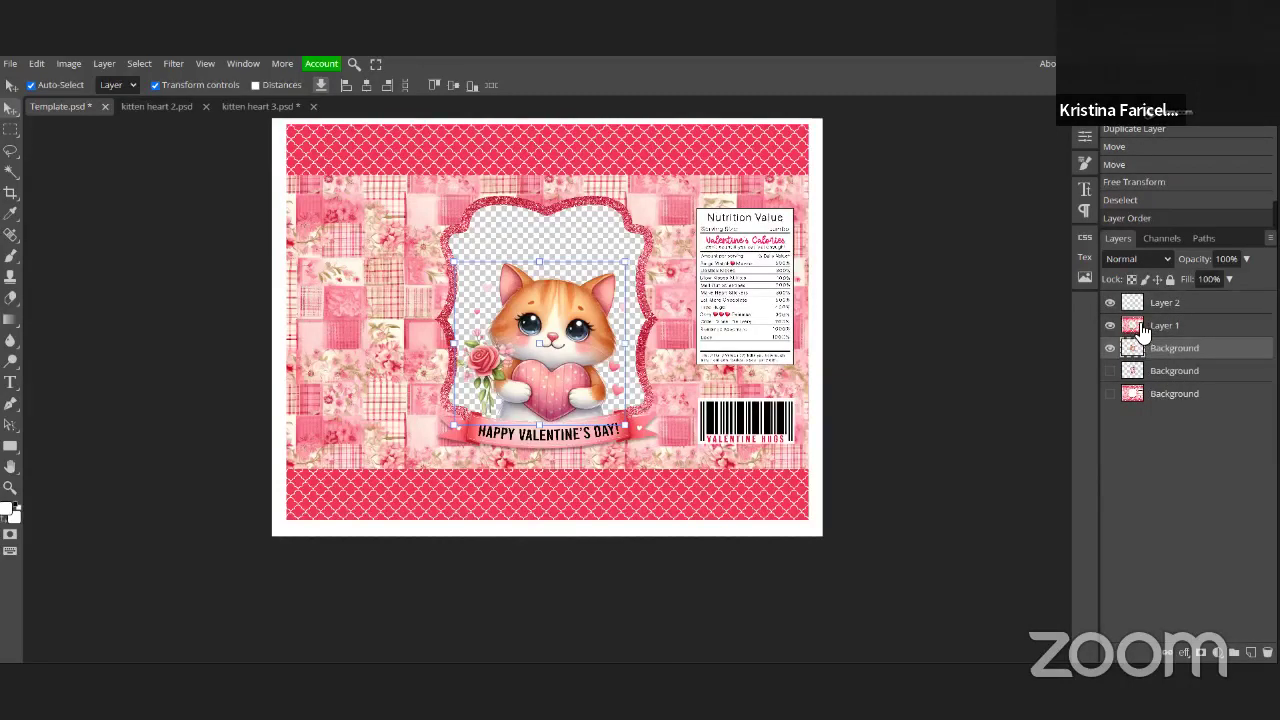
{"action": "left_click", "coordinate": [1224, 326]}
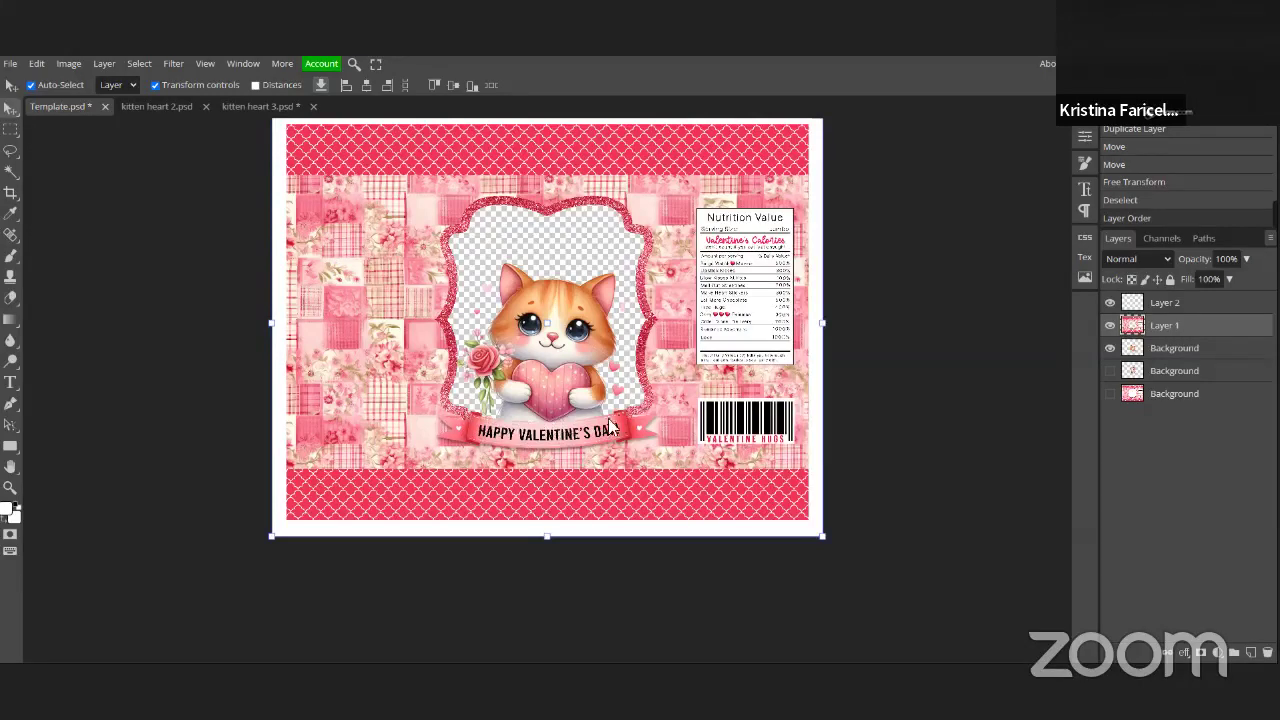
Step: Add a new empty layer and move it to the top of the layer stack
{"action": "left_click", "coordinate": [1180, 354]}
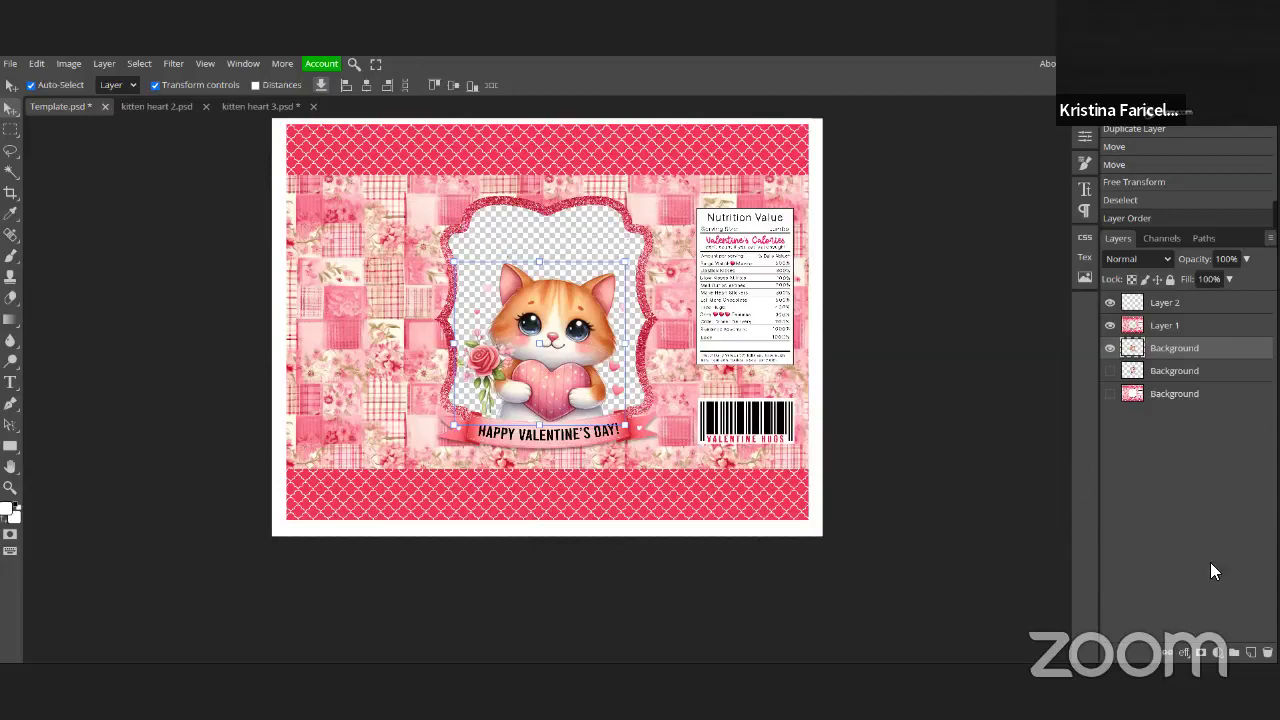
{"action": "left_click", "coordinate": [1251, 652]}
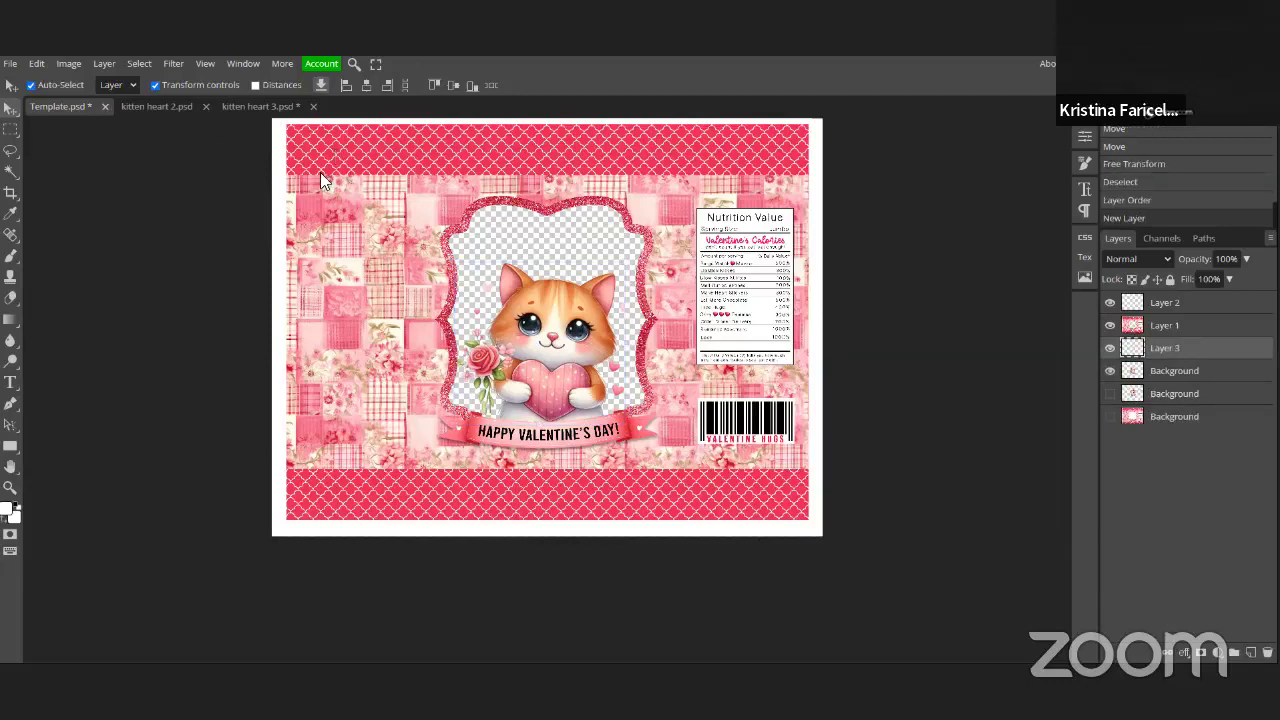
{"action": "left_click_drag", "start_coordinate": [1180, 352], "coordinate": [1179, 305]}
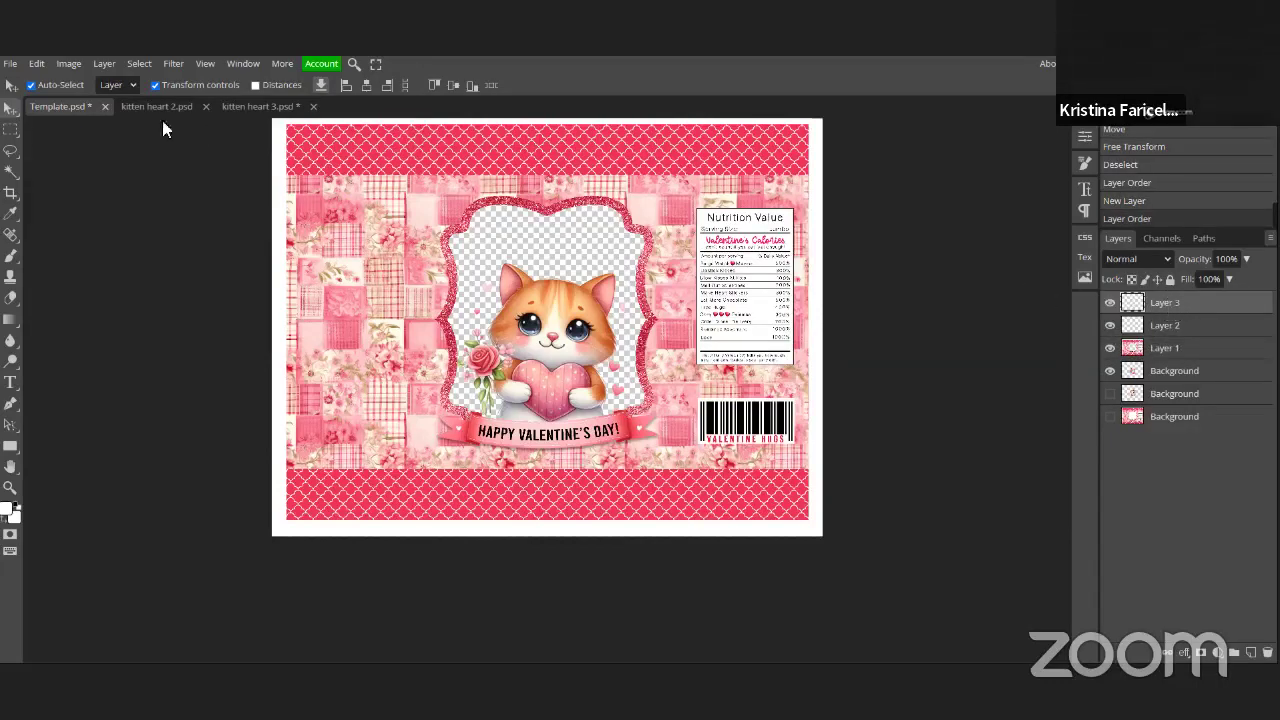
Step: Open the banner image from the Clip Art folder
{"action": "left_click", "coordinate": [10, 64]}
{"action": "left_click", "coordinate": [21, 103]}
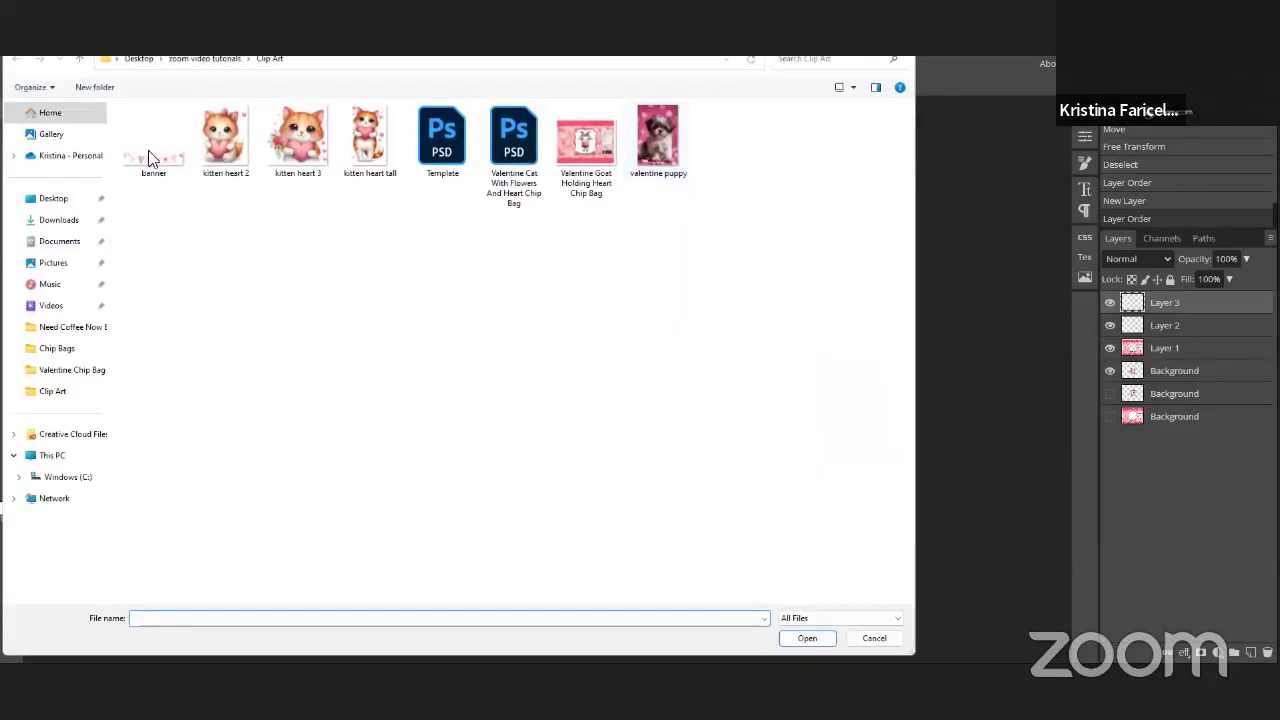
{"action": "left_click", "coordinate": [150, 150]}
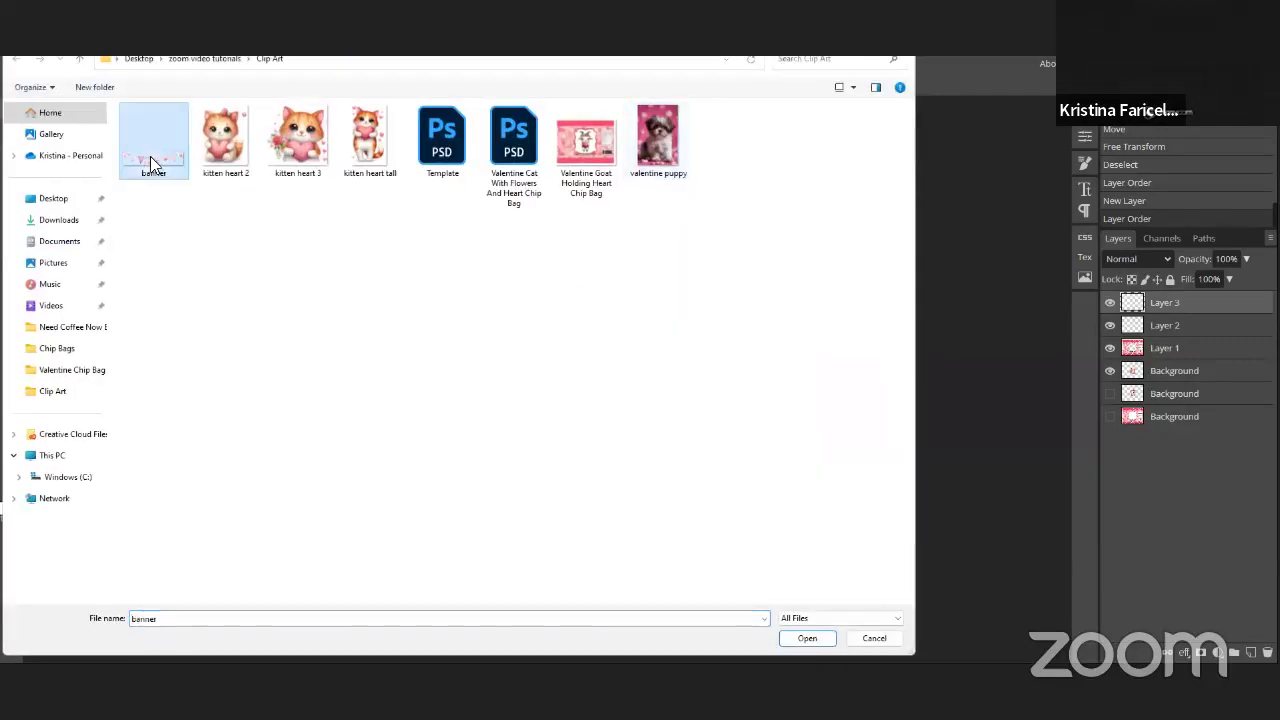
{"action": "left_click", "coordinate": [808, 638]}
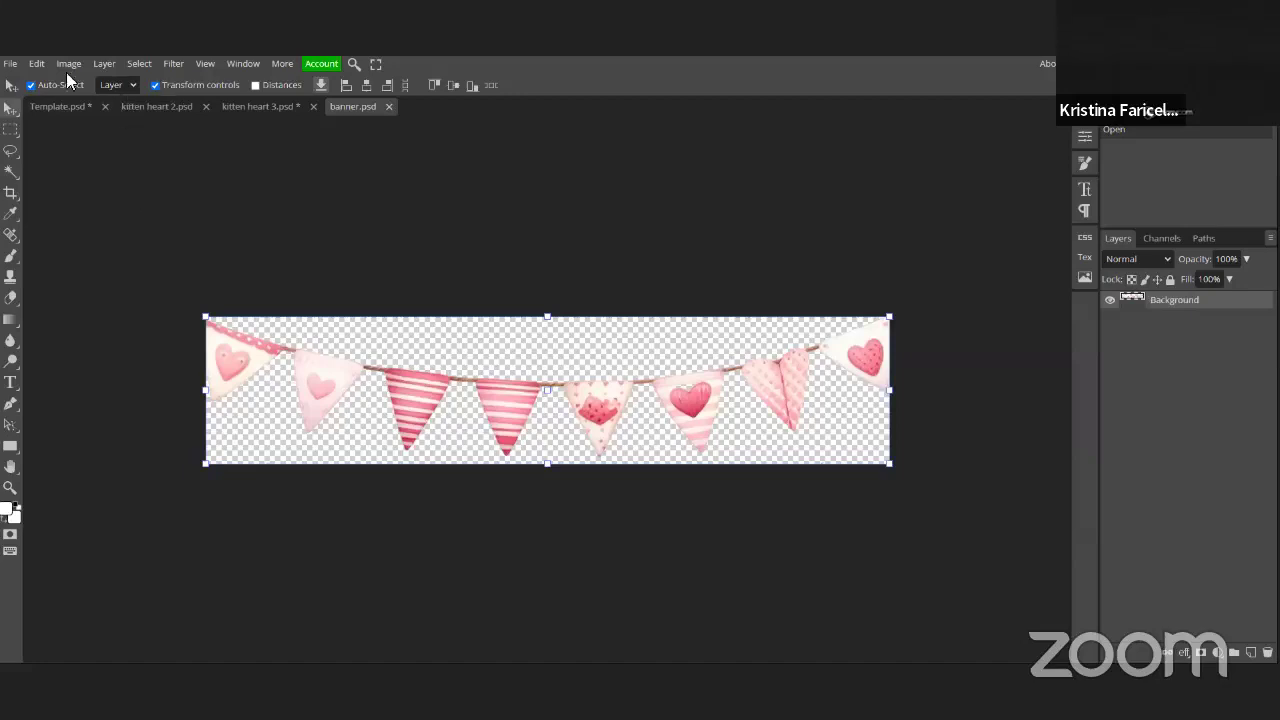
Step: Copy the whole banner image and paste it into Template.psd as a new layer
{"action": "left_click", "coordinate": [37, 65]}
{"action": "left_click", "coordinate": [80, 200]}
{"action": "left_click", "coordinate": [72, 106]}
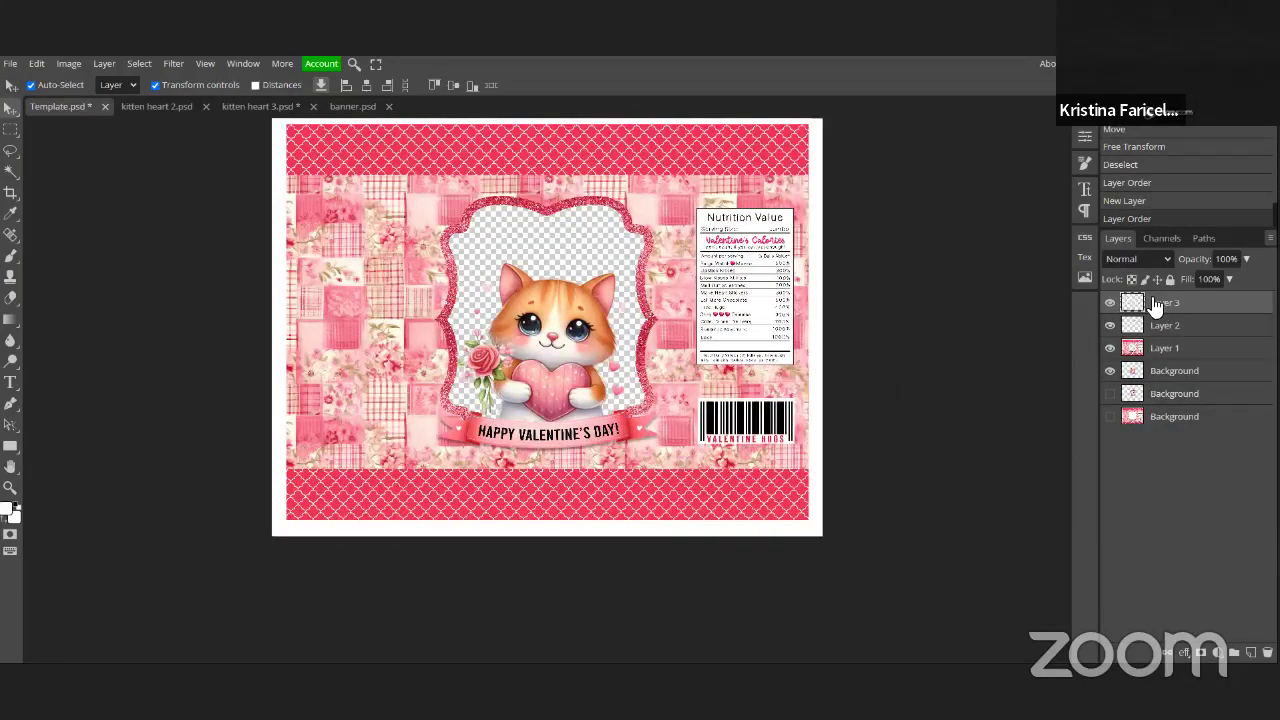
{"action": "left_click", "coordinate": [38, 63]}
{"action": "left_click", "coordinate": [112, 250]}
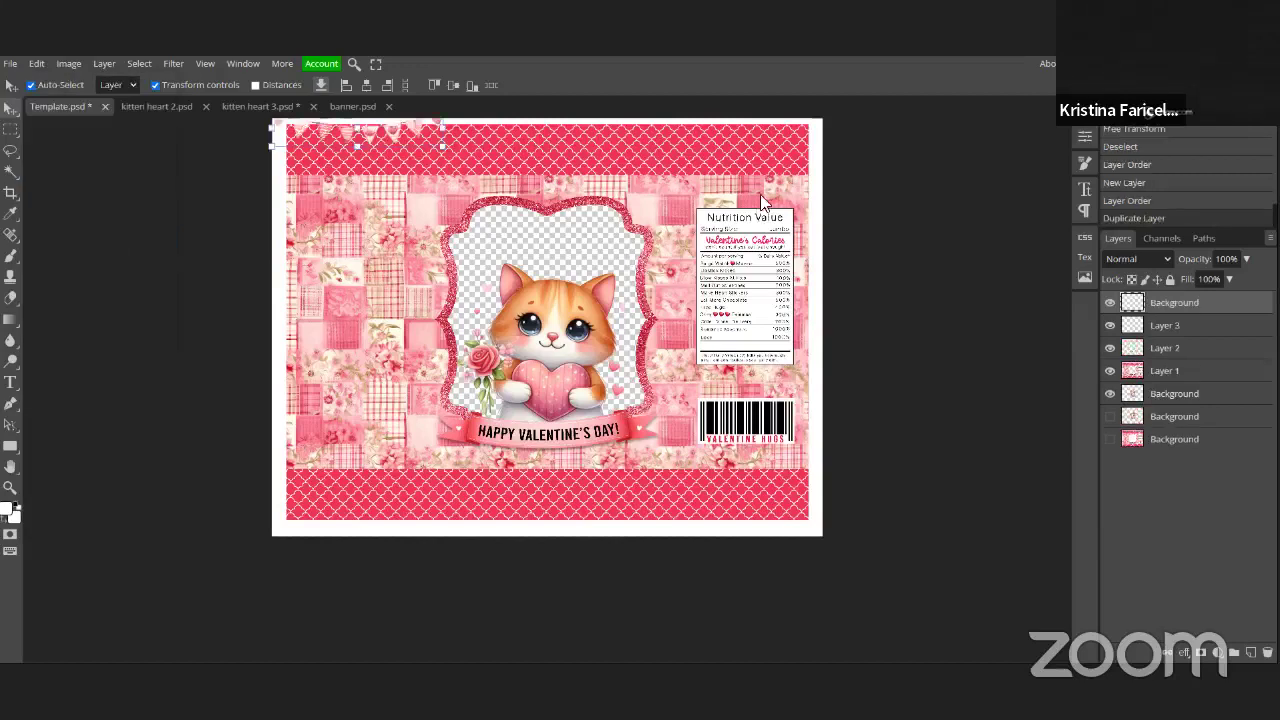
Step: Enlarge the banner to about 178% across the upper part of the frame and rotate it to about -8.8°
{"action": "left_click_drag", "start_coordinate": [402, 157], "coordinate": [743, 204]}
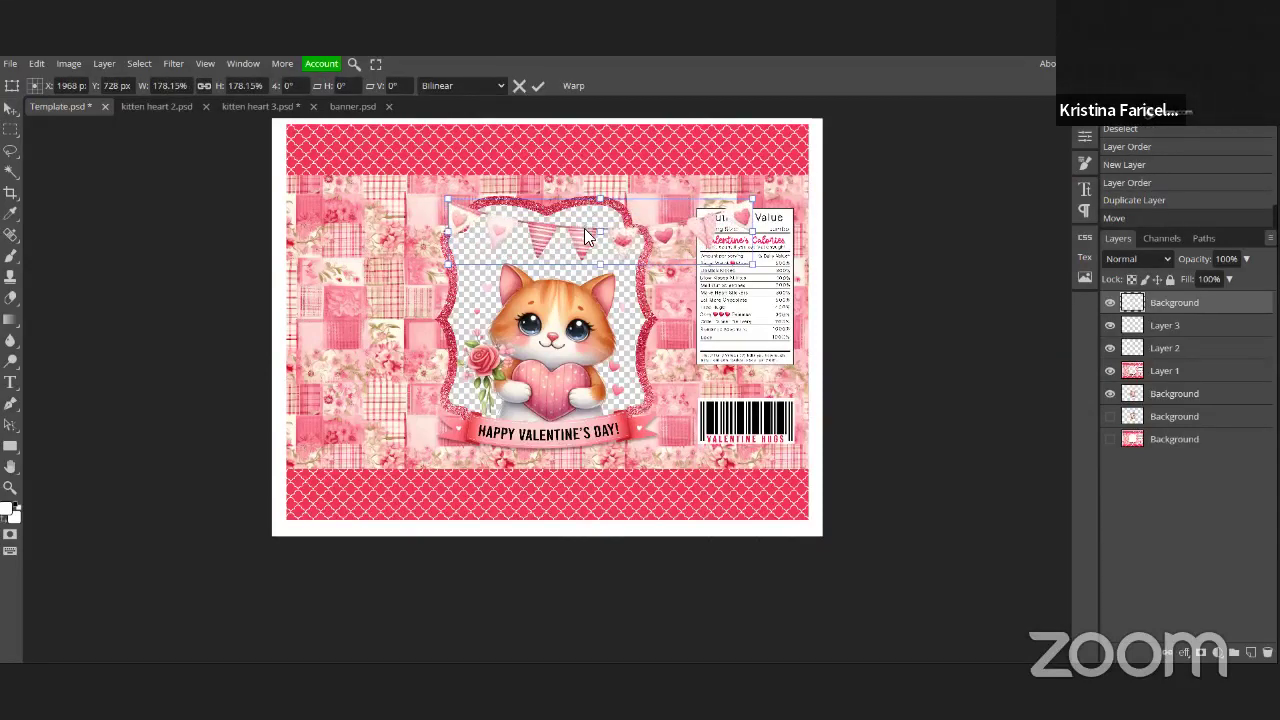
{"action": "left_click_drag", "start_coordinate": [586, 232], "coordinate": [468, 238]}
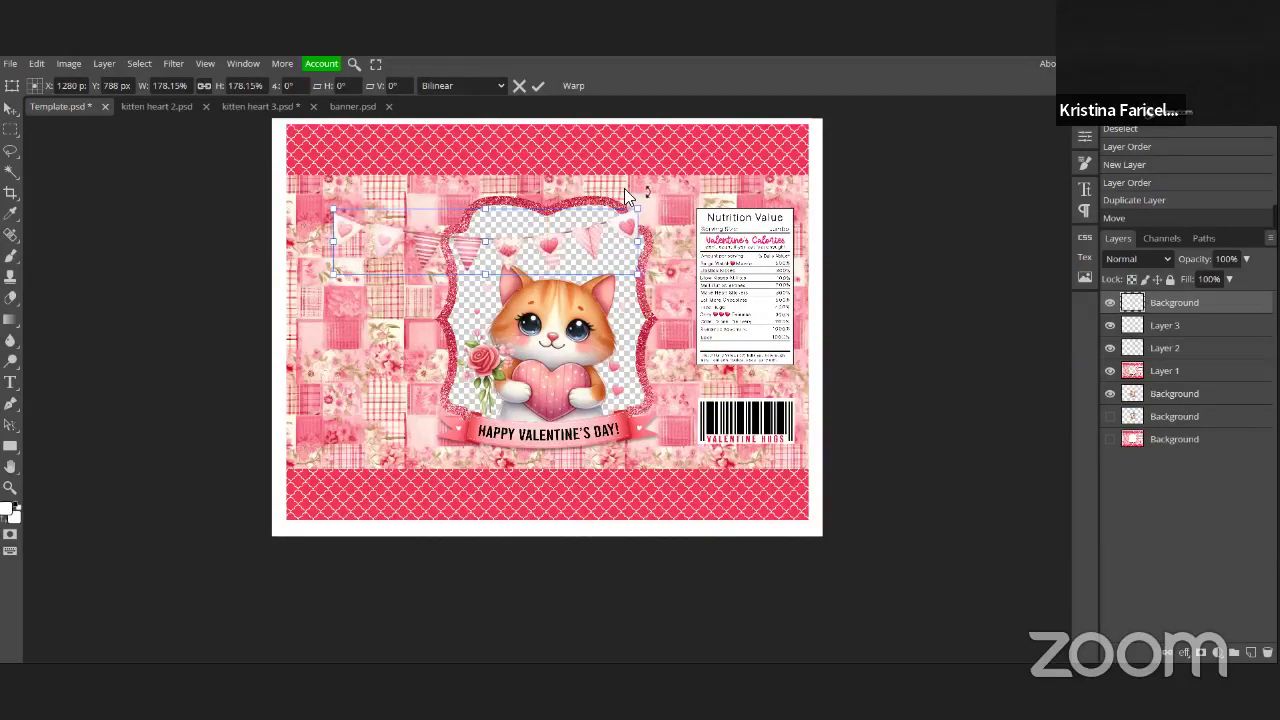
{"action": "left_click_drag", "start_coordinate": [624, 188], "coordinate": [641, 165]}
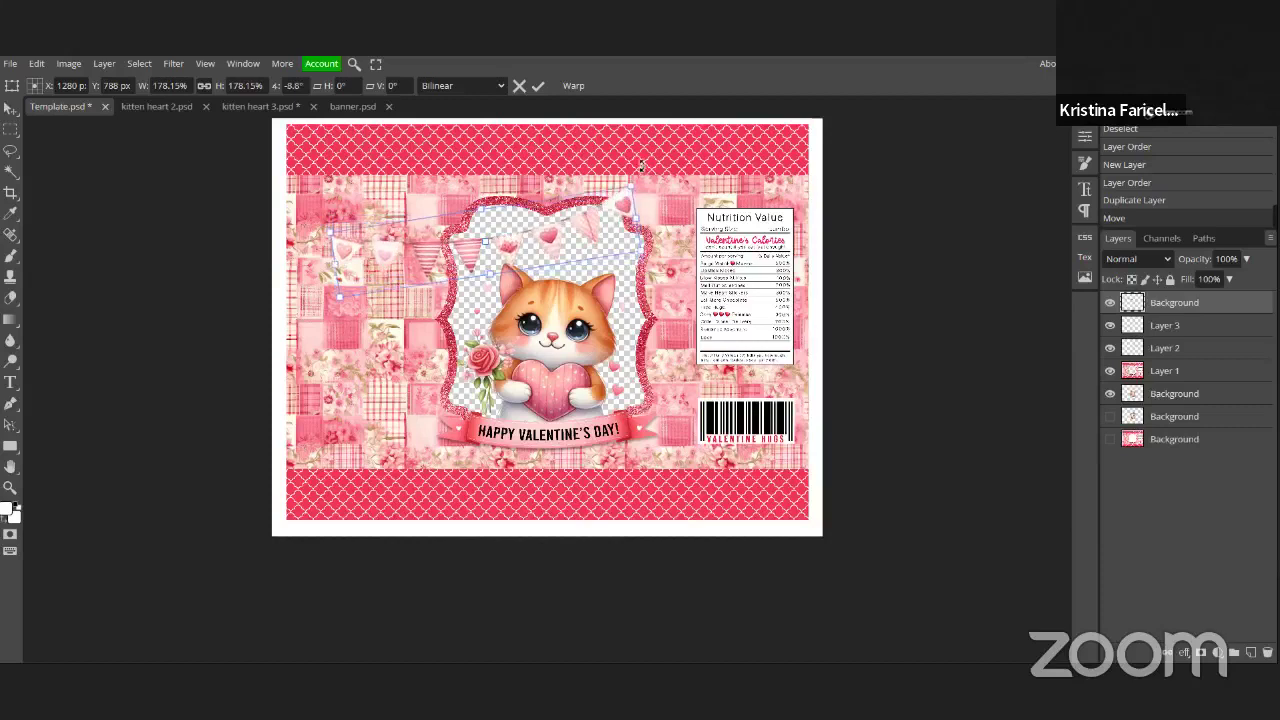
Step: Reduce the banner to about 170.5% and reposition it slightly lower and farther right above the kitten
{"action": "left_click_drag", "start_coordinate": [584, 228], "coordinate": [617, 225]}
{"action": "key", "text": "Right"}
{"action": "key", "text": "Right"}
{"action": "key", "text": "Right"}
{"action": "key", "text": "Right"}
{"action": "key", "text": "Right"}
{"action": "key", "text": "Right"}
{"action": "key", "text": "Right"}
{"action": "key", "text": "Right"}
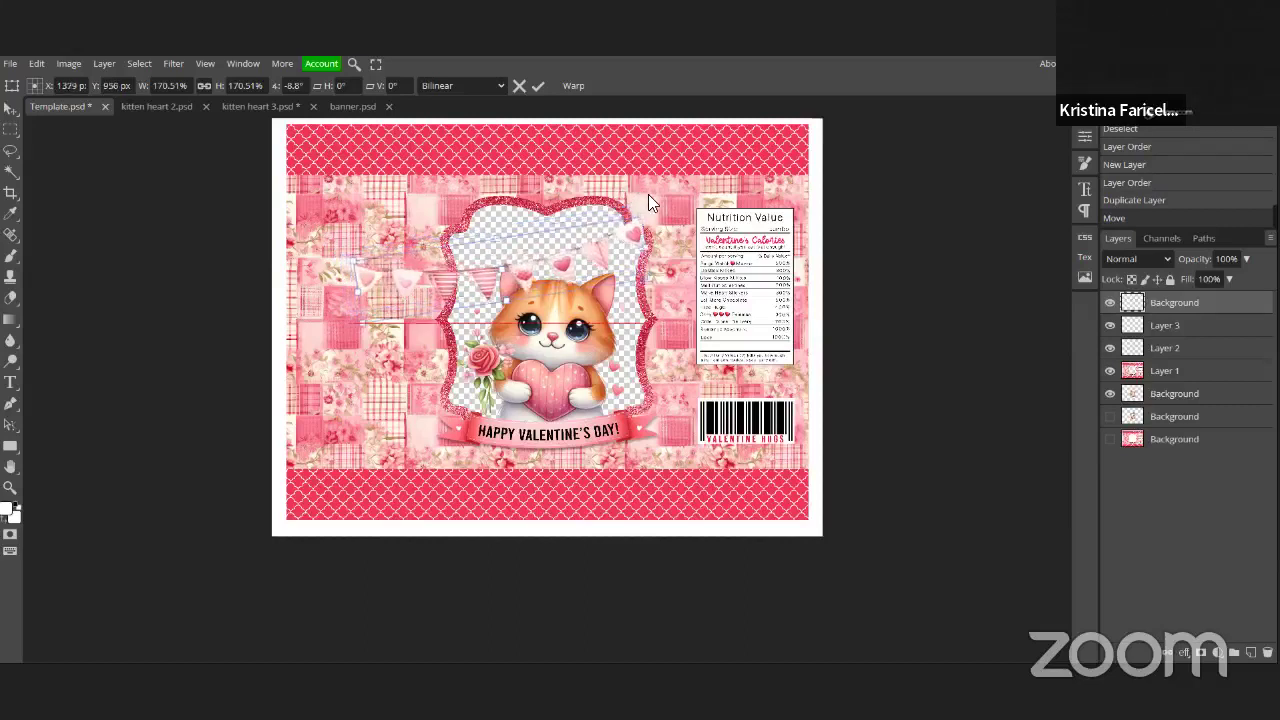
{"action": "key", "text": "Down"}
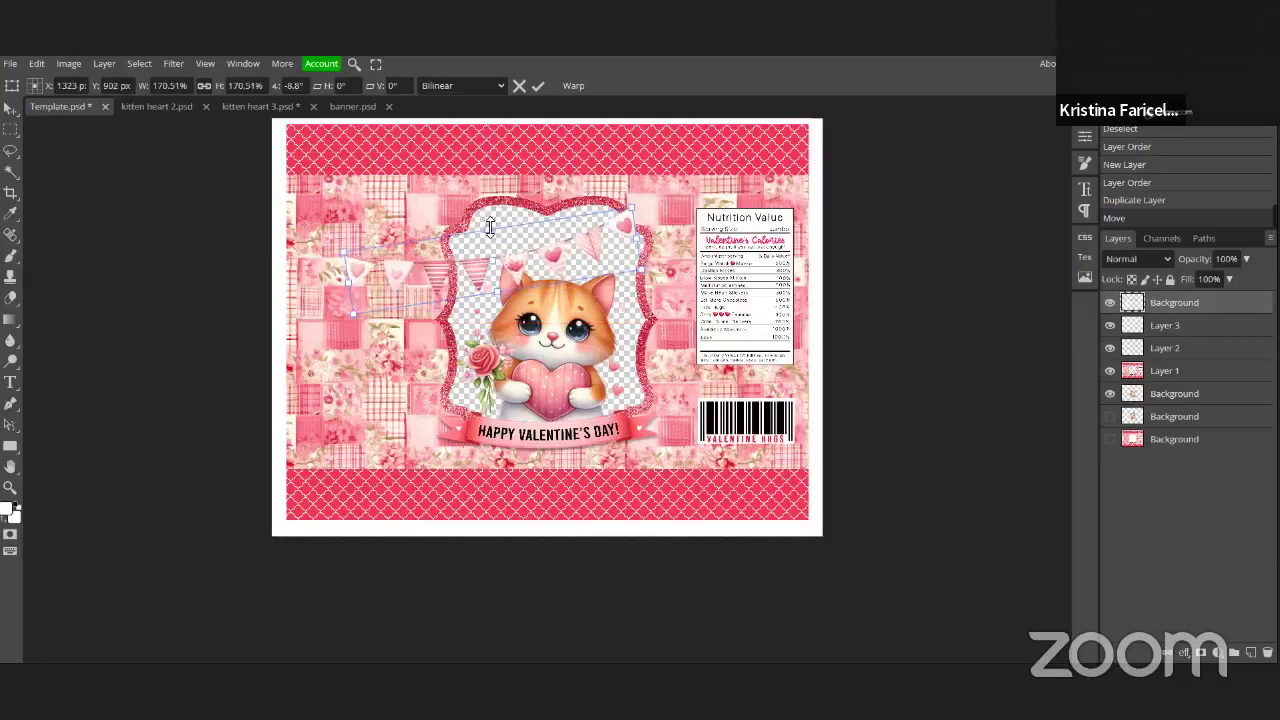
Step: Enlarge the banner to about 196% with a -7.2° tilt, spanning the frame's upper opening, and apply the transform
{"action": "left_click_drag", "start_coordinate": [490, 214], "coordinate": [503, 197]}
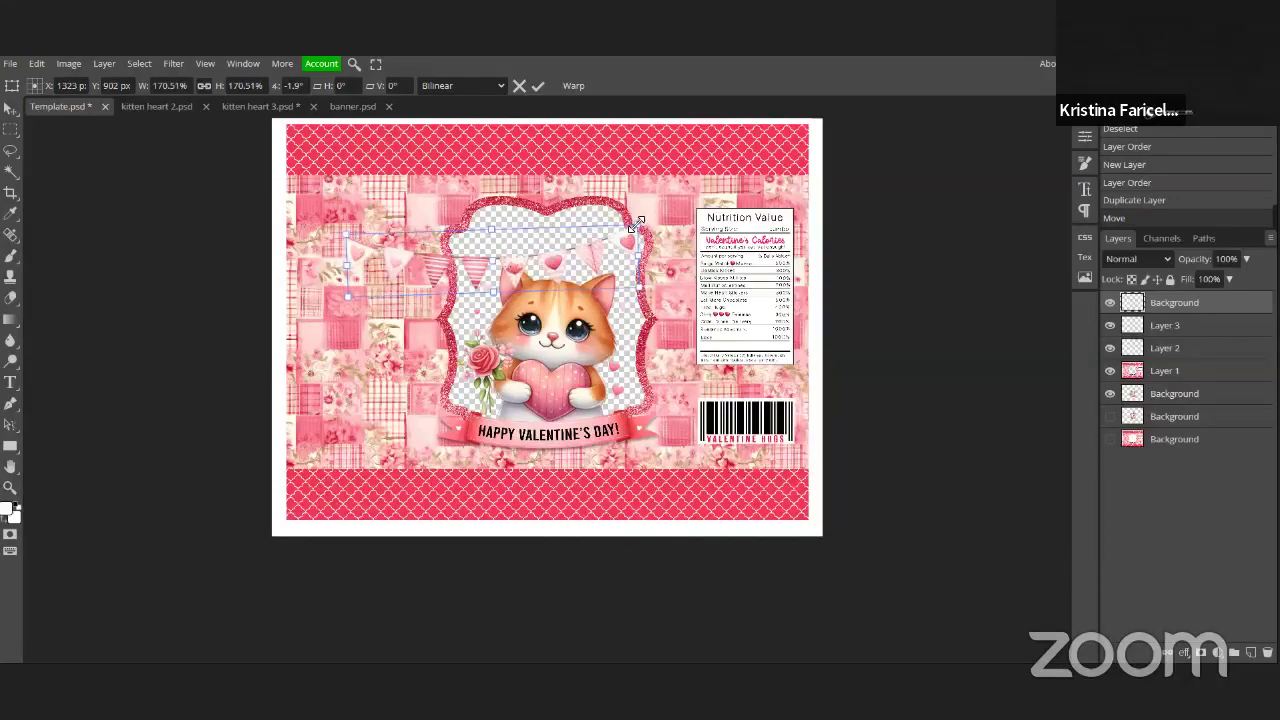
{"action": "left_click_drag", "start_coordinate": [636, 224], "coordinate": [659, 216]}
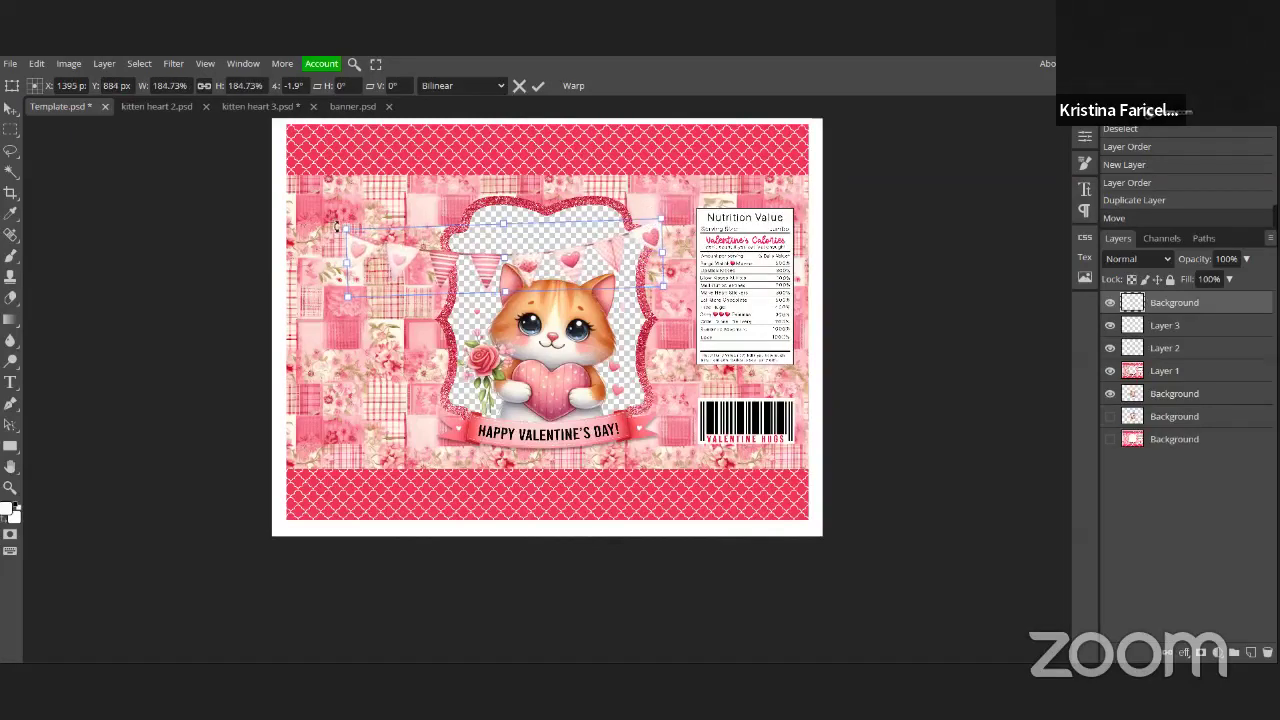
{"action": "mouse_move", "coordinate": [338, 228]}
{"action": "left_mouse_down"}
{"action": "mouse_move", "coordinate": [328, 242]}
{"action": "mouse_move", "coordinate": [344, 244]}
{"action": "mouse_move", "coordinate": [323, 240]}
{"action": "left_mouse_up"}
{"action": "left_click_drag", "start_coordinate": [562, 246], "coordinate": [560, 240]}
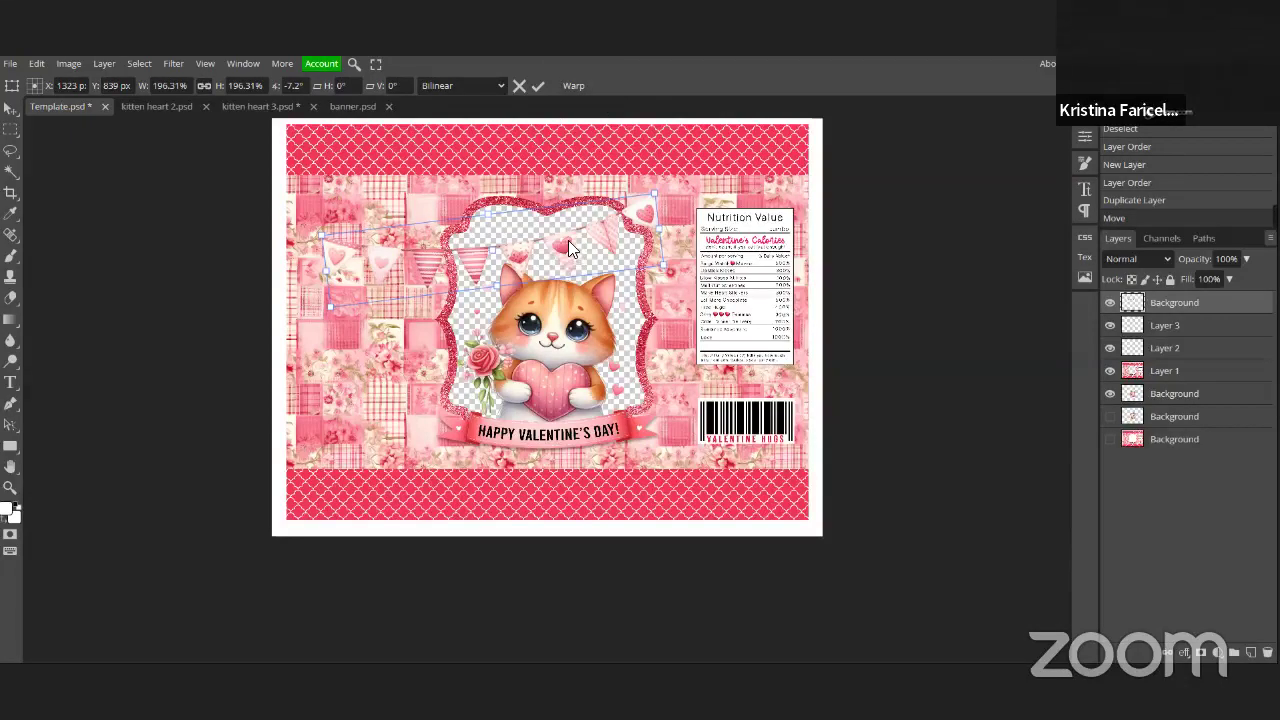
{"action": "left_click", "coordinate": [539, 85]}
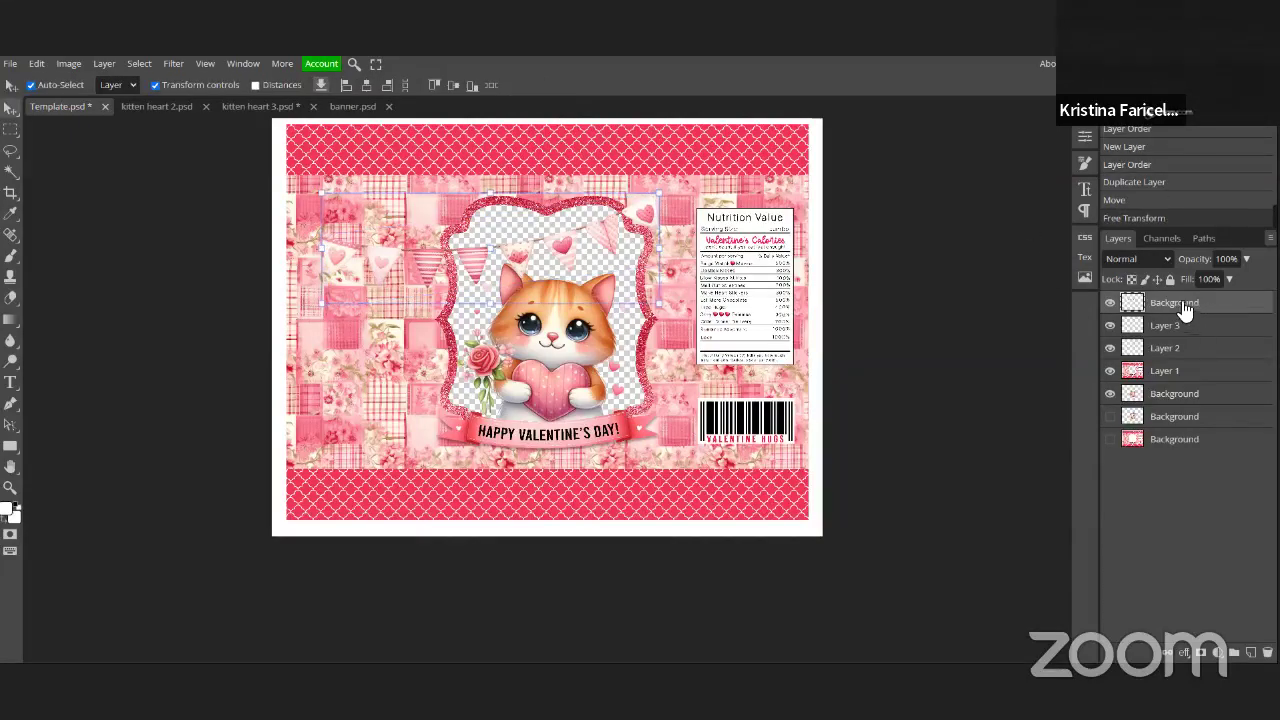
Step: Move the banner layer beneath the visible kitten layer and add a new empty layer directly below it
{"action": "left_click_drag", "start_coordinate": [1183, 307], "coordinate": [1183, 410]}
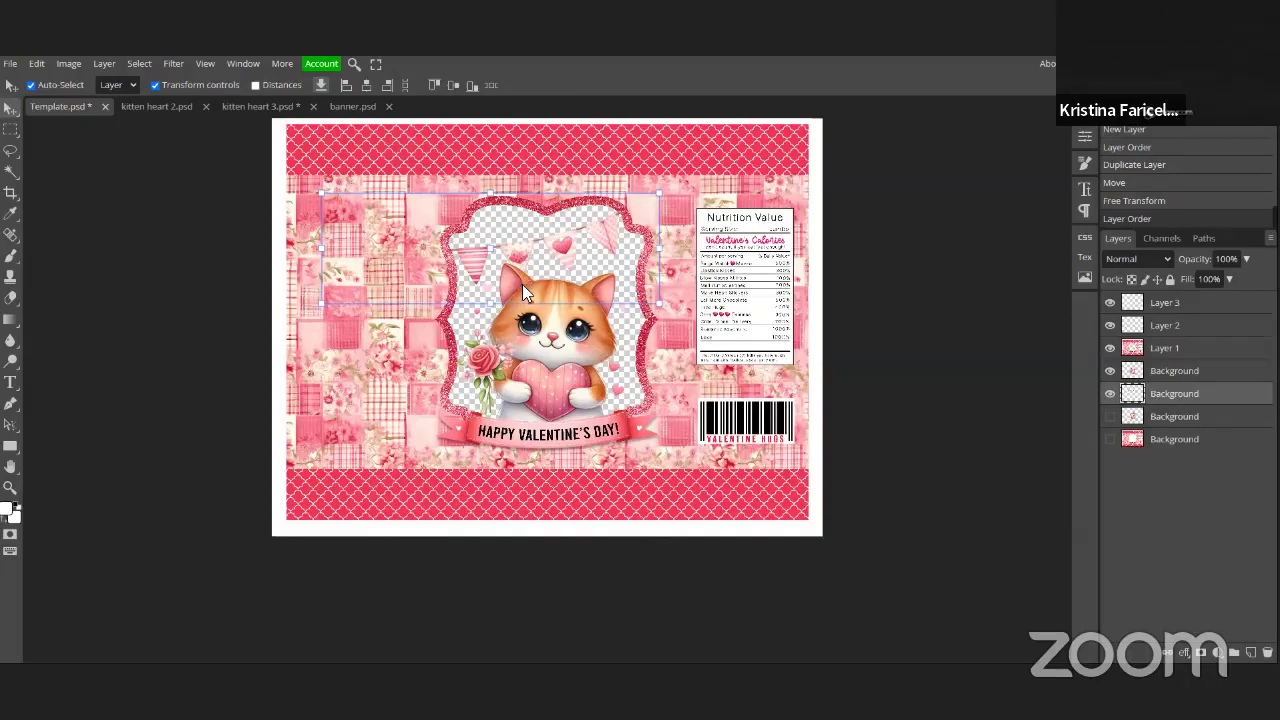
{"action": "left_click", "coordinate": [1170, 420]}
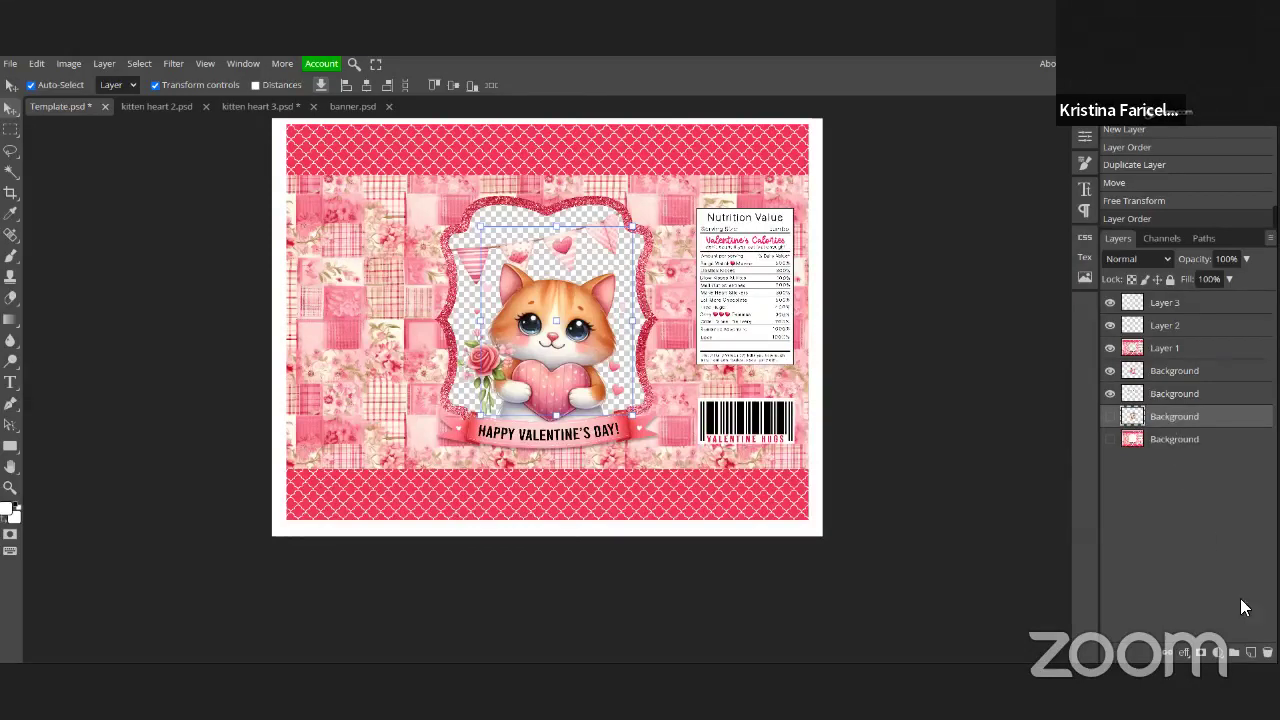
{"action": "left_click", "coordinate": [1251, 655]}
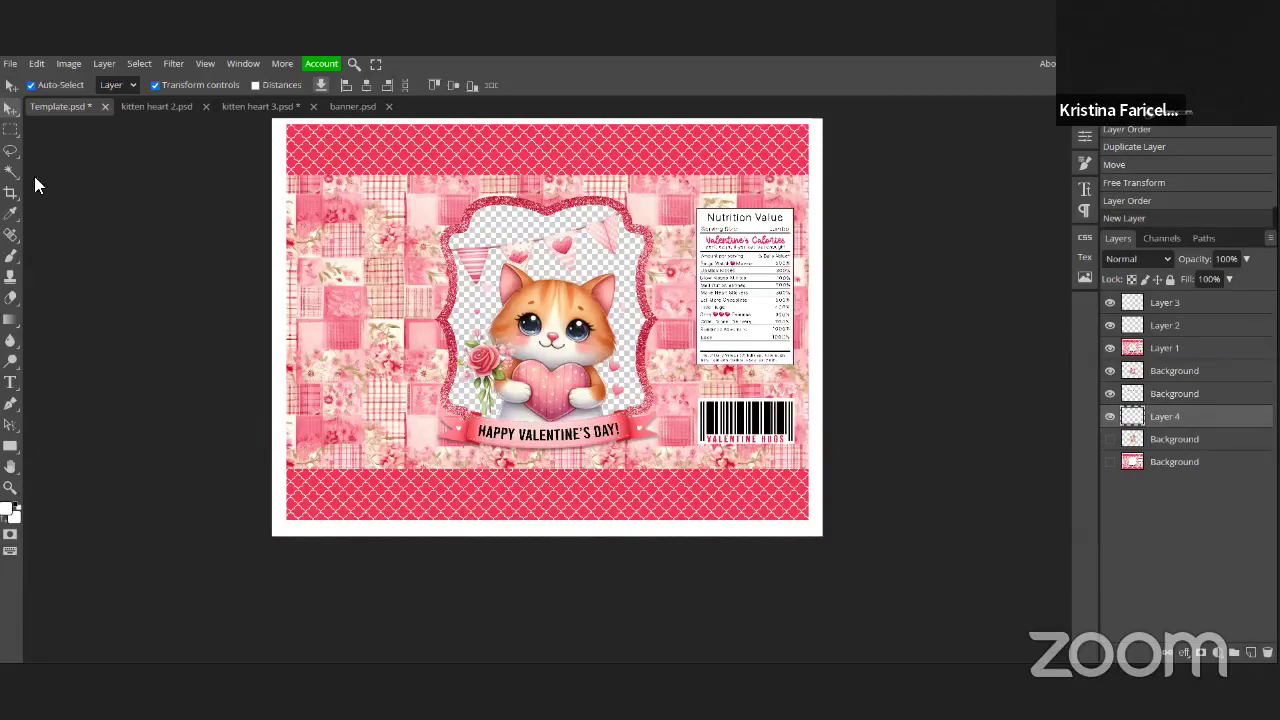
Step: Draw a white-filled rectangle on the new layer, covering the whole transparent opening behind the frame
{"action": "right_click", "coordinate": [3, 448]}
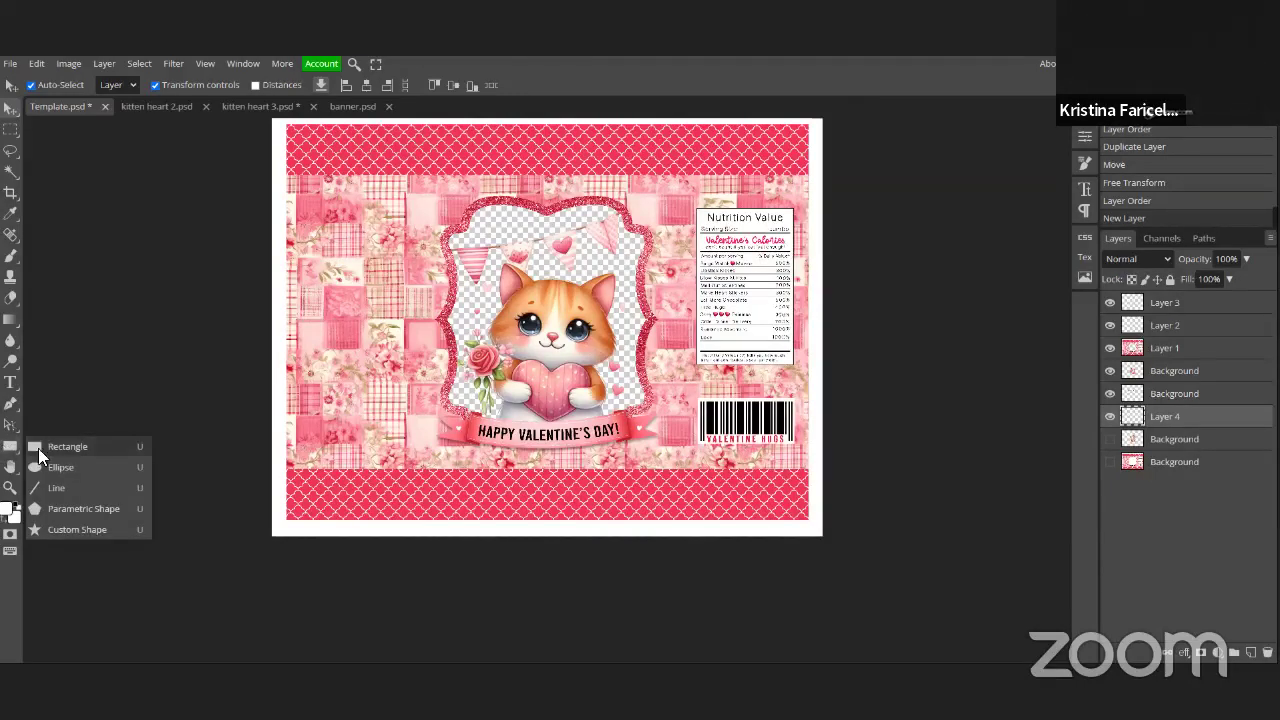
{"action": "left_click", "coordinate": [74, 450]}
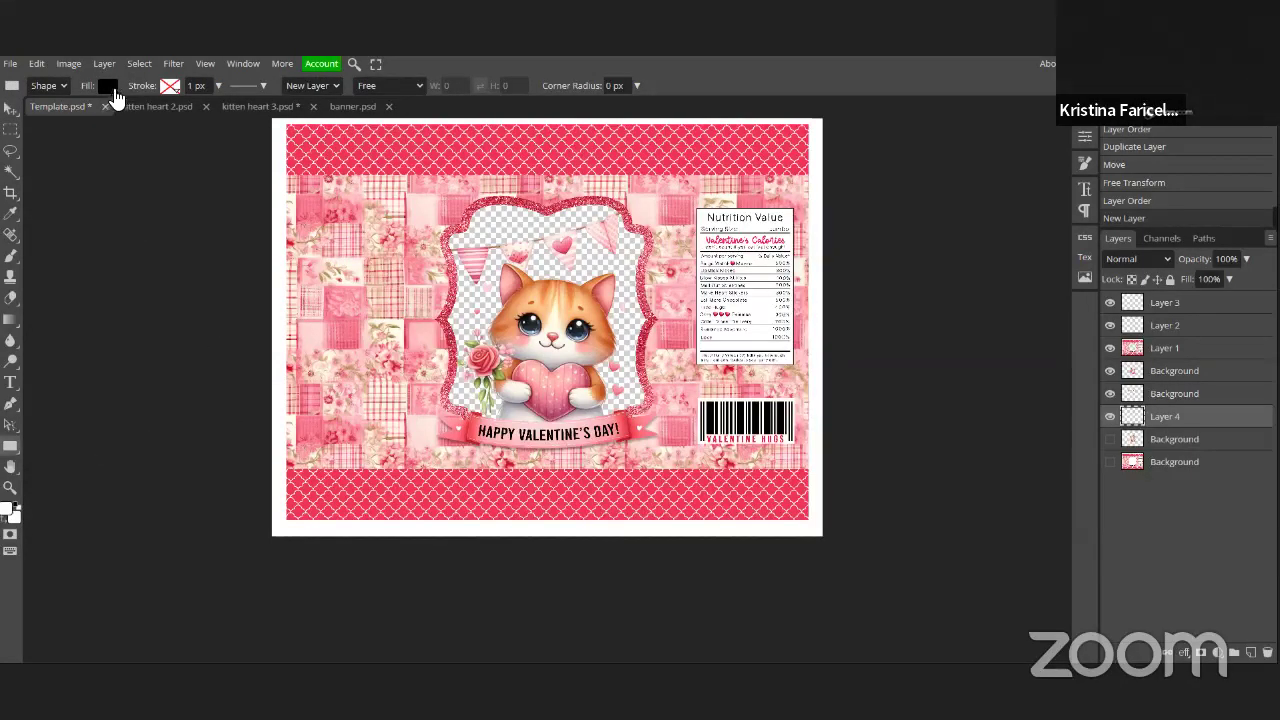
{"action": "left_click", "coordinate": [112, 90]}
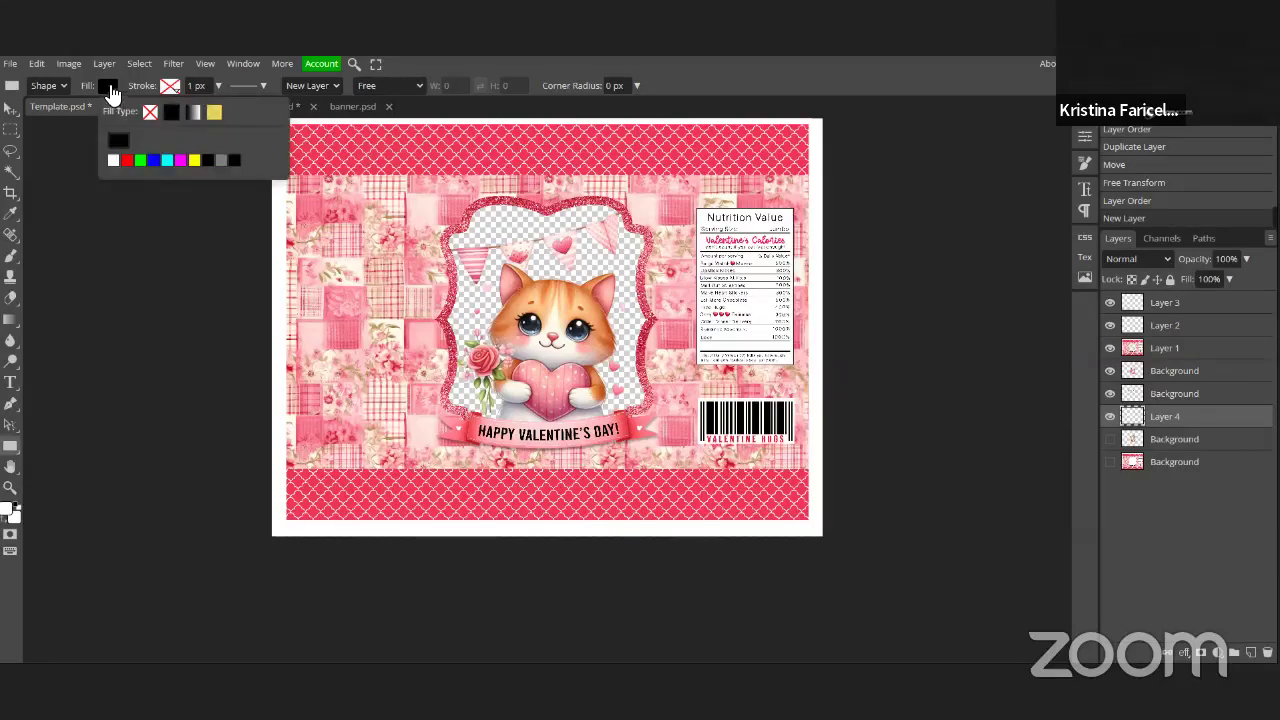
{"action": "left_click", "coordinate": [113, 161]}
{"action": "left_click_drag", "start_coordinate": [437, 198], "coordinate": [671, 463]}
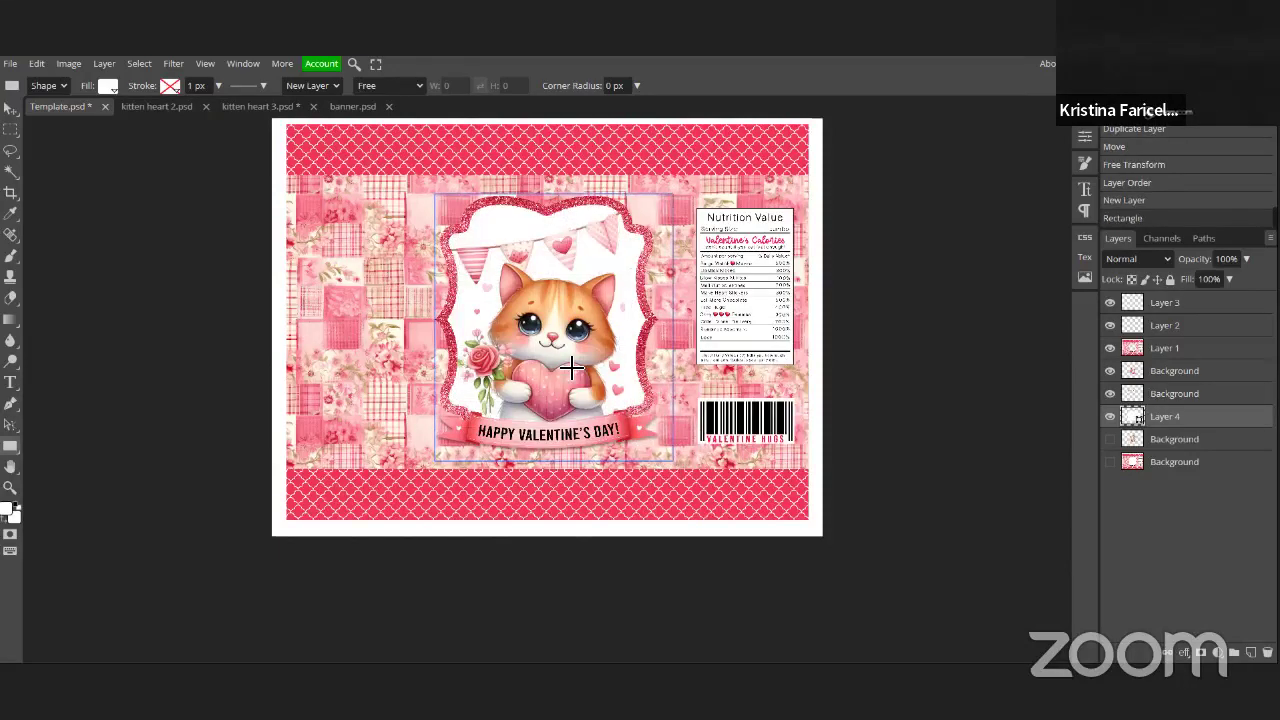
{"action": "left_click", "coordinate": [1174, 462]}
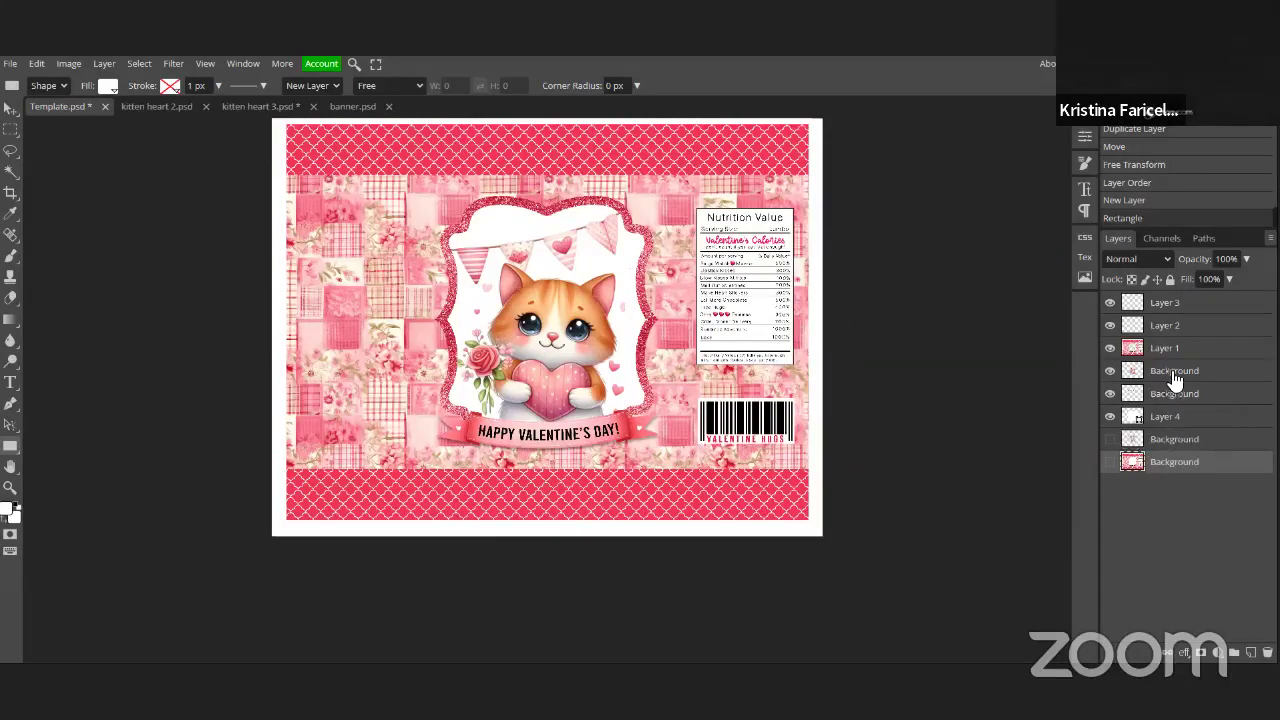
Step: Hide the kitten layer, the banner layer and the white rectangle layer behind the frame
{"action": "left_click", "coordinate": [1110, 371]}
{"action": "left_click", "coordinate": [1110, 393]}
{"action": "left_click", "coordinate": [1110, 416]}
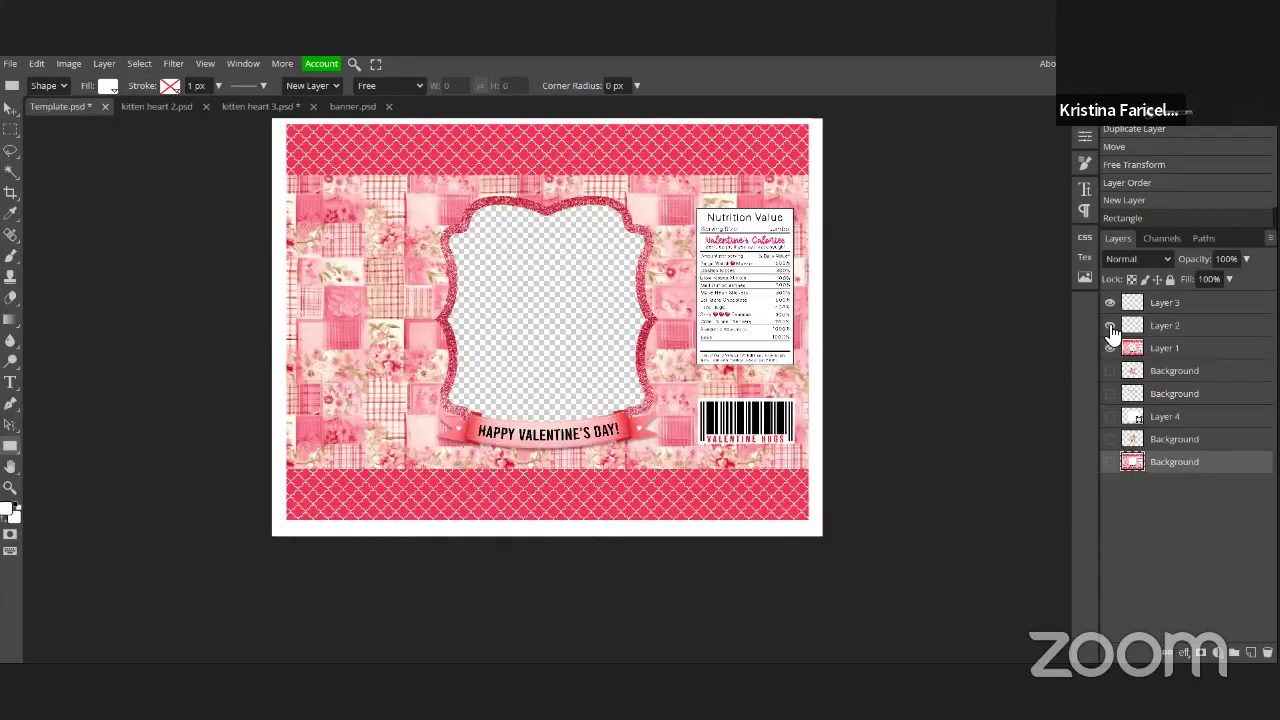
Step: Add a new empty layer, move it to the top of the layer stack, and hide Layer 3 and Layer 2
{"action": "left_click", "coordinate": [1163, 372]}
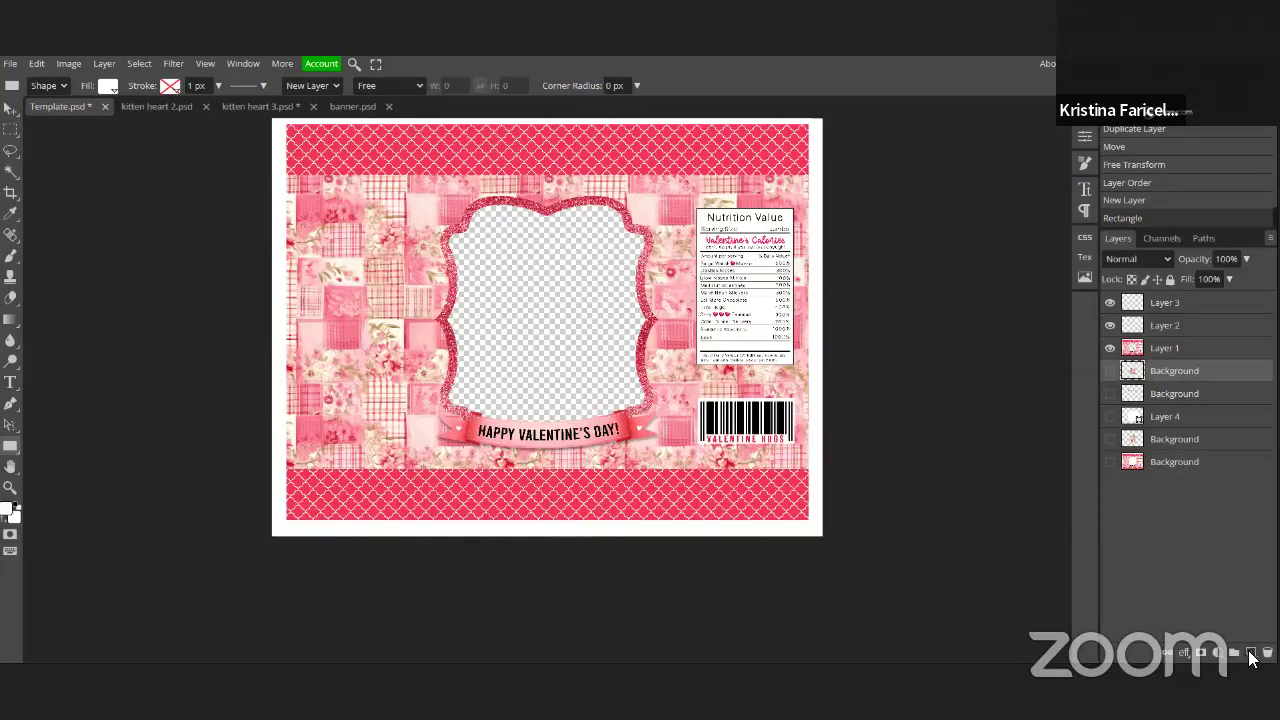
{"action": "left_click", "coordinate": [1250, 652]}
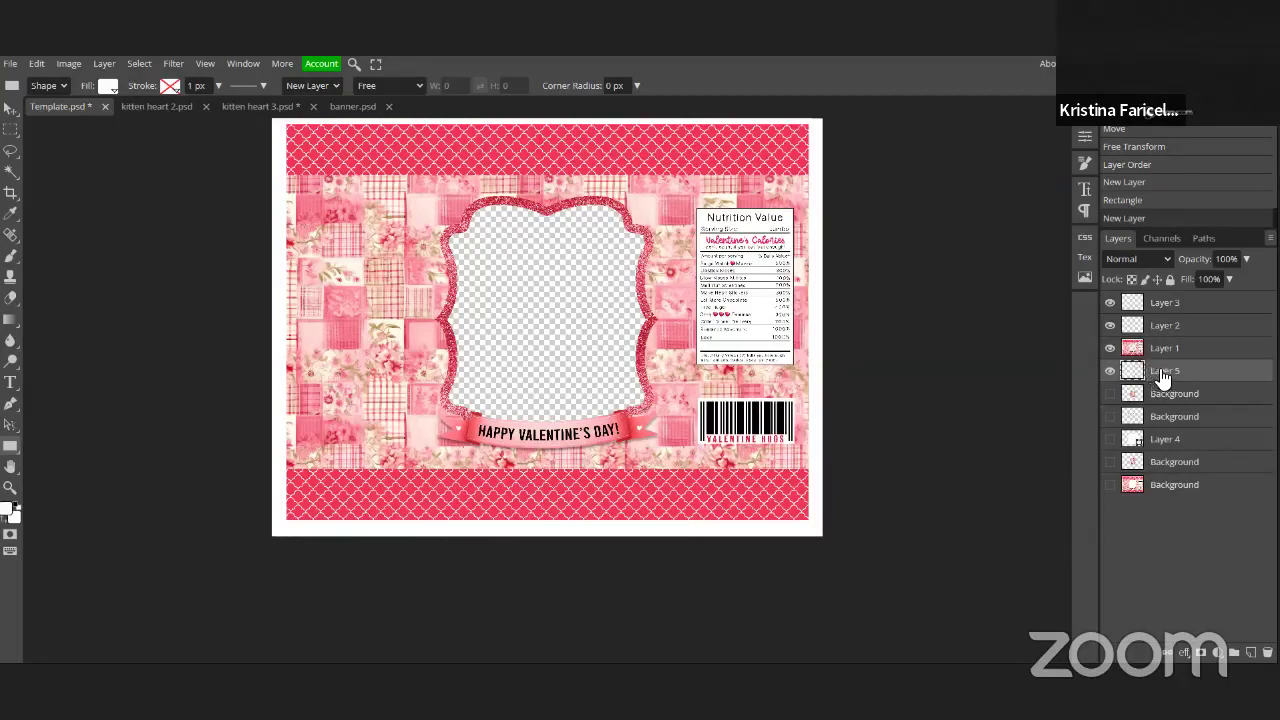
{"action": "left_click_drag", "start_coordinate": [1161, 368], "coordinate": [1157, 305]}
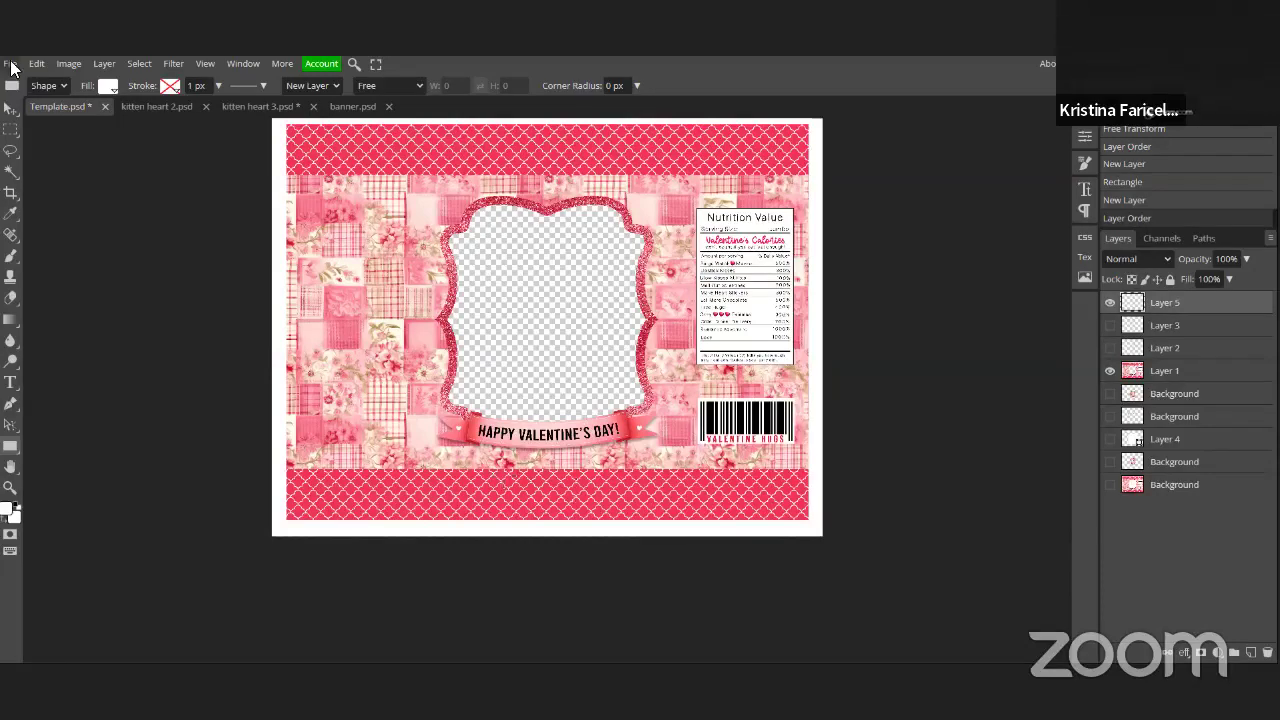
Step: Open the "valentine puppy" image from the Clip Art folder
{"action": "left_click", "coordinate": [12, 64]}
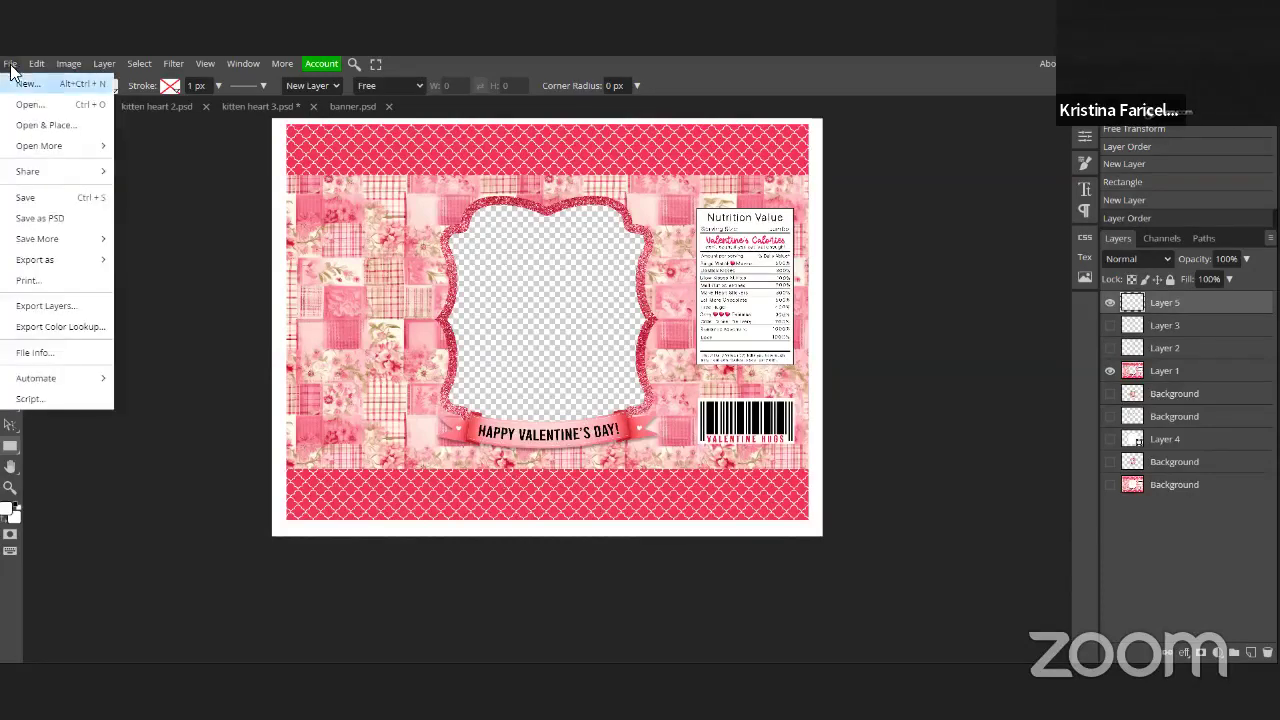
{"action": "left_click", "coordinate": [25, 104]}
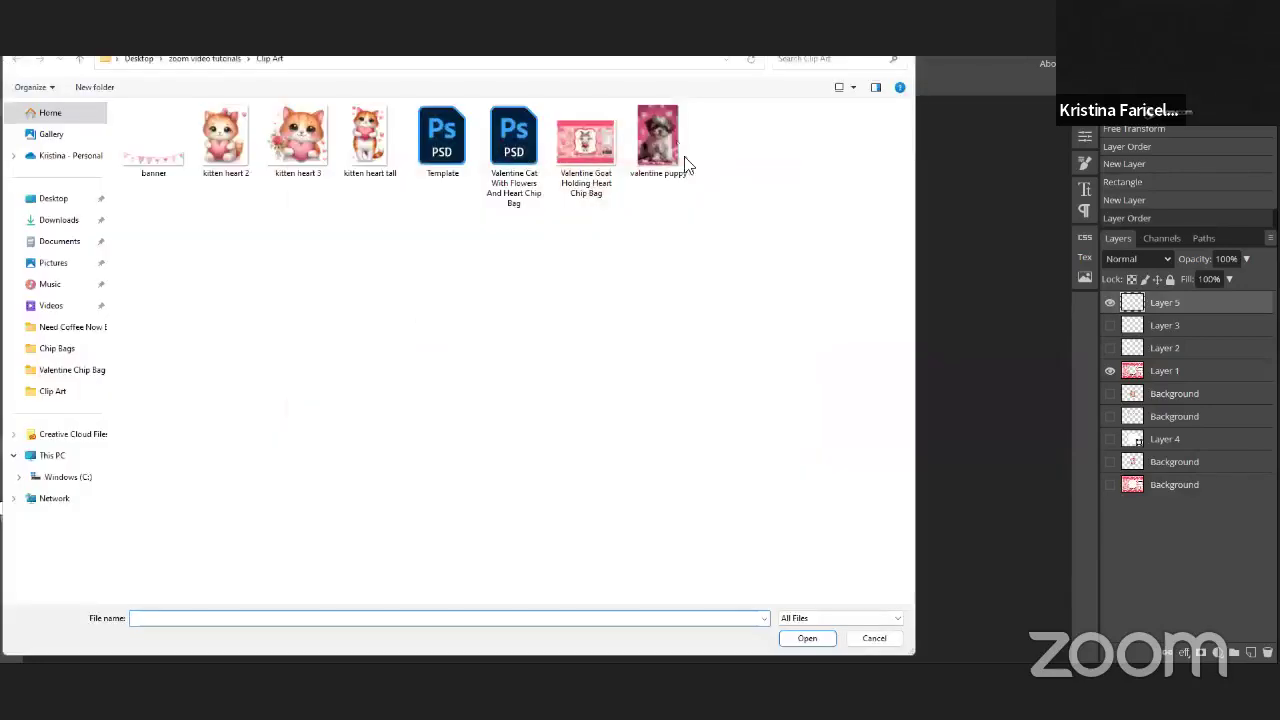
{"action": "left_click", "coordinate": [658, 142]}
{"action": "left_click", "coordinate": [807, 638]}
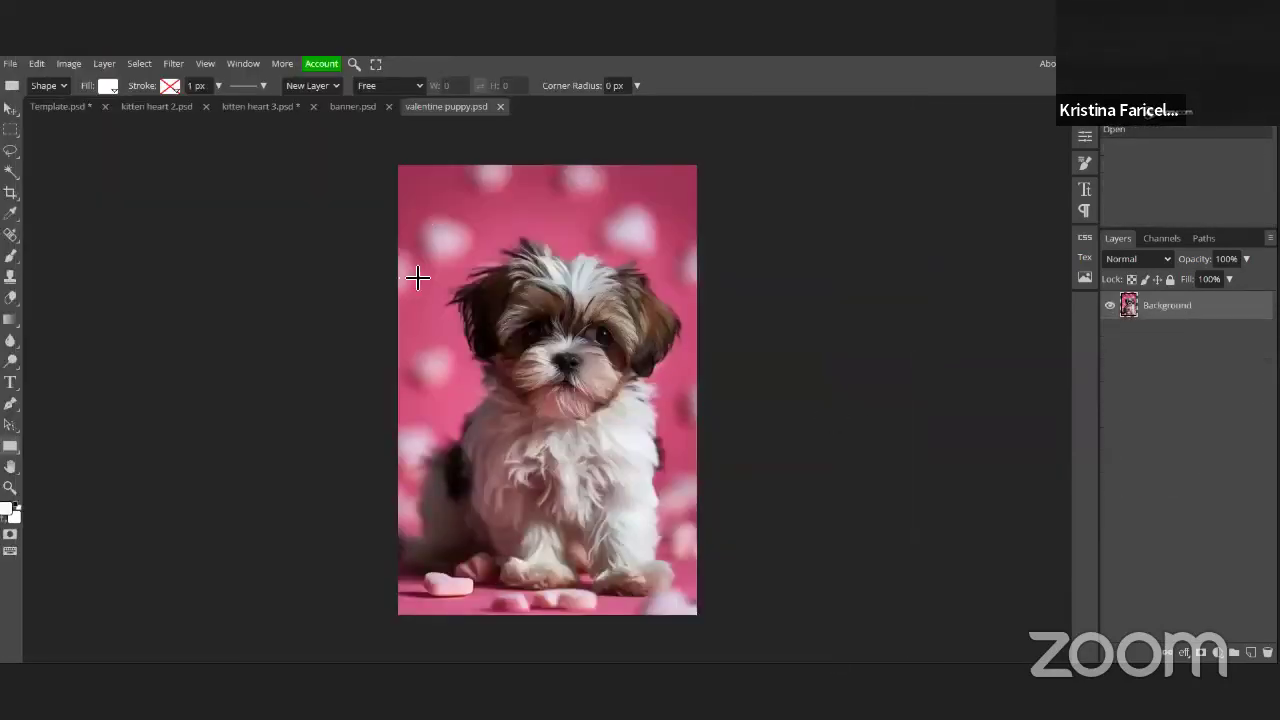
Step: Copy the puppy photo and paste it into Template.psd as a new layer
{"action": "left_click", "coordinate": [40, 64]}
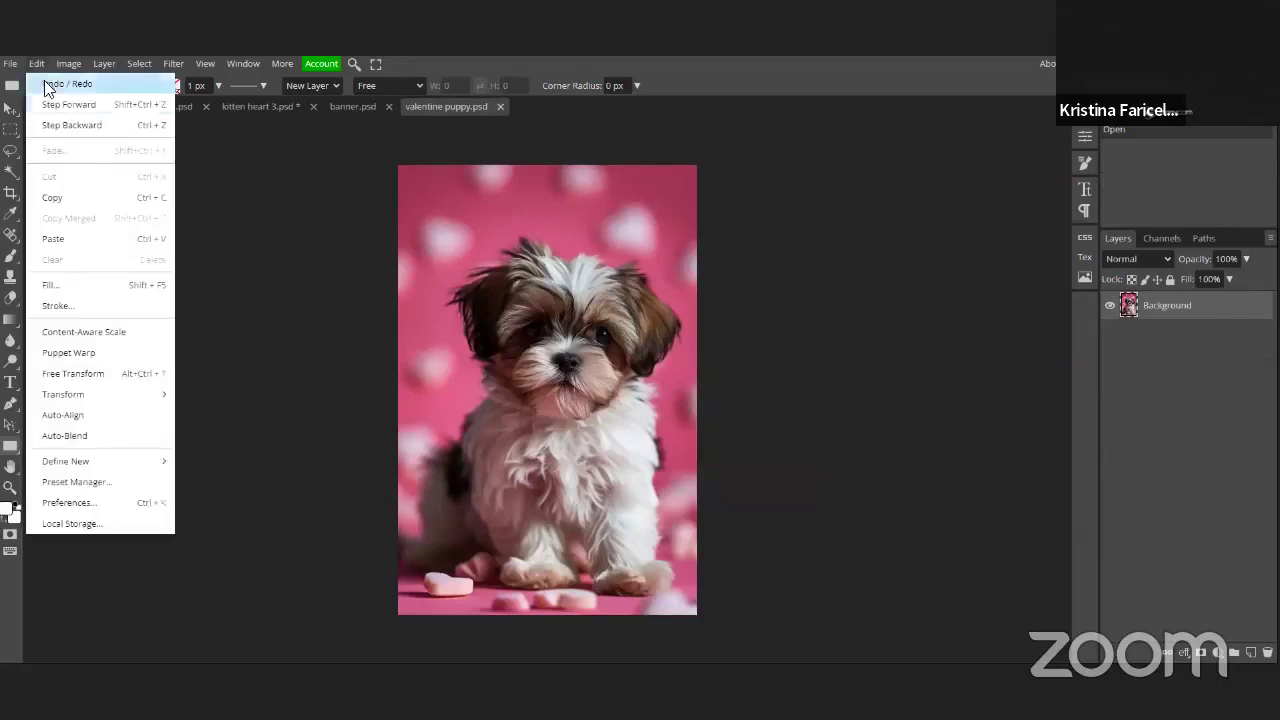
{"action": "left_click", "coordinate": [62, 198]}
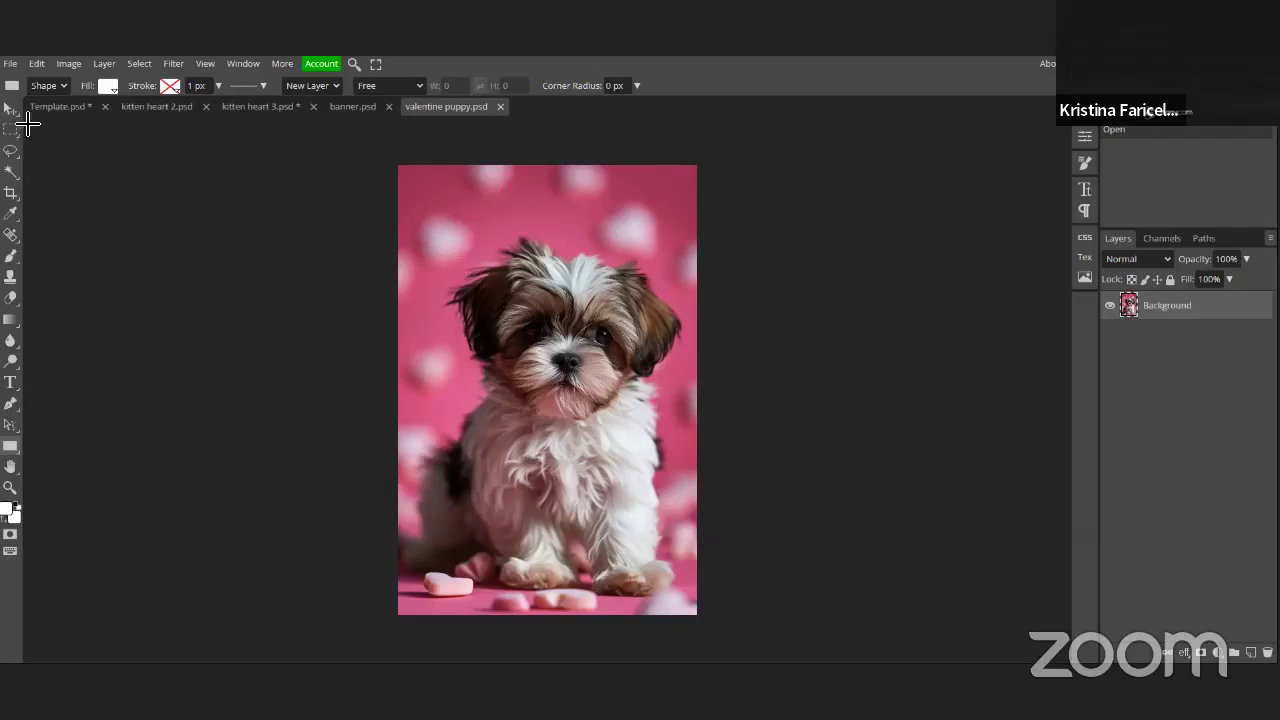
{"action": "left_click", "coordinate": [50, 104]}
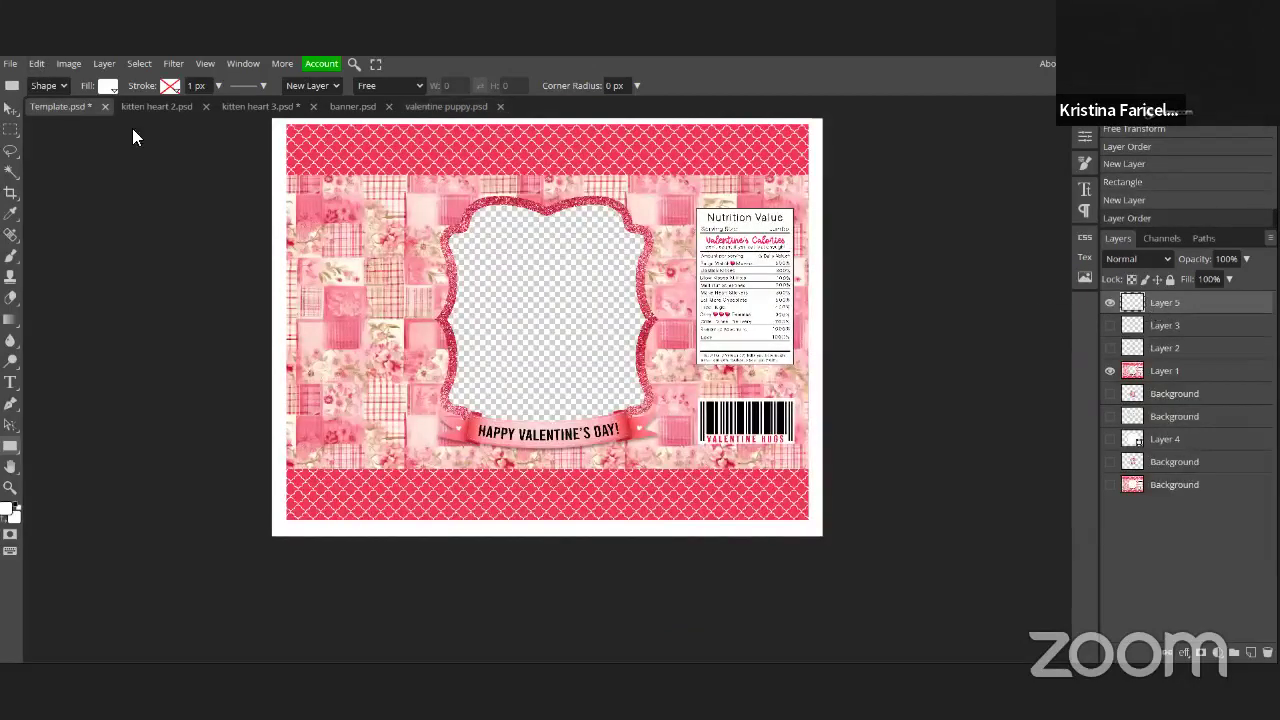
{"action": "left_click", "coordinate": [36, 64]}
{"action": "left_click", "coordinate": [60, 238]}
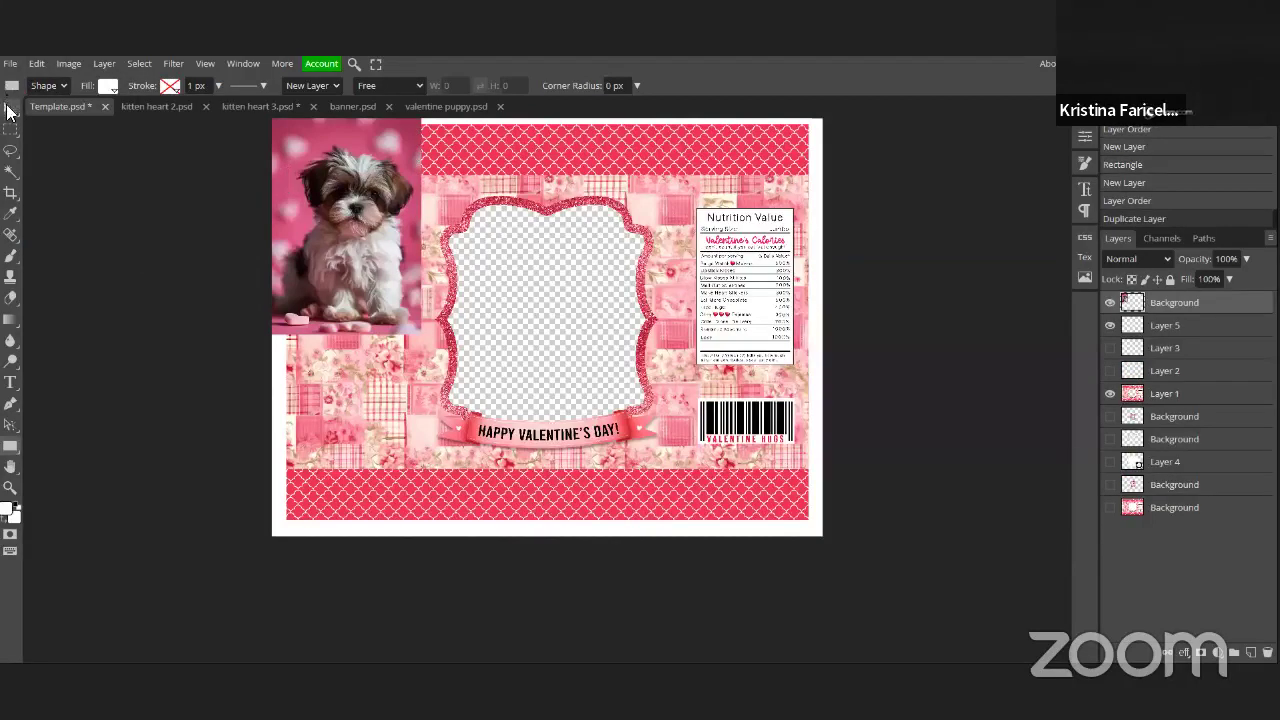
Step: Move the puppy photo over the frame opening and enlarge it proportionally to about 138.4% so it spans the whole opening
{"action": "left_click", "coordinate": [9, 110]}
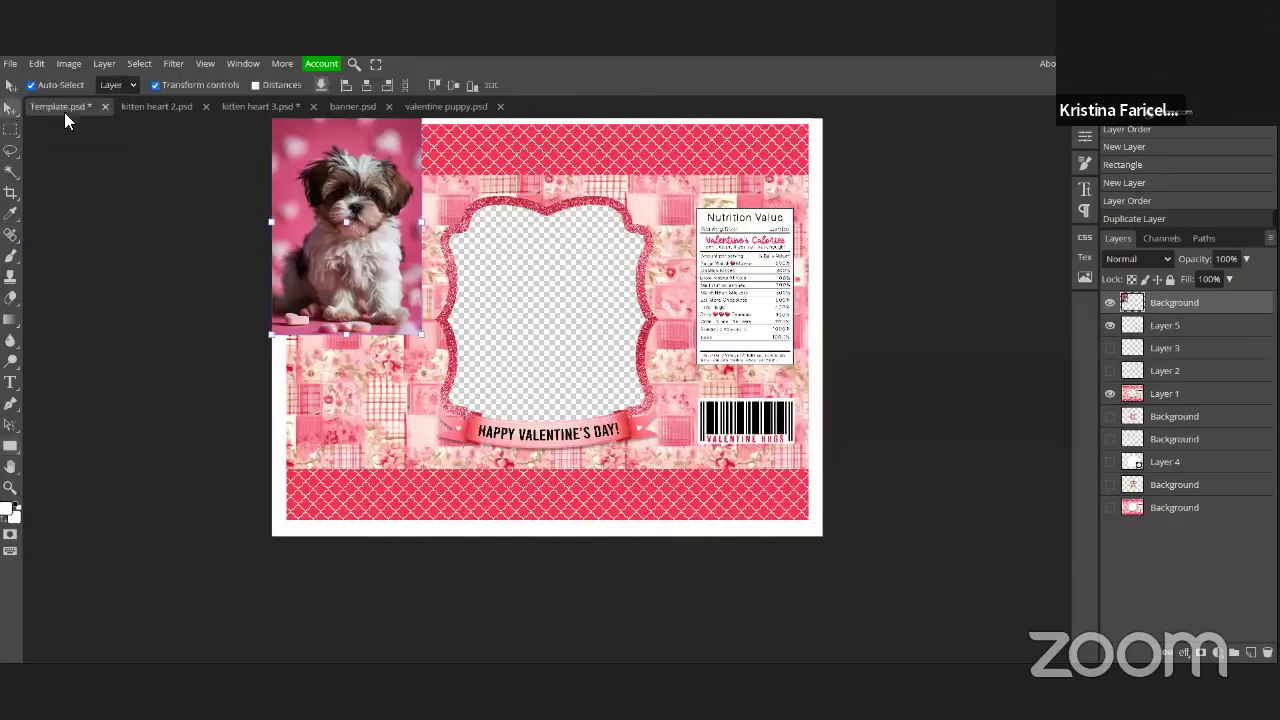
{"action": "left_click_drag", "start_coordinate": [336, 180], "coordinate": [506, 266]}
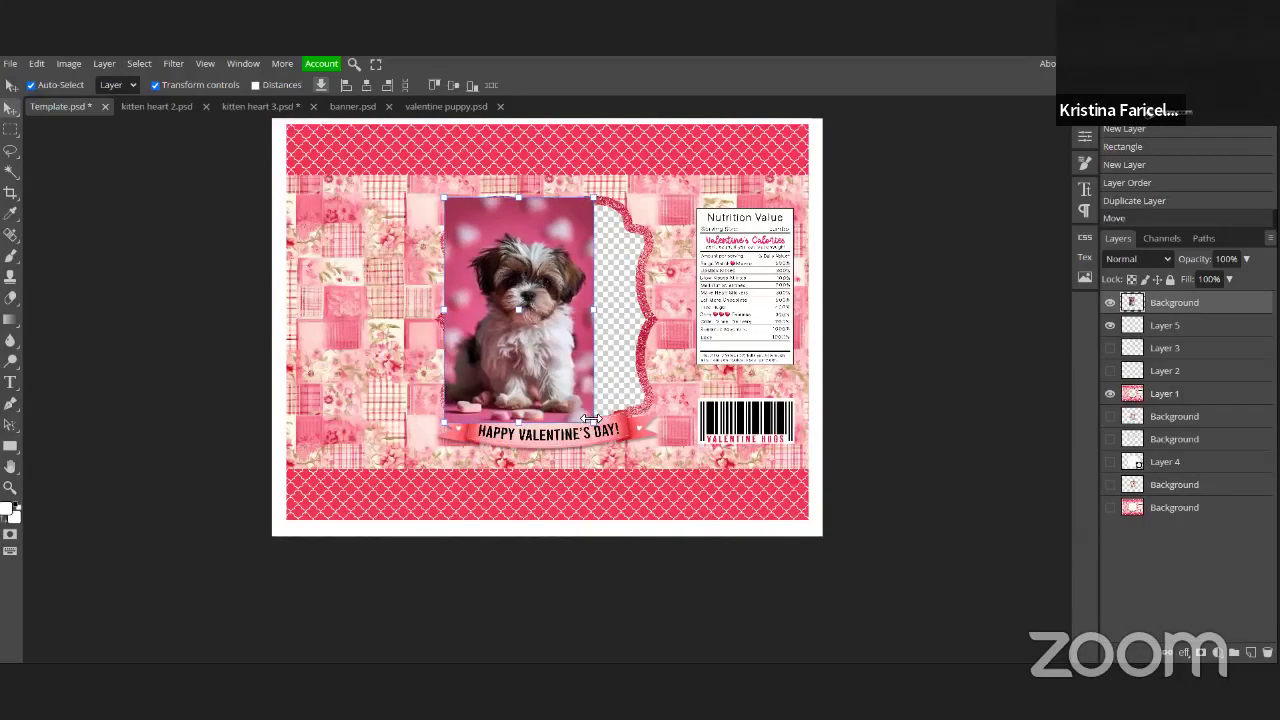
{"action": "left_click_drag", "start_coordinate": [594, 198], "coordinate": [656, 186]}
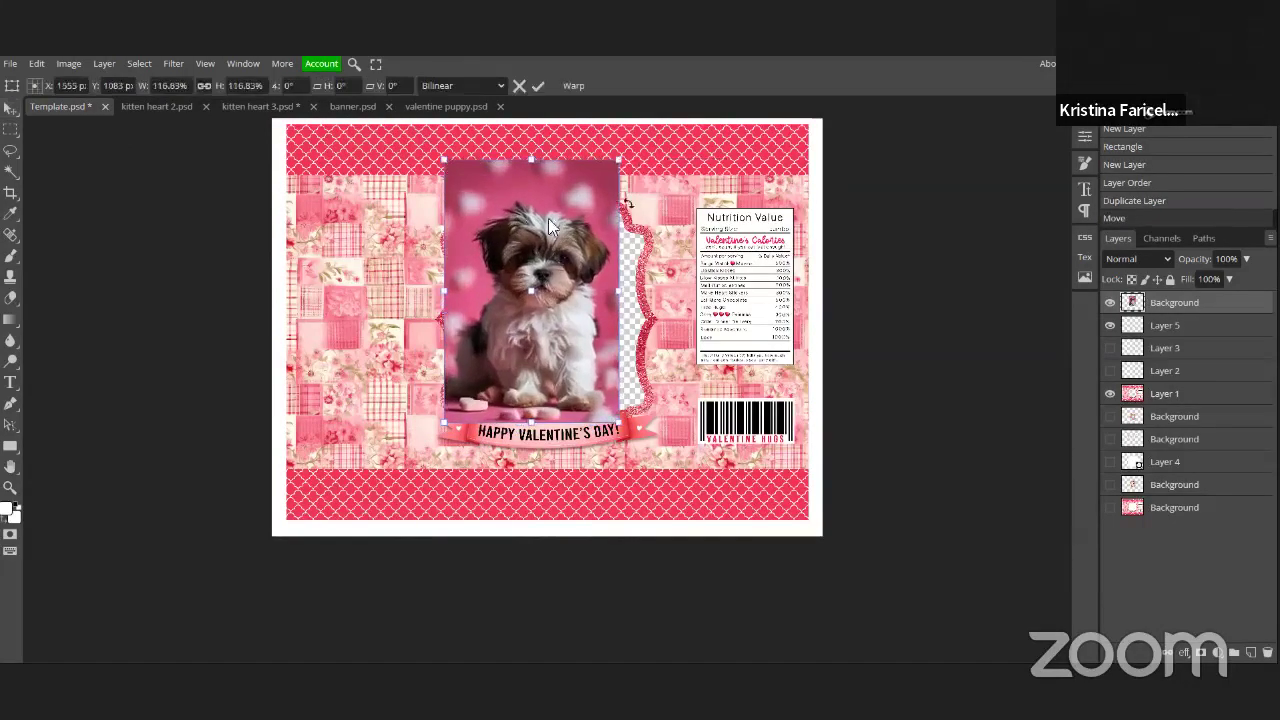
{"action": "mouse_move", "coordinate": [550, 224]}
{"action": "left_mouse_down"}
{"action": "mouse_move", "coordinate": [572, 226]}
{"action": "mouse_move", "coordinate": [556, 232]}
{"action": "left_mouse_up"}
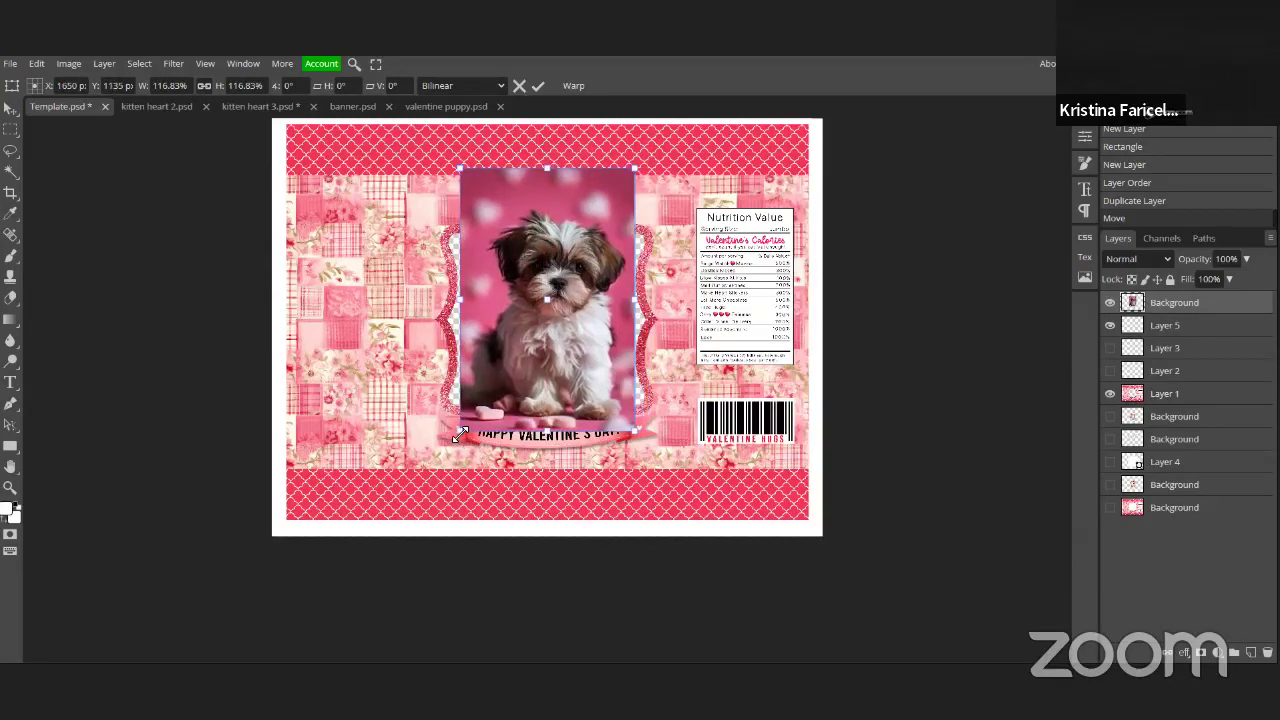
{"action": "left_click_drag", "start_coordinate": [458, 438], "coordinate": [409, 448]}
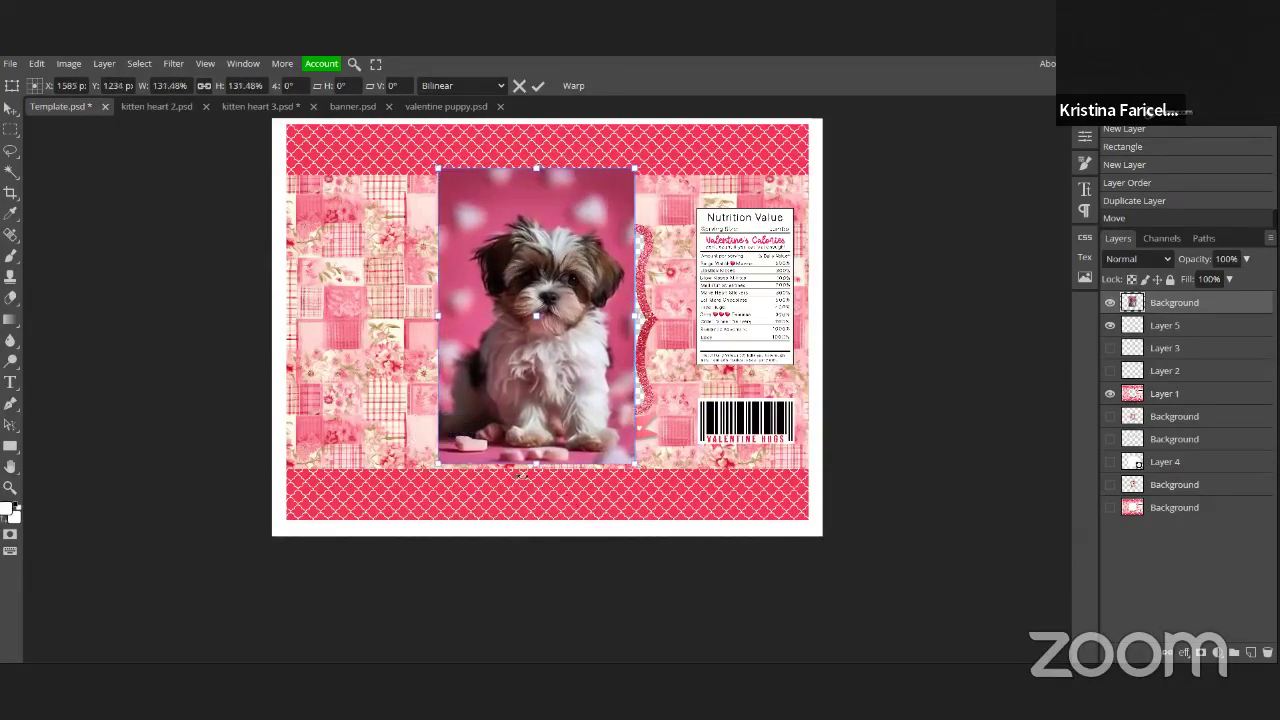
{"action": "left_click_drag", "start_coordinate": [635, 465], "coordinate": [648, 478]}
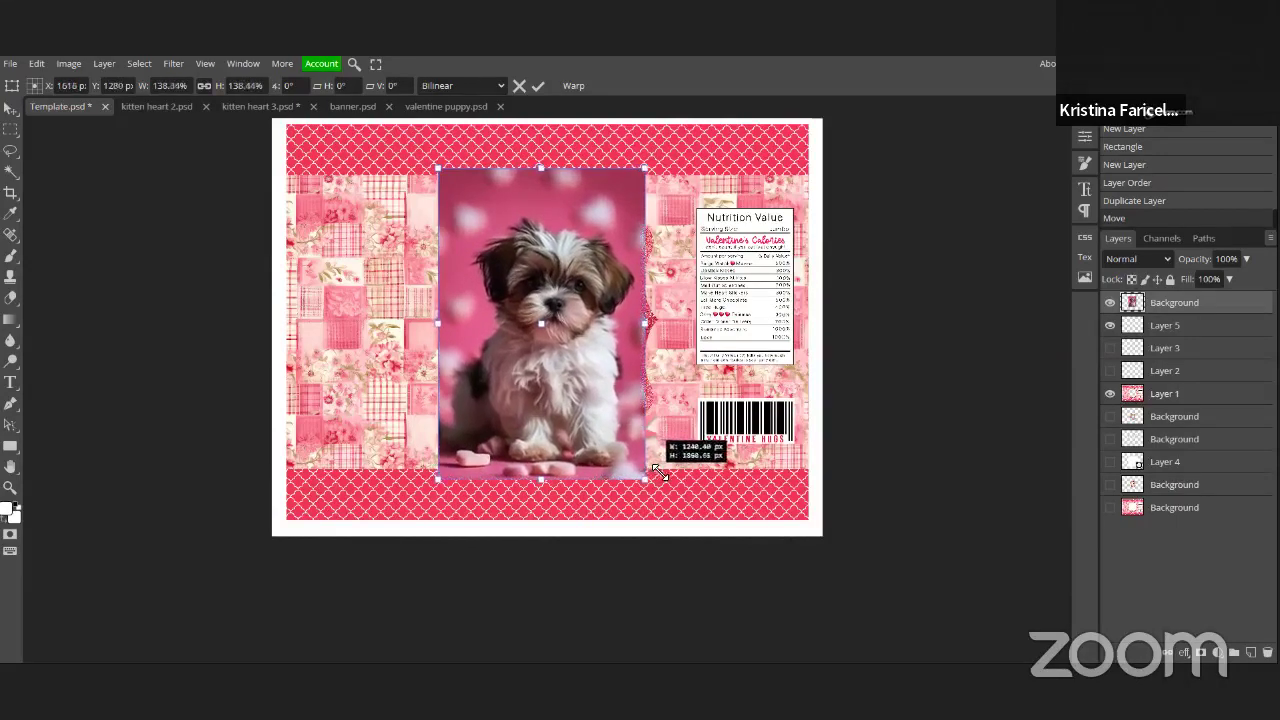
{"action": "left_click_drag", "start_coordinate": [538, 390], "coordinate": [544, 394]}
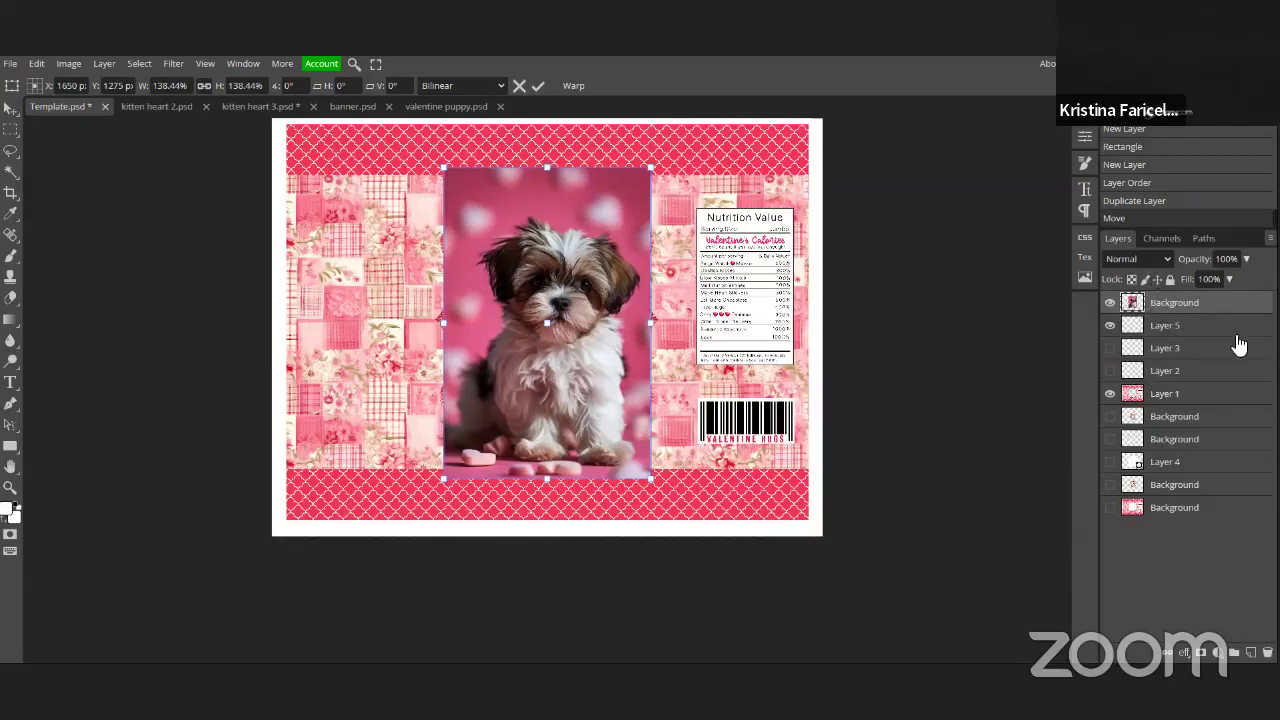
Step: Move the puppy layer beneath the frame layer and the hidden kitten layer, and nudge the photo slightly left and up within the frame
{"action": "left_click_drag", "start_coordinate": [1178, 309], "coordinate": [1177, 415]}
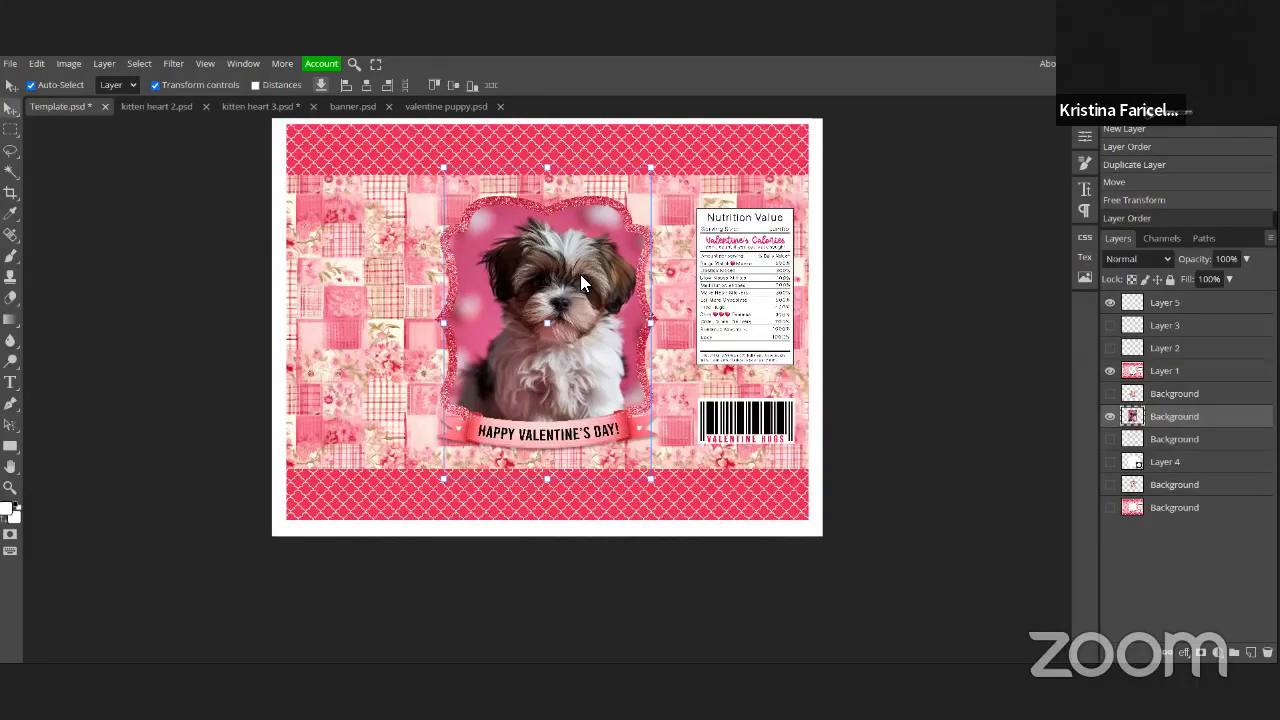
{"action": "left_click_drag", "start_coordinate": [580, 274], "coordinate": [576, 274]}
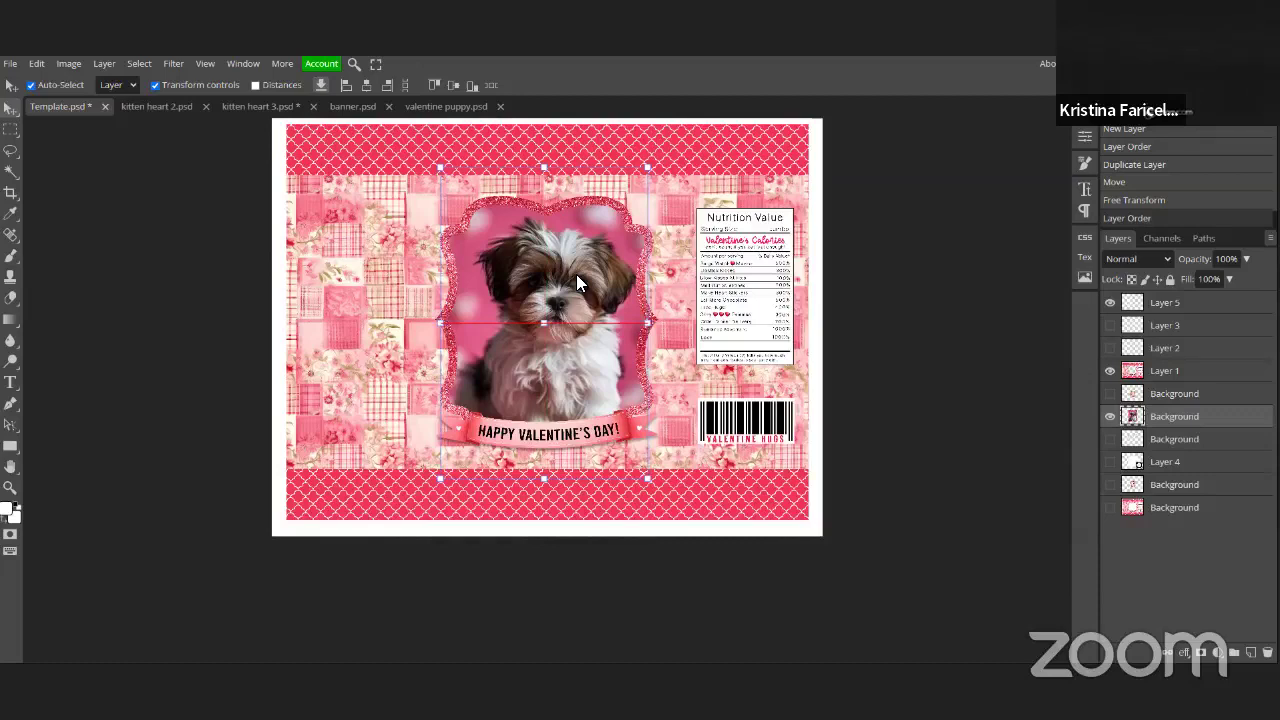
{"action": "left_click_drag", "start_coordinate": [576, 274], "coordinate": [576, 272]}
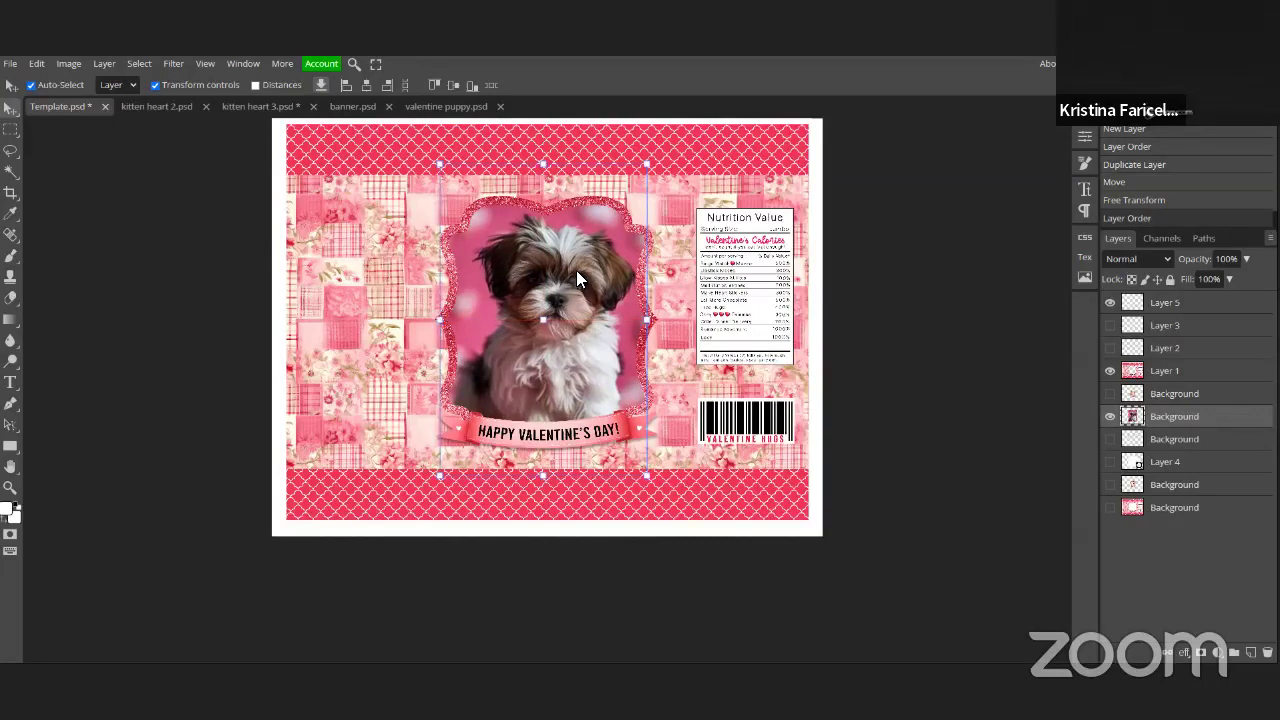
{"action": "key", "text": "shift+Right"}
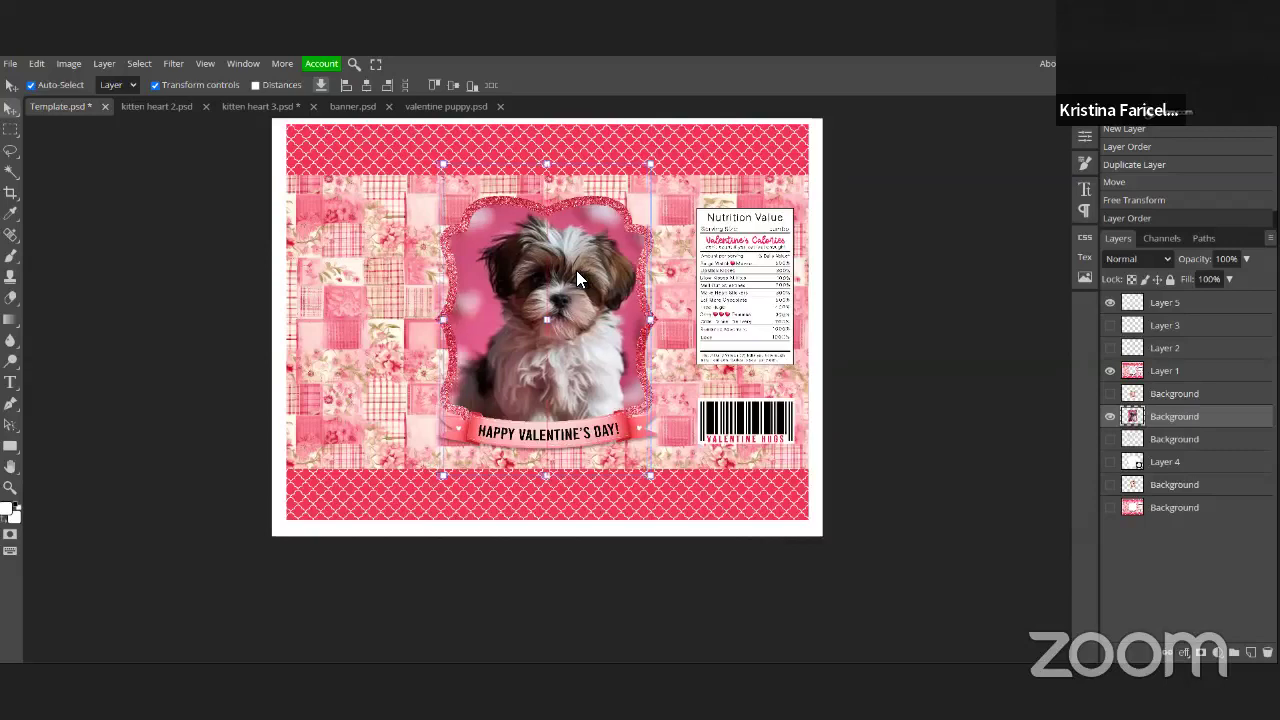
{"action": "key", "text": "shift+Left"}
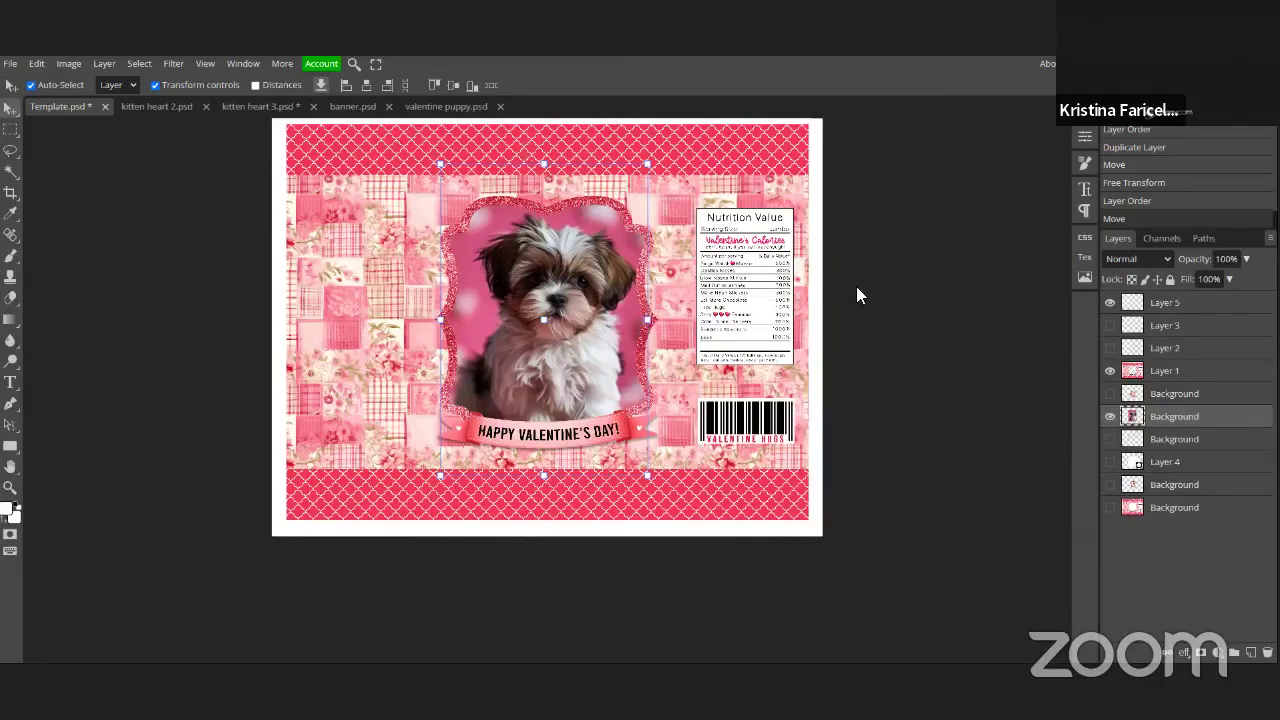
Step: Select the hidden bottom Background layer and save the template document
{"action": "left_click", "coordinate": [1157, 507]}
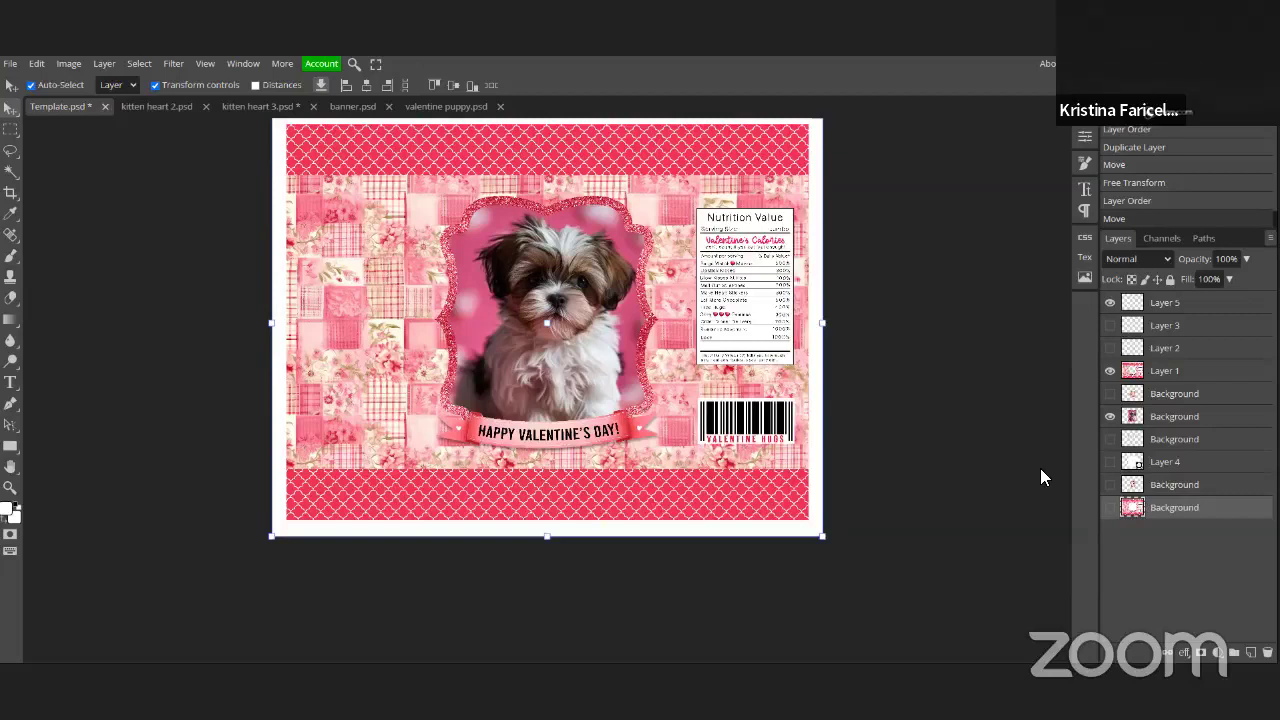
{"action": "left_click", "coordinate": [10, 63]}
{"action": "left_click", "coordinate": [32, 188]}
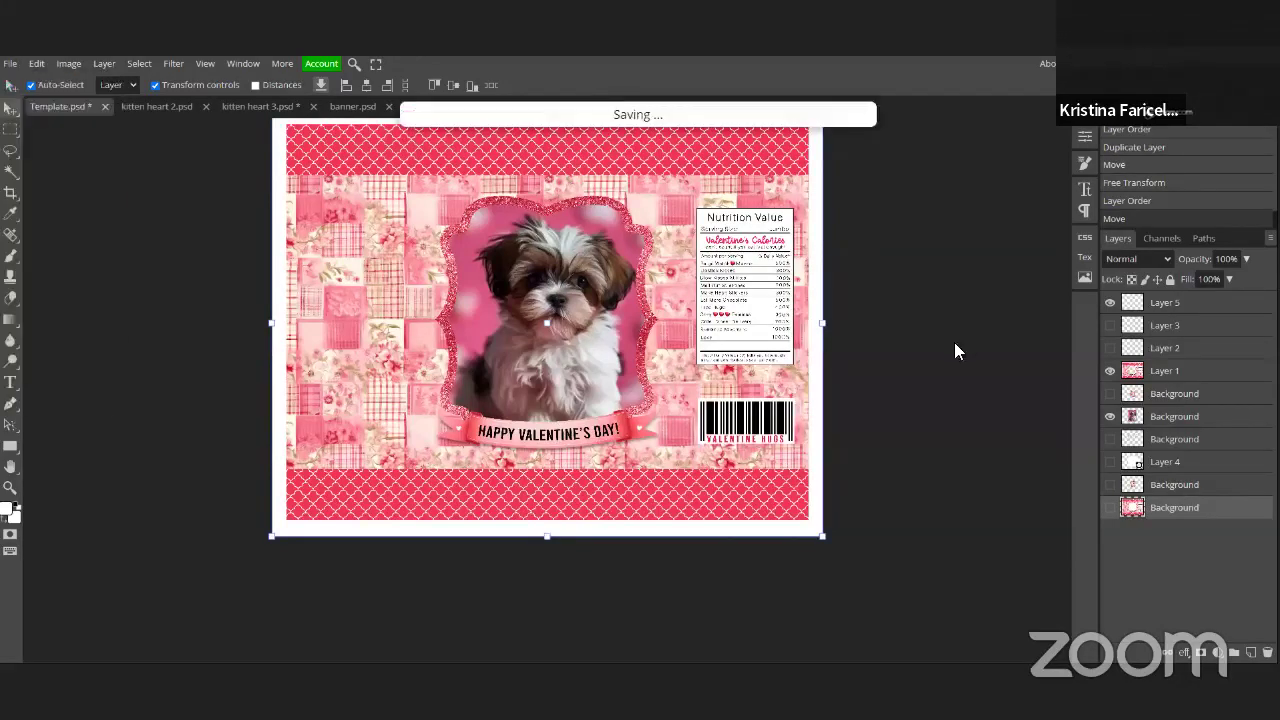